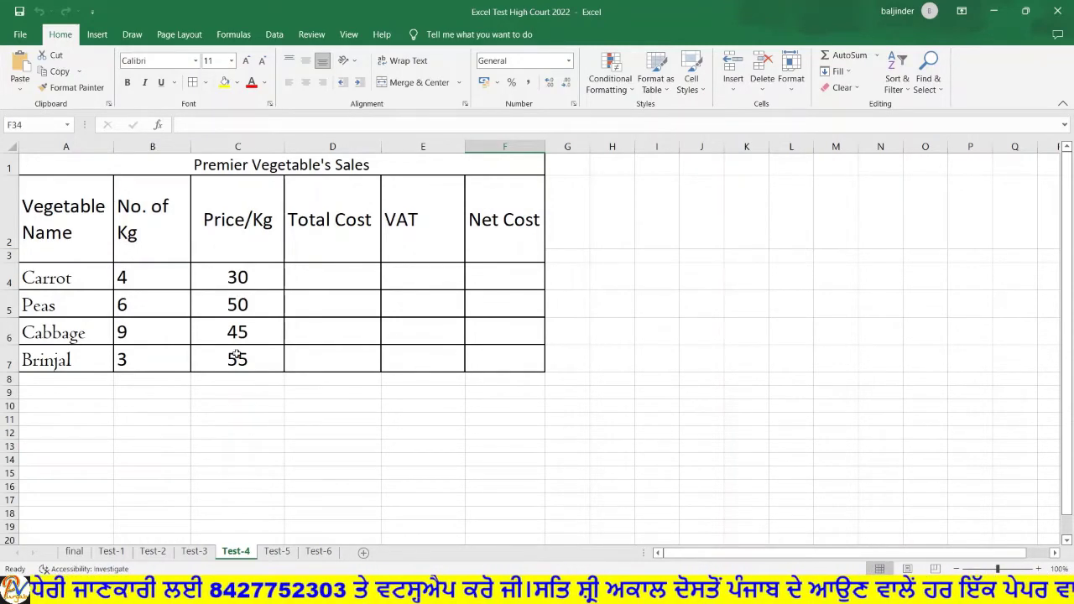
- Center the blank Total Cost, VAT and Net Cost cells D4:F7 horizontally
{"action": "left_click", "coordinate": [337, 277]}
{"action": "left_click_drag", "start_coordinate": [336, 277], "coordinate": [478, 350]}
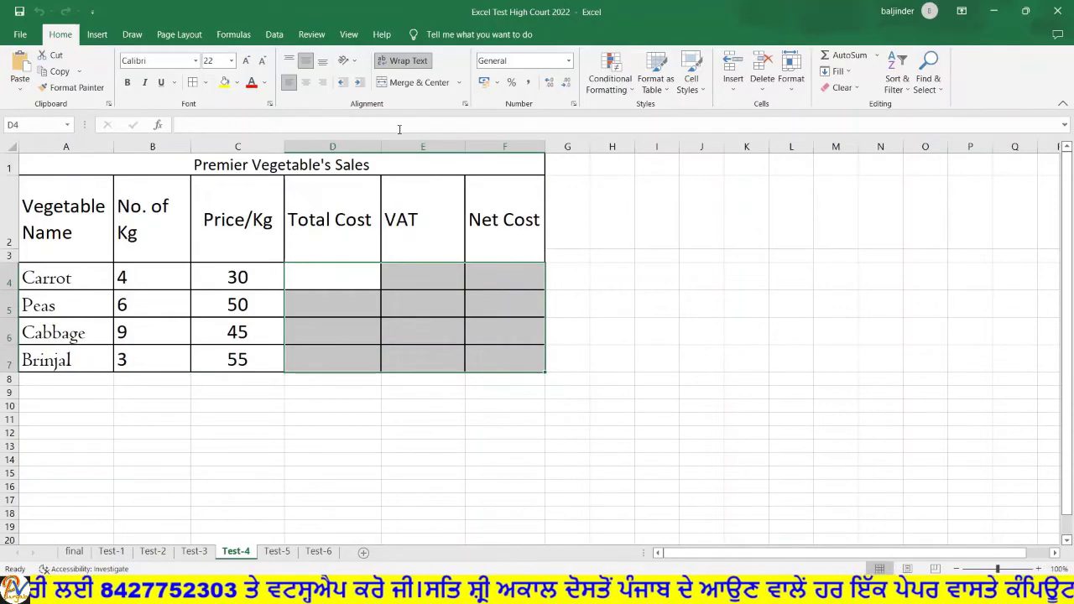
{"action": "left_click", "coordinate": [307, 84]}
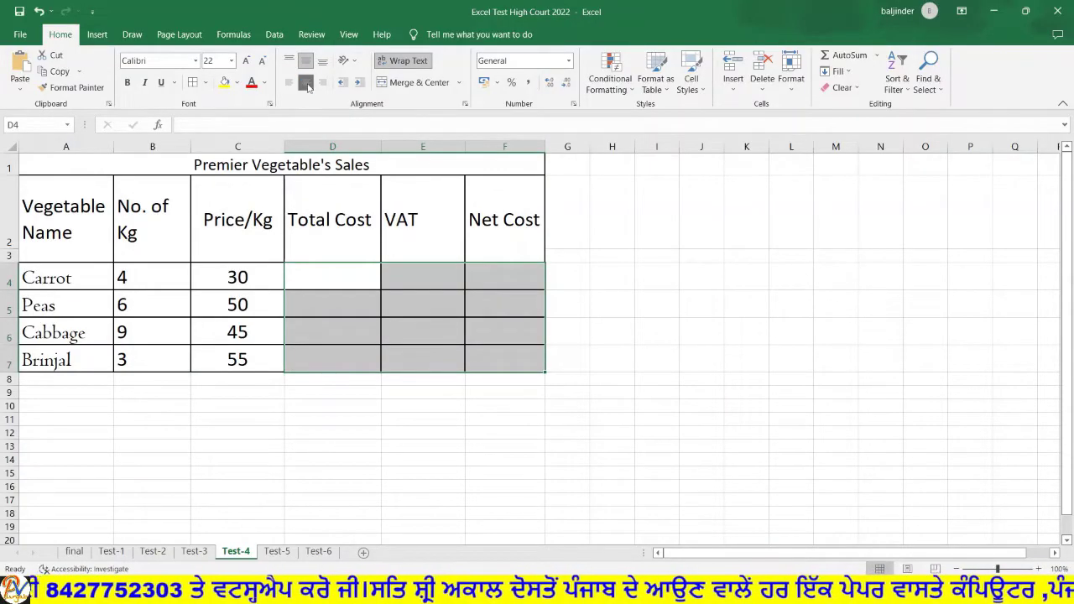
{"action": "left_click", "coordinate": [633, 270]}
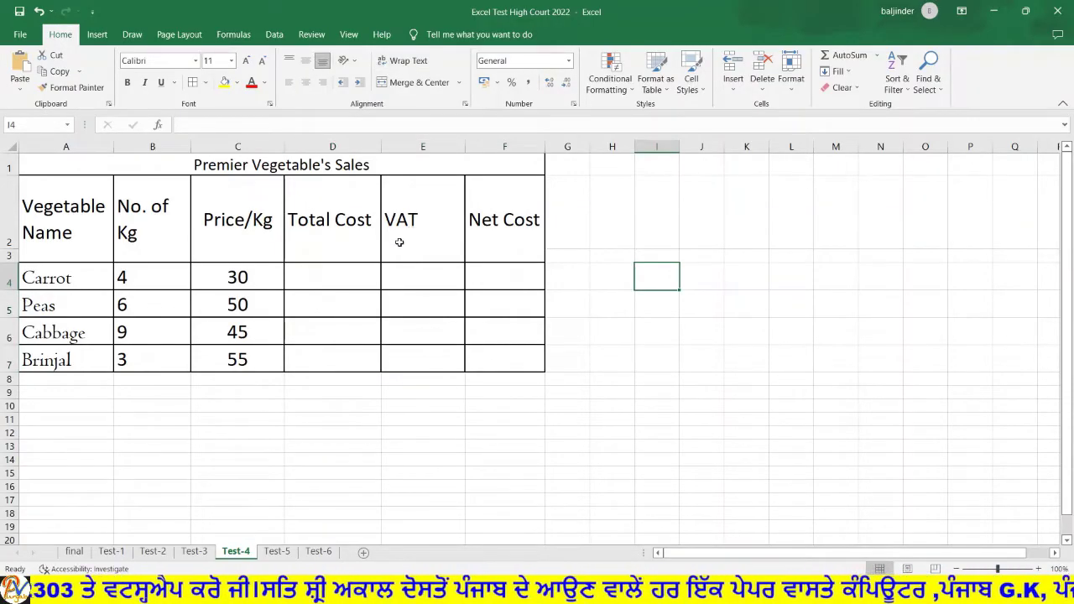
- Consult the Test-4 calculation questions in PowerPoint and enter =C4*B4 as Carrot's Total Cost in cell D4 of the Excel sheet
{"action": "key", "text": "alt+Tab"}
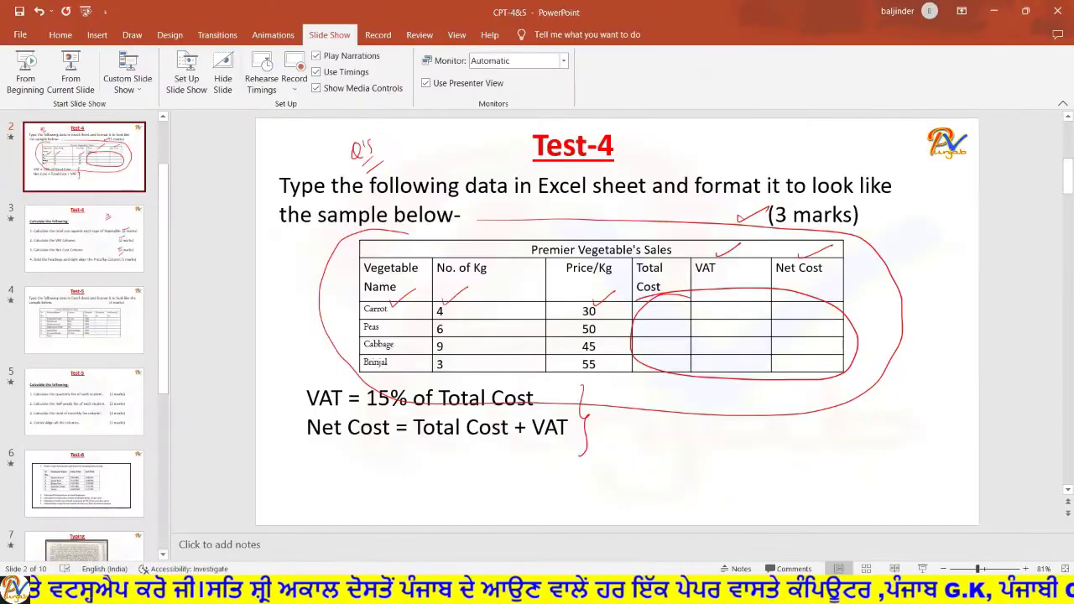
{"action": "scroll", "coordinate": [436, 378], "scroll_direction": "down", "scroll_amount": 2}
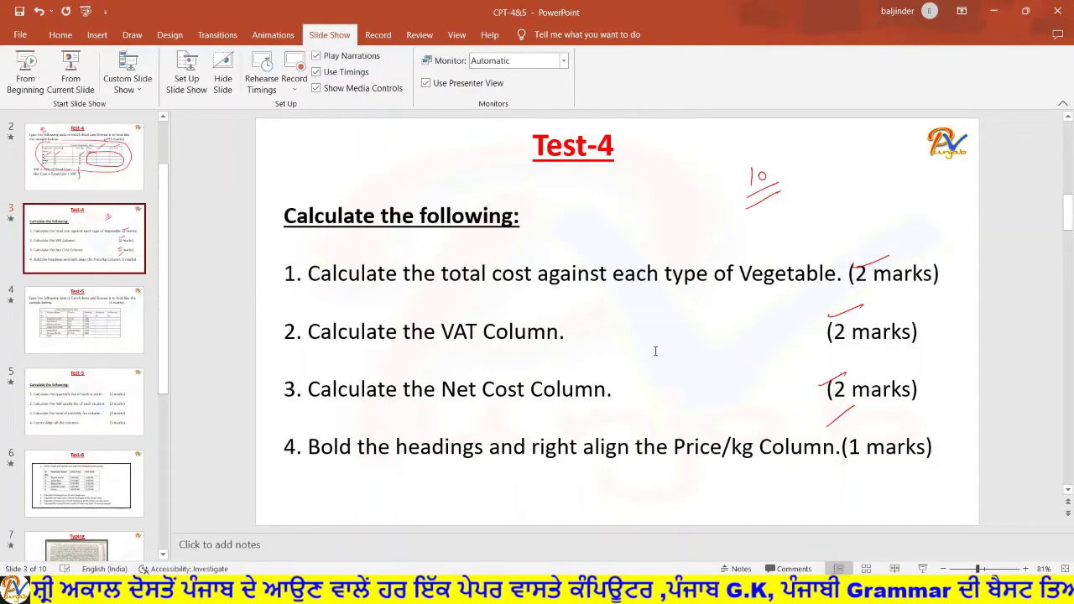
{"action": "key", "text": "alt+Tab"}
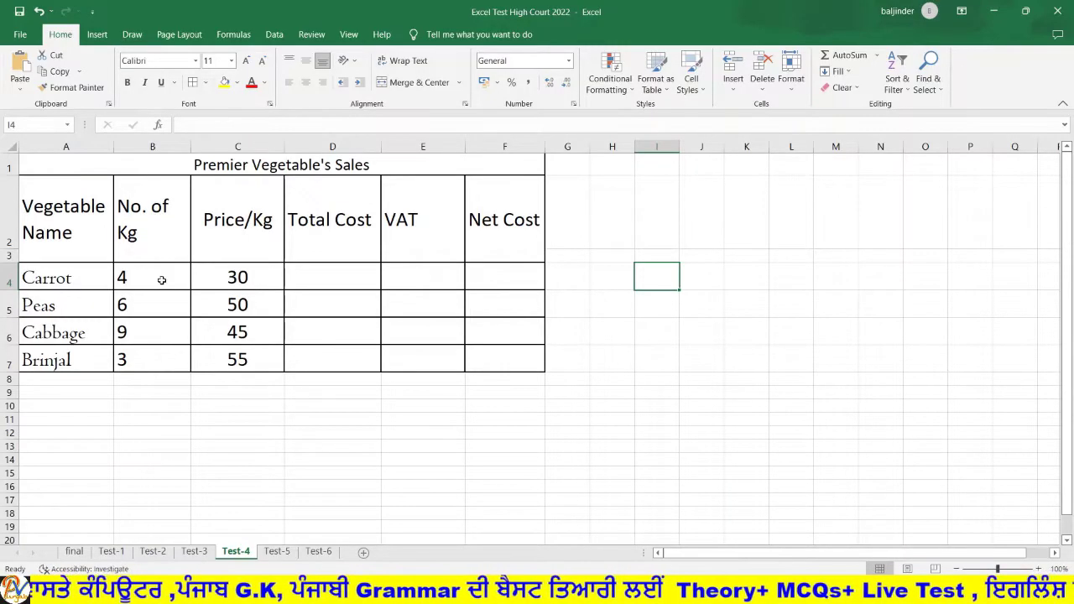
{"action": "left_click", "coordinate": [297, 284]}
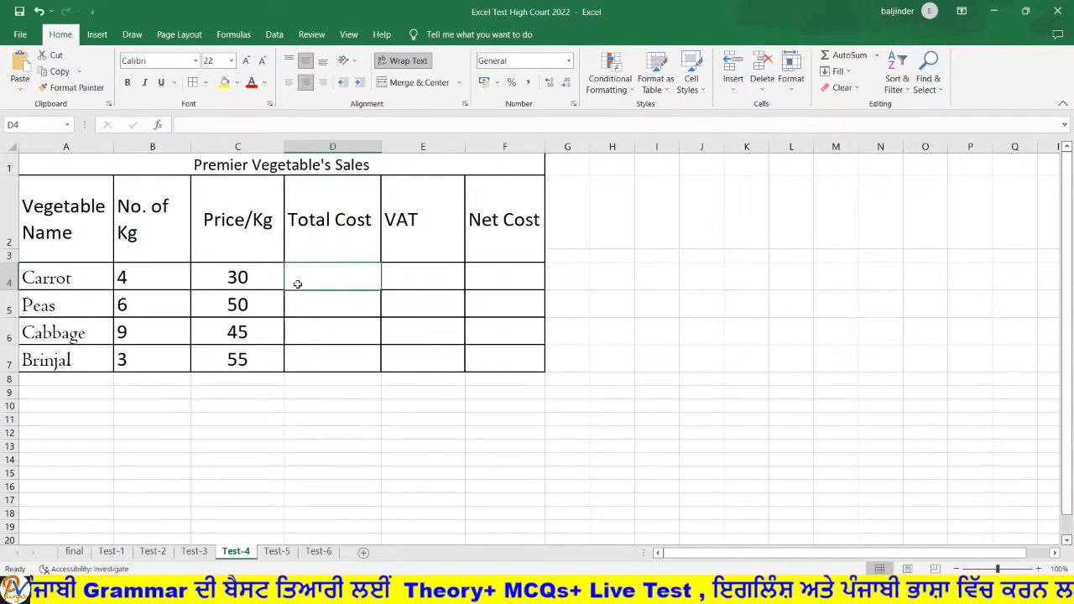
{"action": "type", "text": "="}
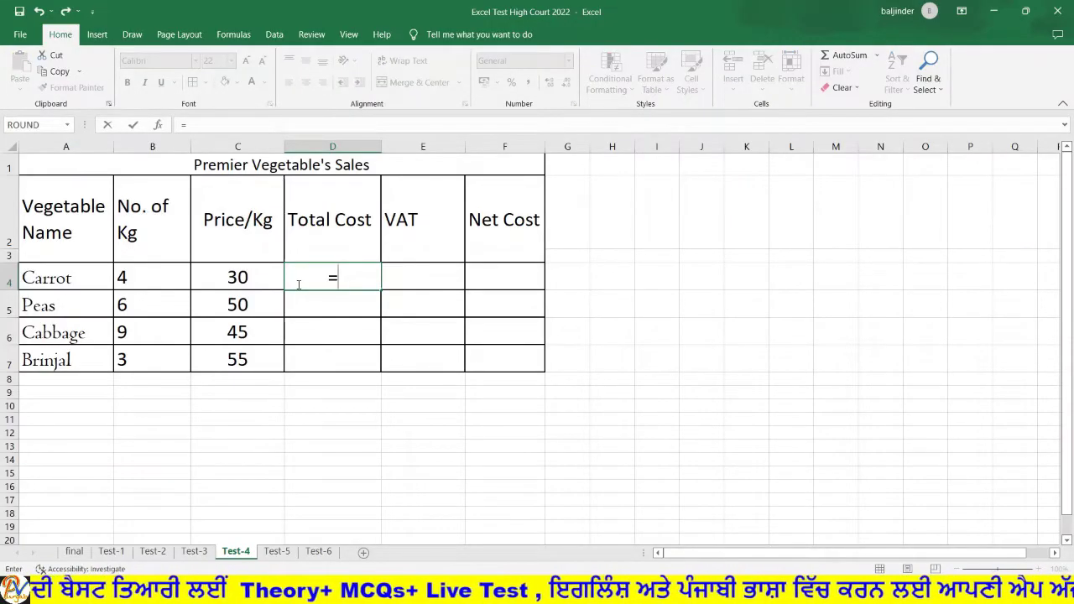
{"action": "left_click", "coordinate": [235, 277]}
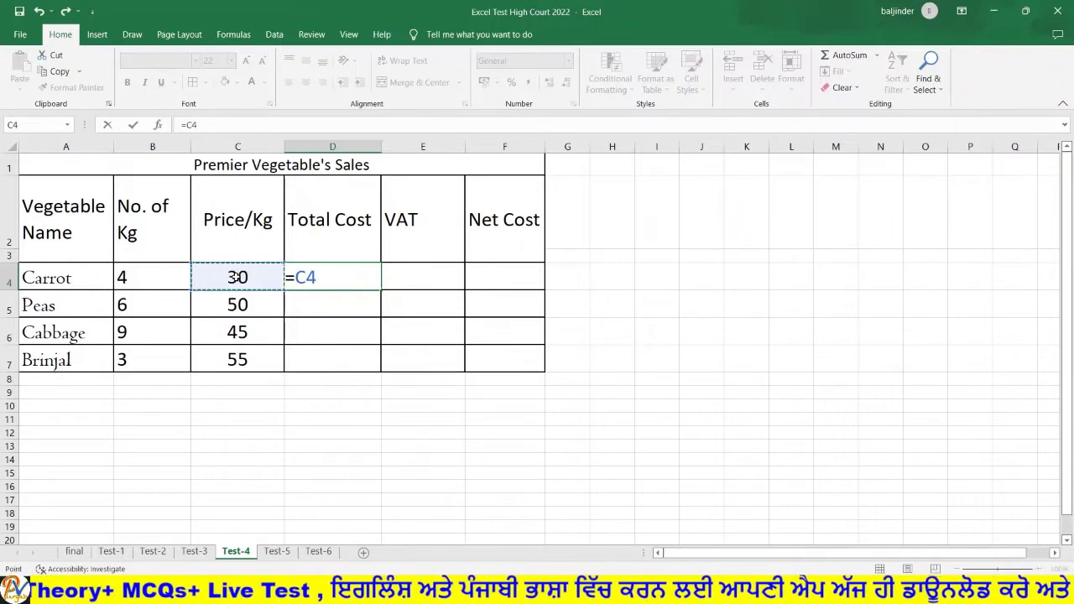
{"action": "type", "text": "*"}
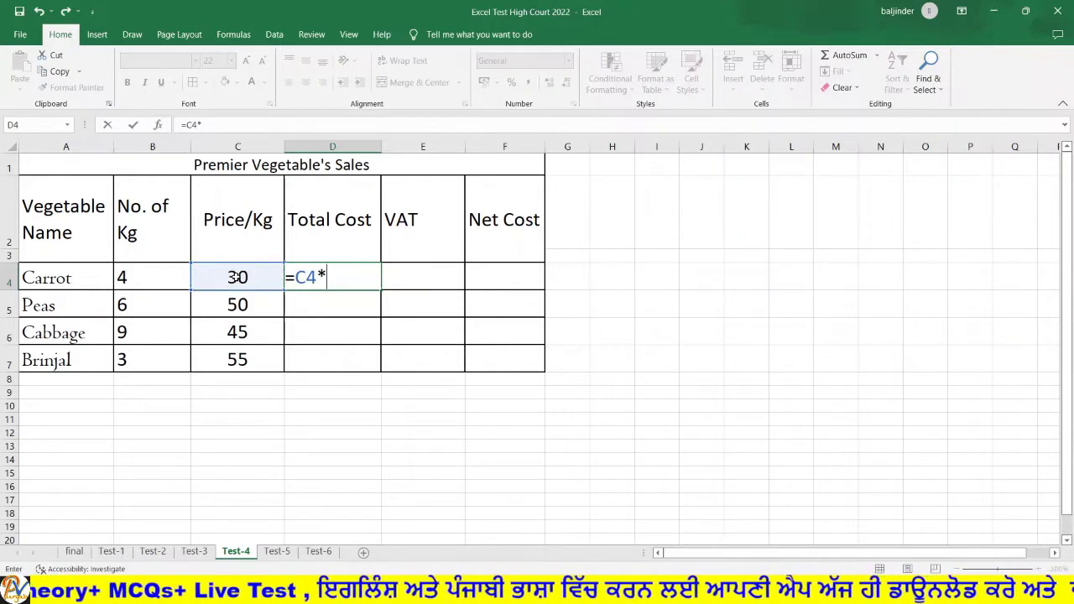
{"action": "left_click", "coordinate": [146, 279]}
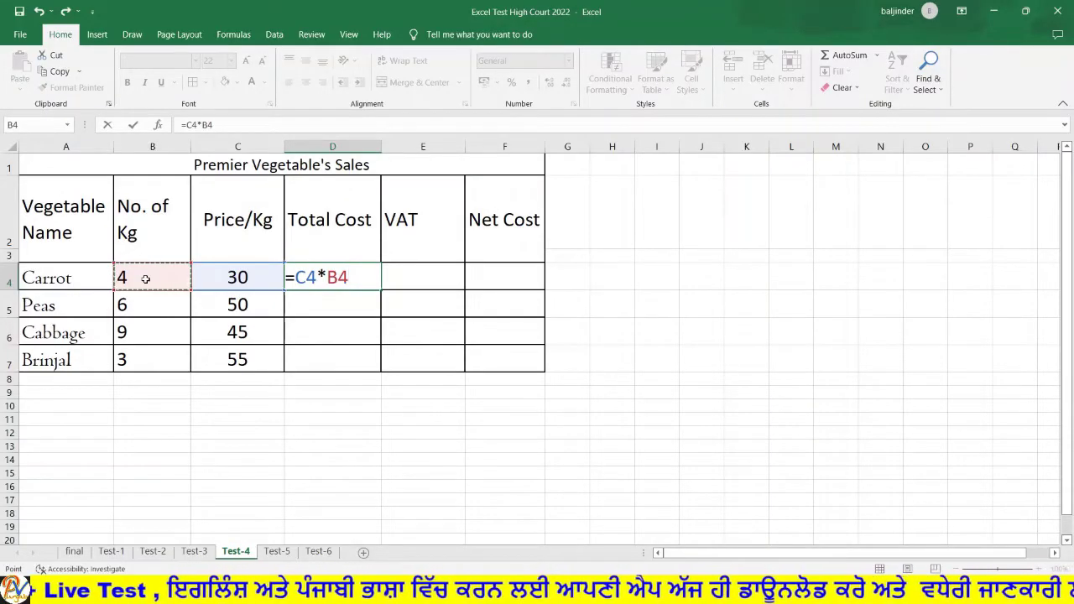
{"action": "key", "text": "Return"}
- Fill the Total Cost formula from D4 down to the Brinjal row, D7
{"action": "left_click", "coordinate": [369, 284]}
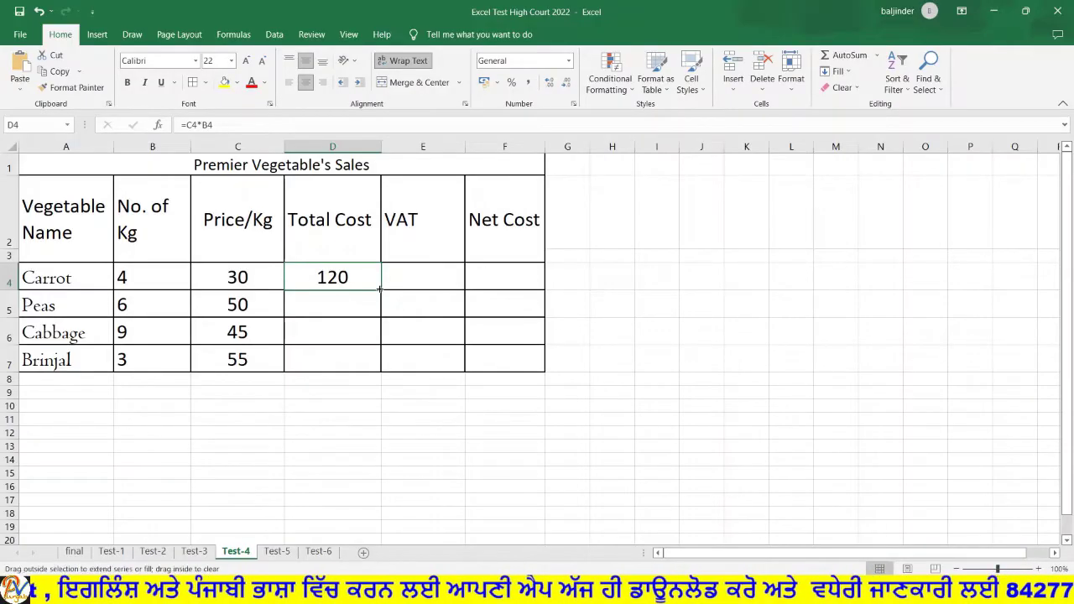
{"action": "left_click_drag", "start_coordinate": [379, 289], "coordinate": [379, 372]}
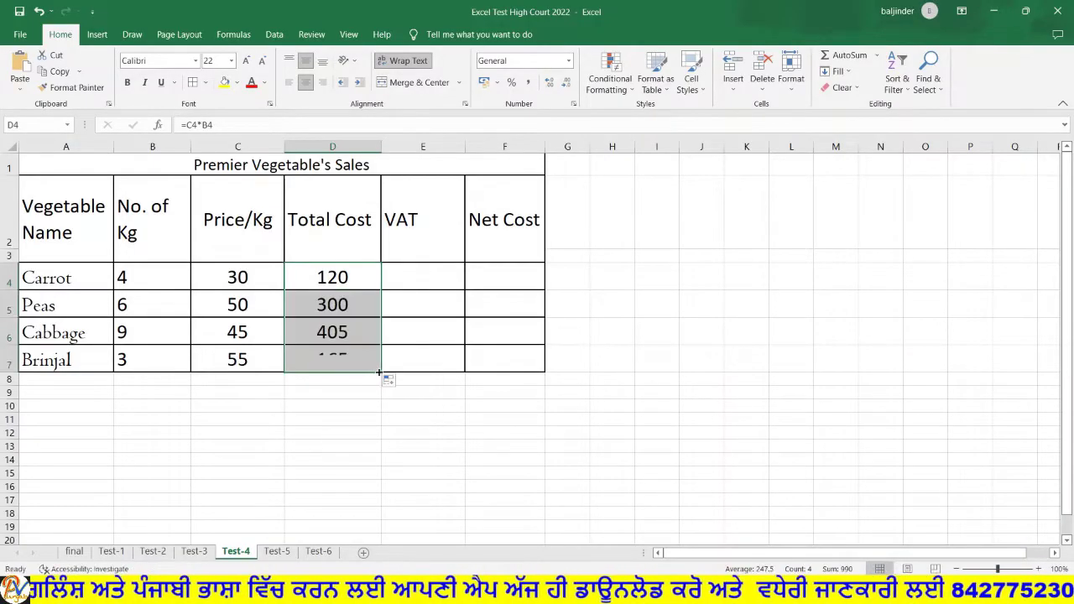
{"action": "left_click", "coordinate": [363, 402]}
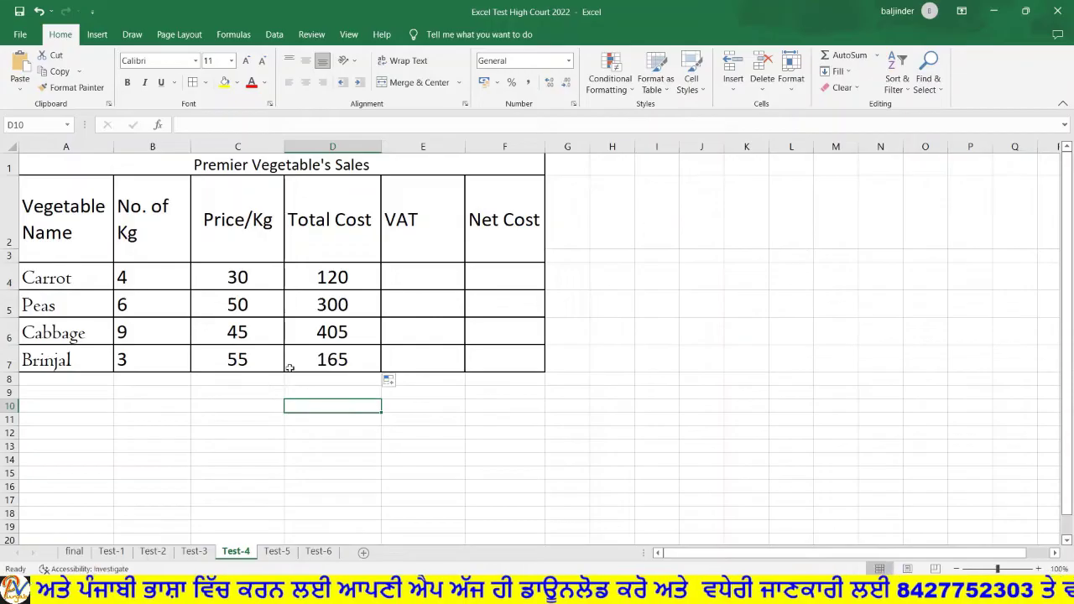
{"action": "left_click", "coordinate": [236, 307]}
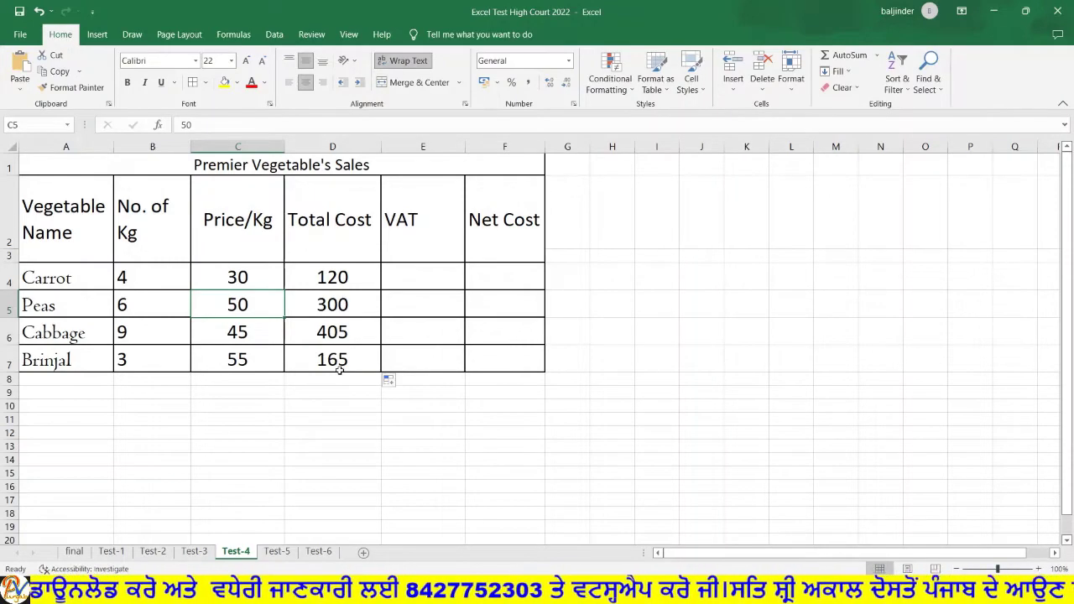
- Check the VAT rule on the Test-4 slide in PowerPoint, enter =D4*15% in E4 of the Excel sheet and fill it down to E7
{"action": "key", "text": "alt+Tab"}
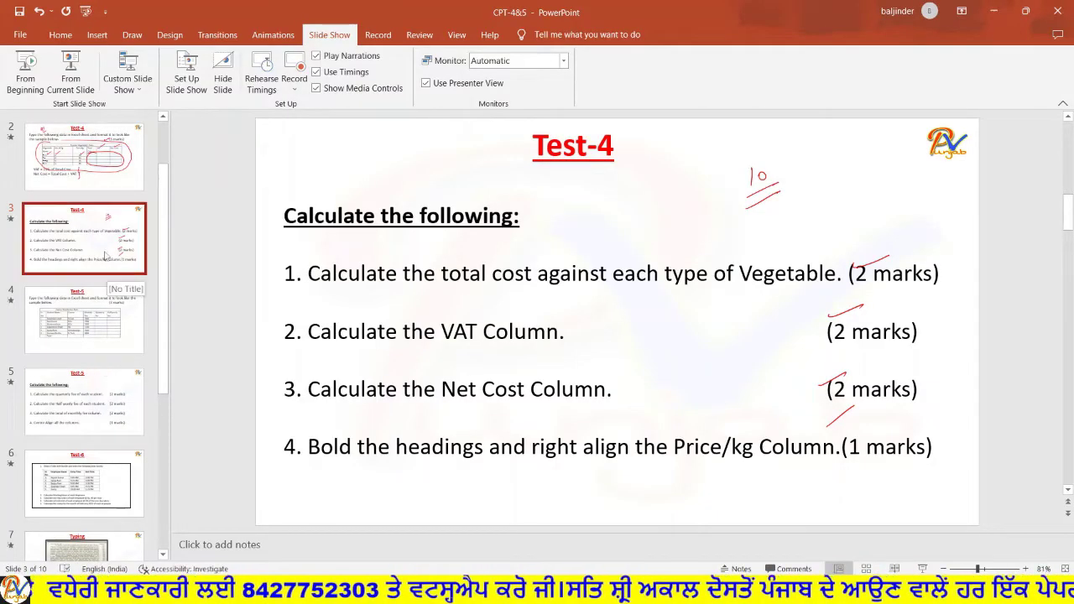
{"action": "left_click", "coordinate": [81, 184]}
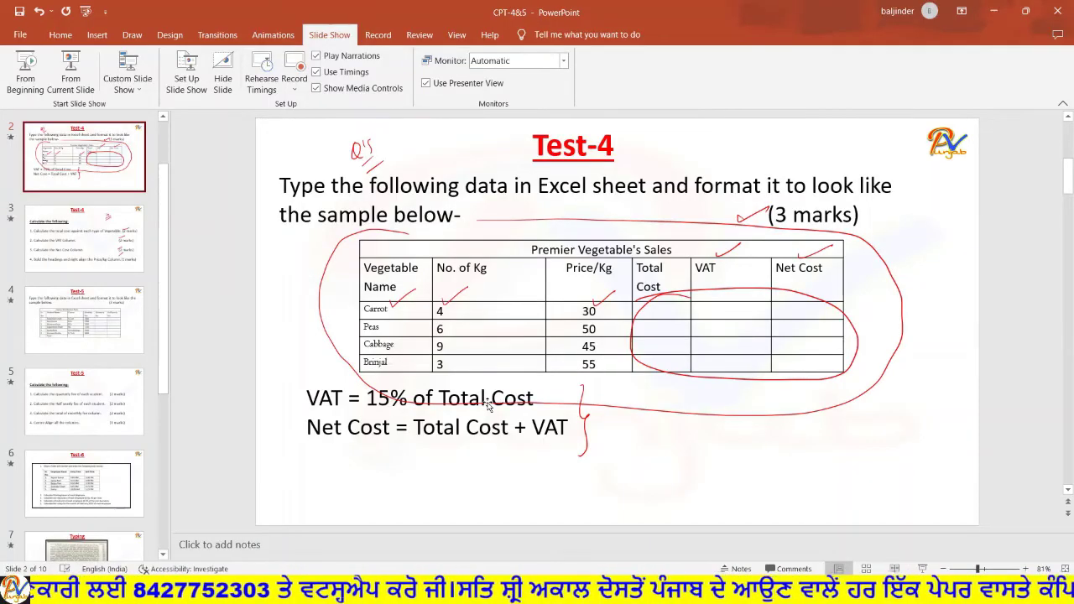
{"action": "key", "text": "alt+Tab"}
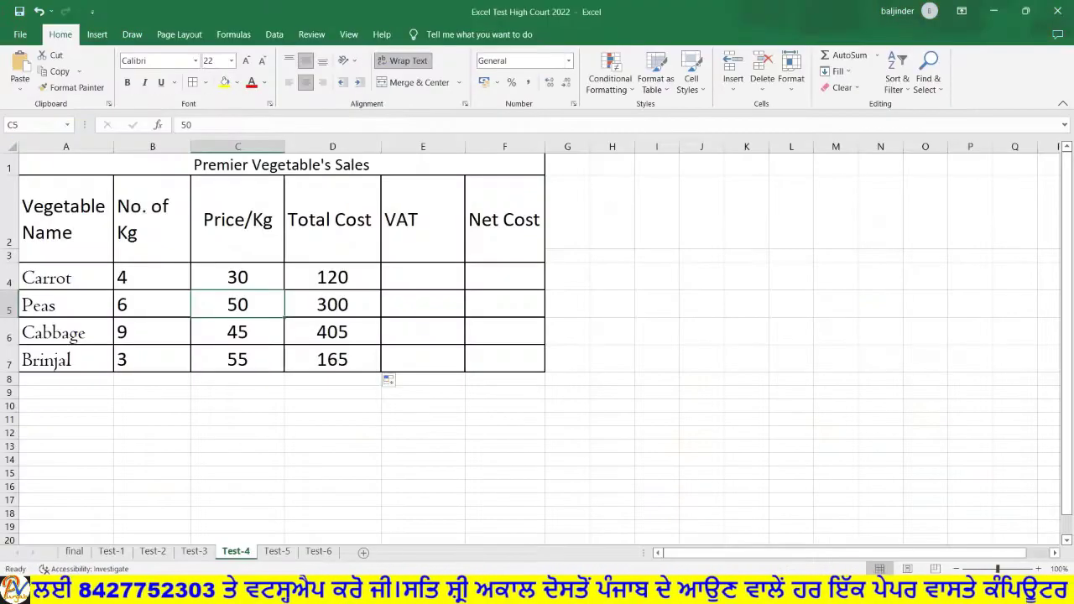
{"action": "left_click", "coordinate": [413, 278]}
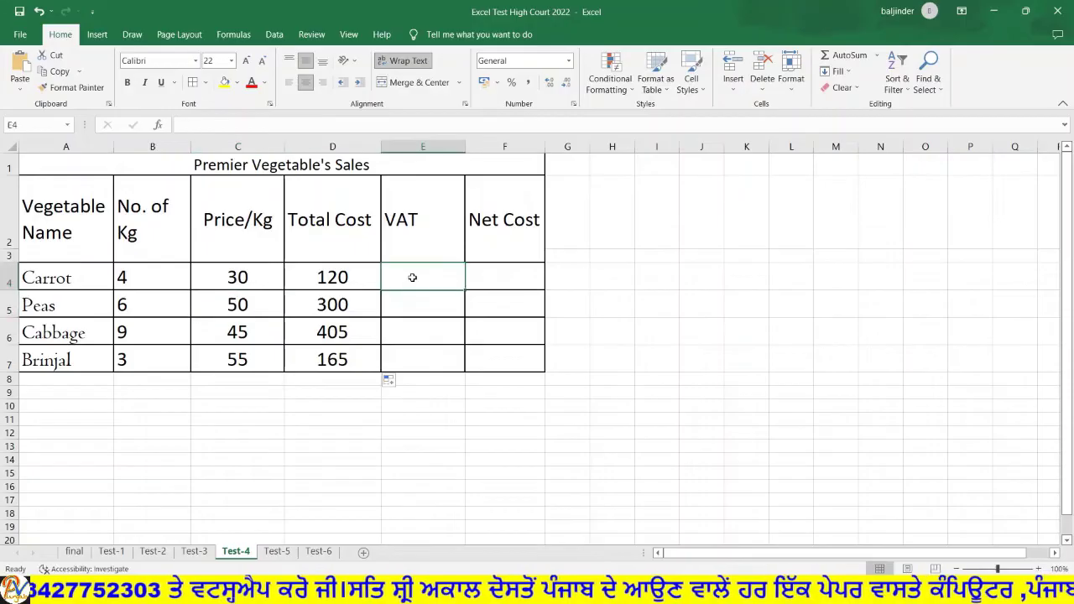
{"action": "type", "text": "="}
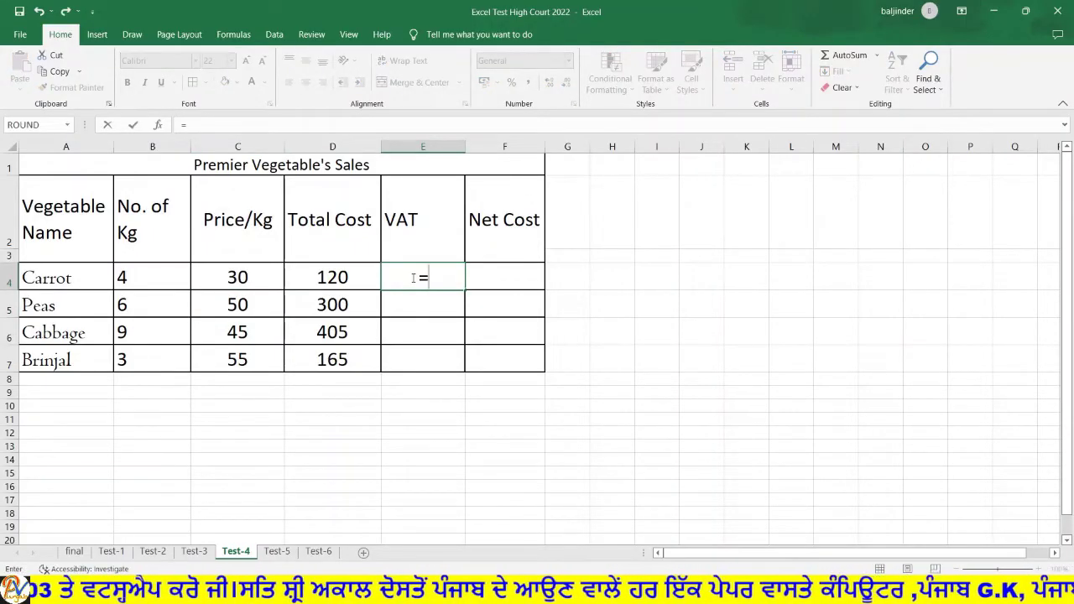
{"action": "left_click", "coordinate": [358, 275]}
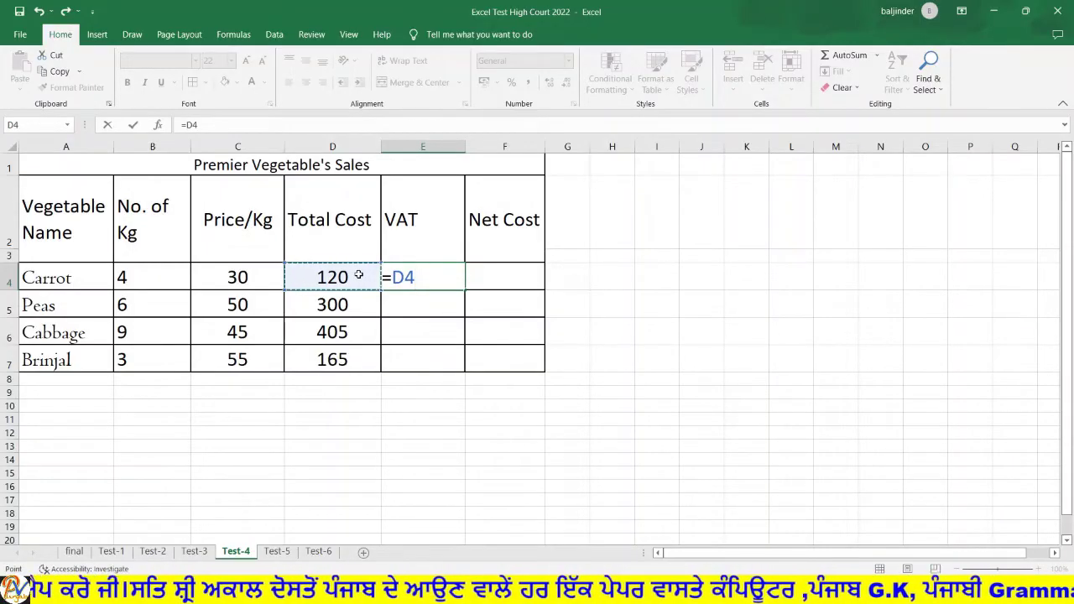
{"action": "type", "text": "*1"}
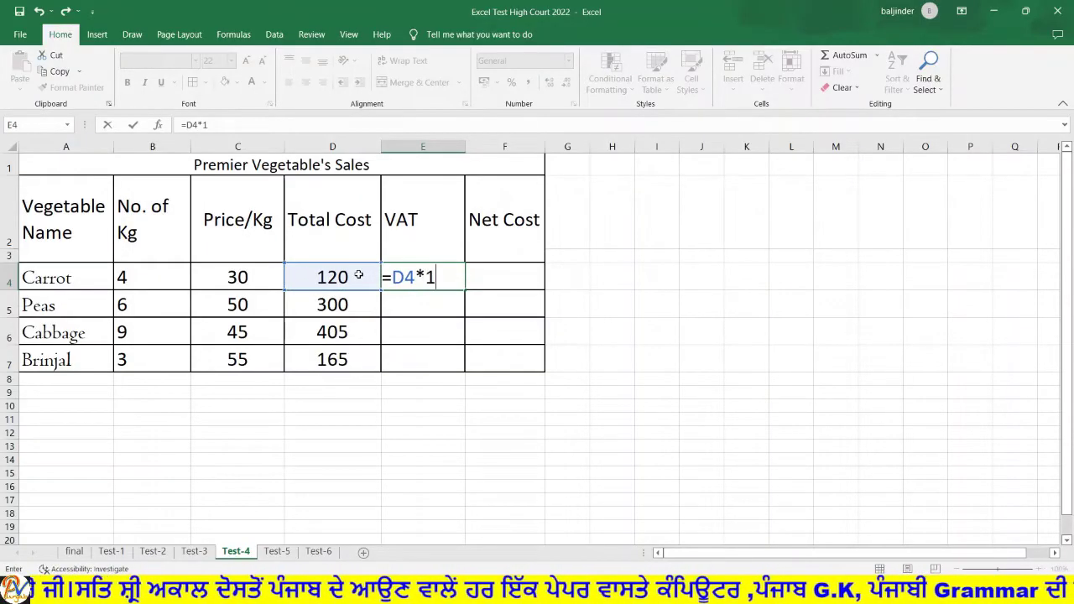
{"action": "type", "text": "5%"}
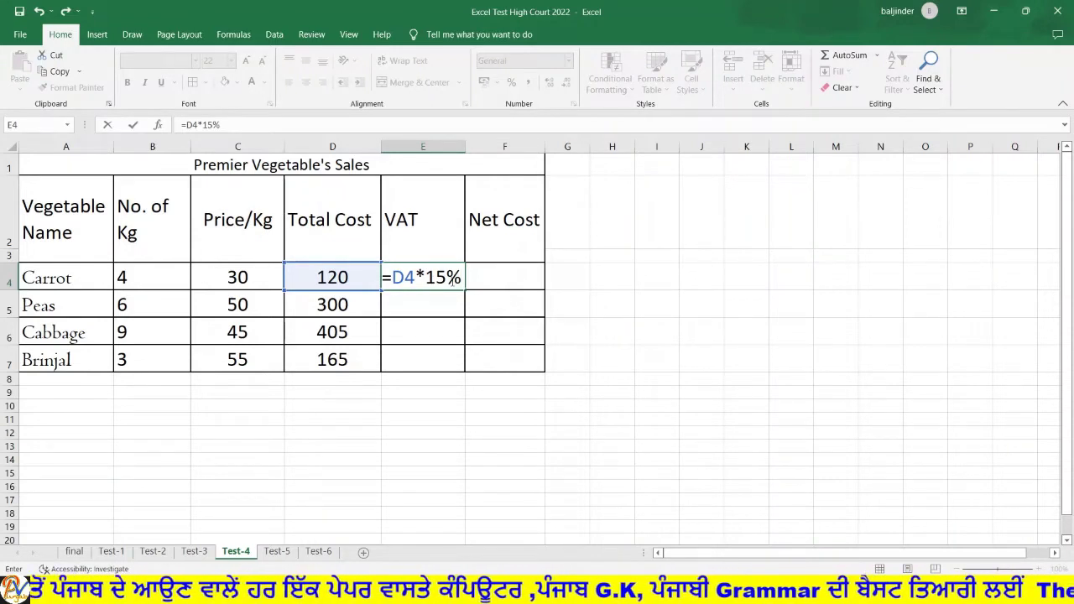
{"action": "key", "text": "ctrl+Return"}
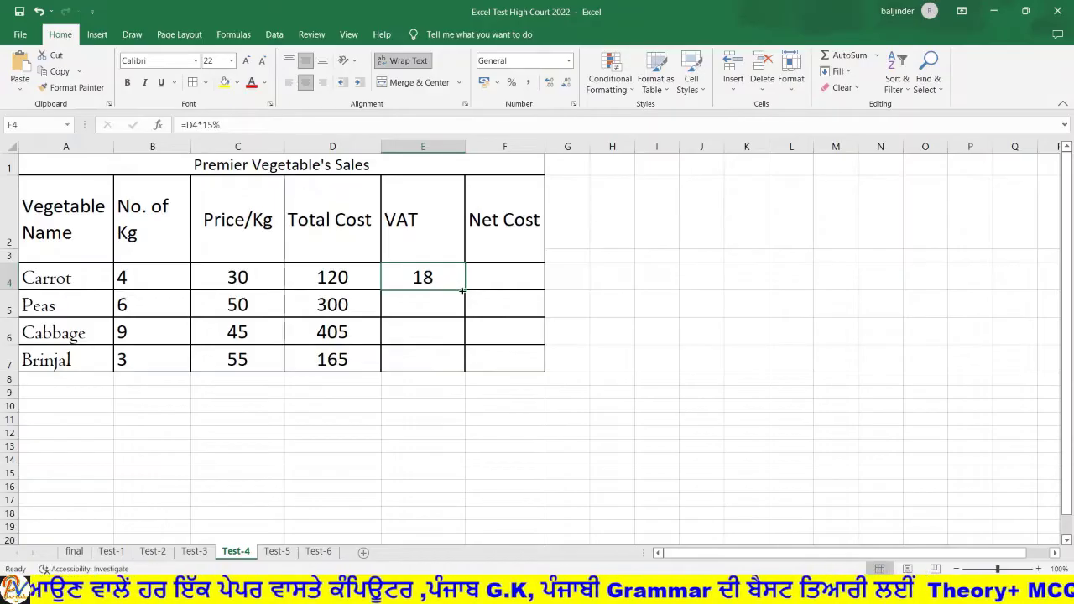
{"action": "left_click_drag", "start_coordinate": [462, 290], "coordinate": [464, 364]}
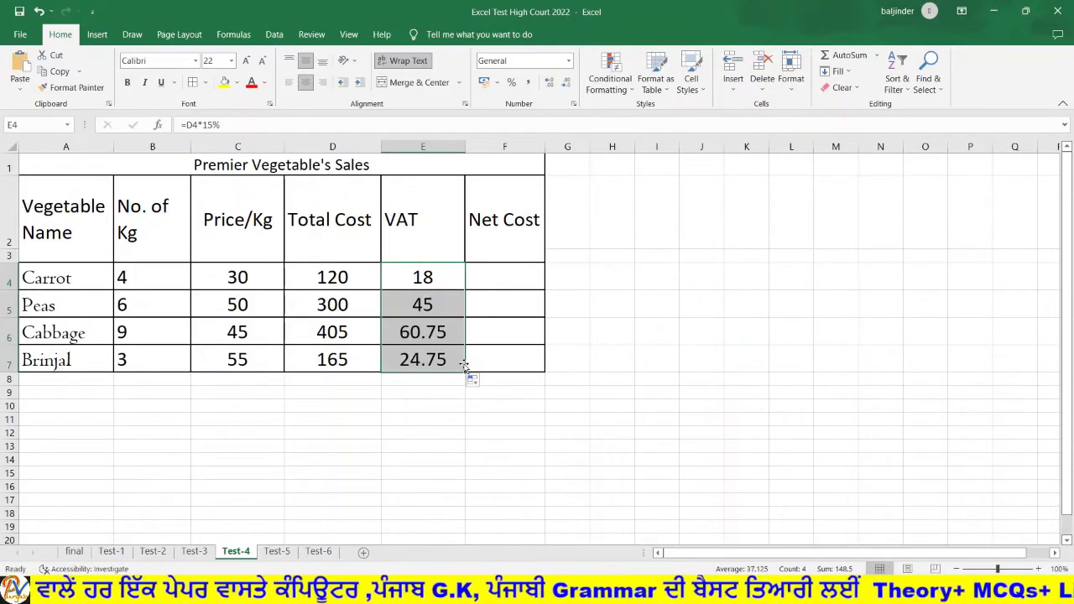
{"action": "left_click", "coordinate": [458, 407]}
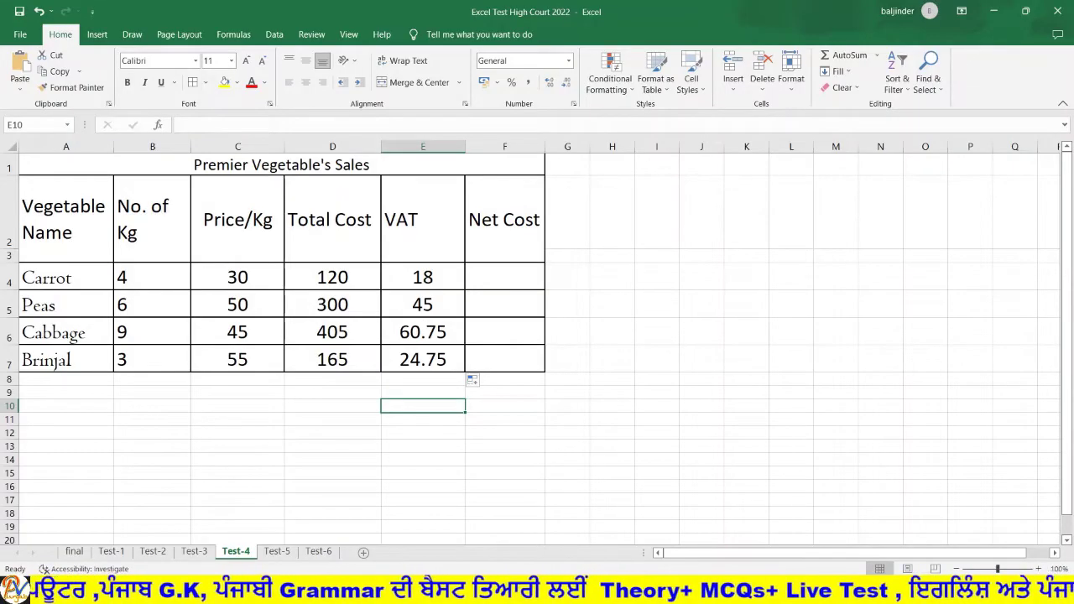
- Check the Net Cost rule on the Test-4 slide in PowerPoint and enter =D4+E4 as Carrot's Net Cost in F4 of the Excel sheet
{"action": "left_click", "coordinate": [536, 591]}
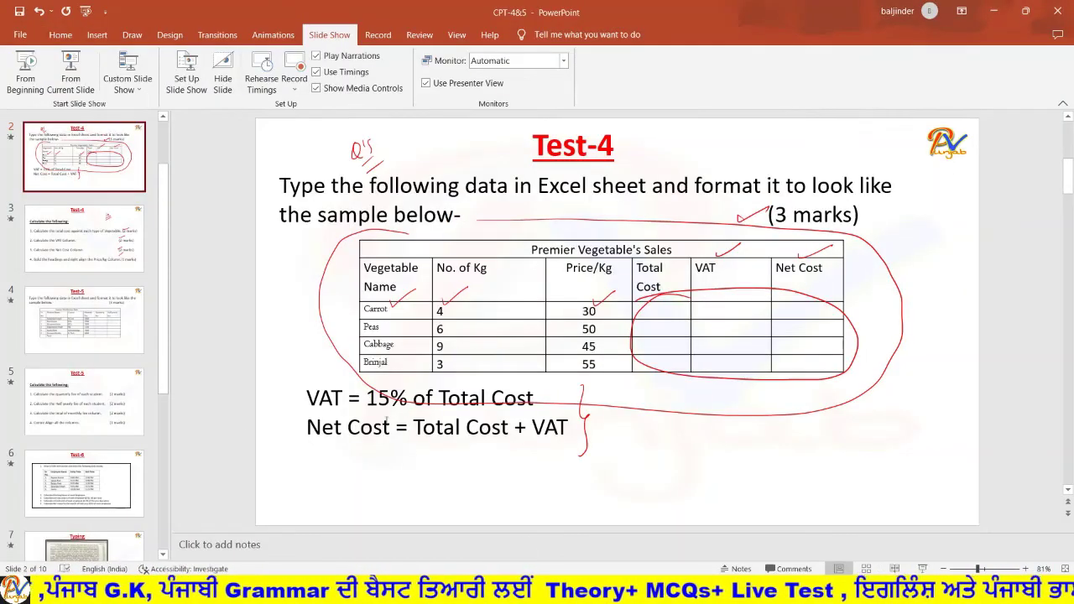
{"action": "left_click", "coordinate": [95, 267]}
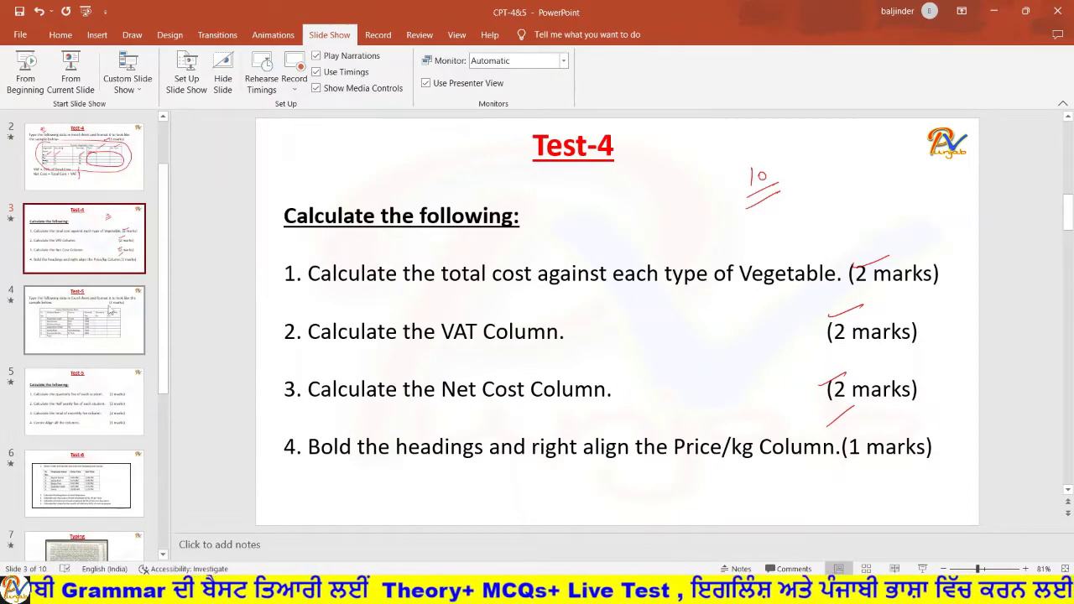
{"action": "left_click", "coordinate": [84, 157]}
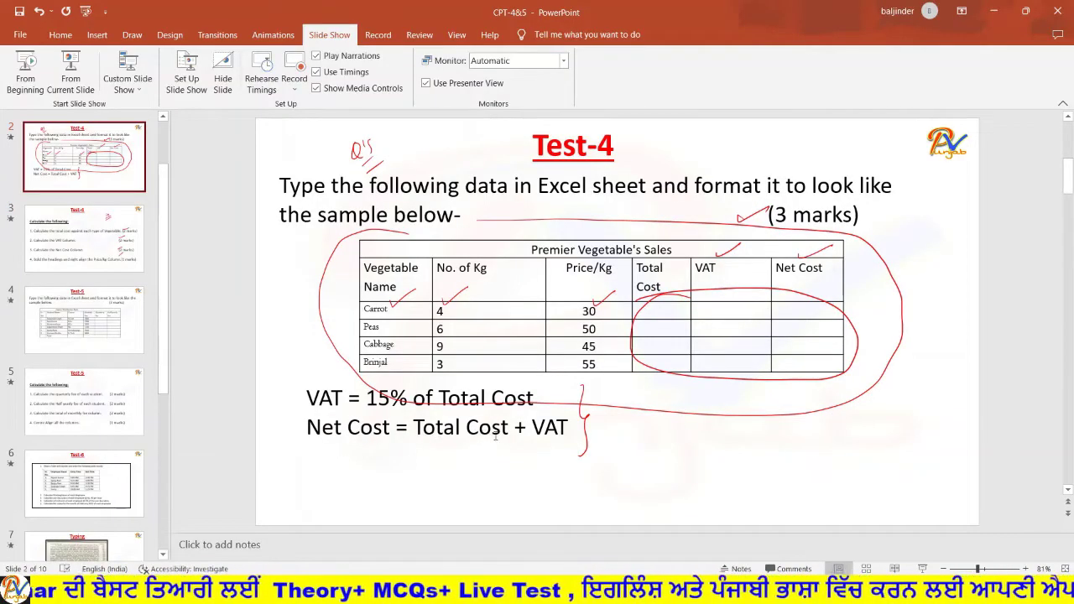
{"action": "left_click", "coordinate": [557, 592]}
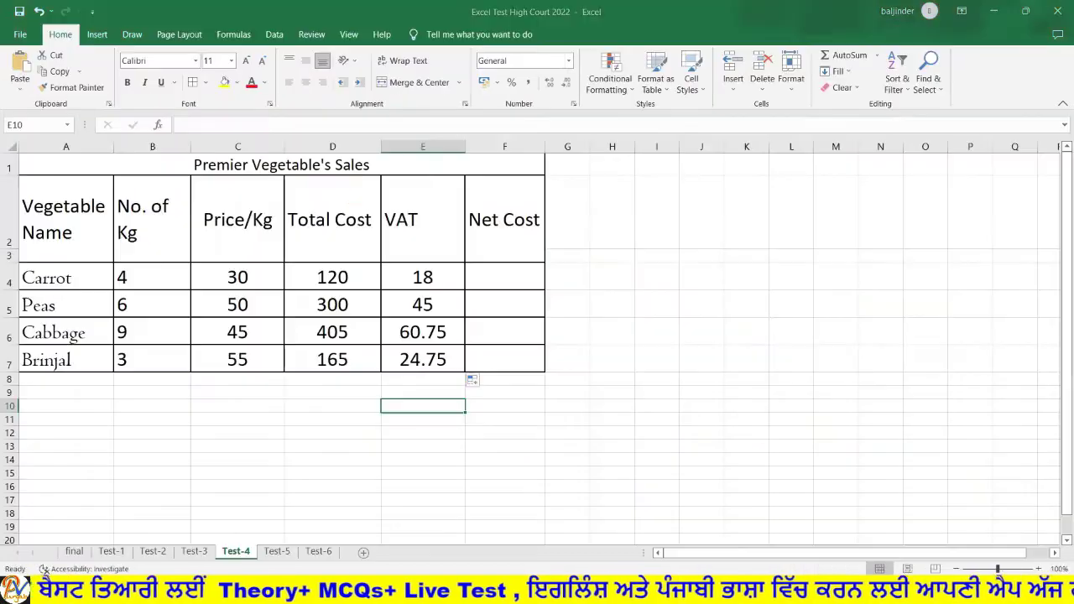
{"action": "left_click", "coordinate": [489, 273]}
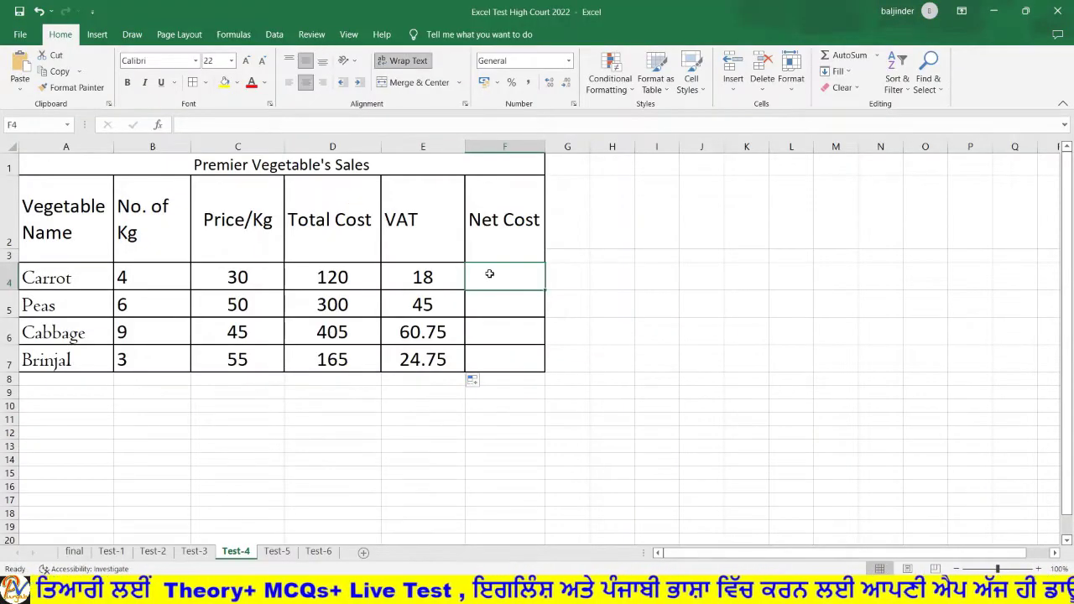
{"action": "type", "text": "="}
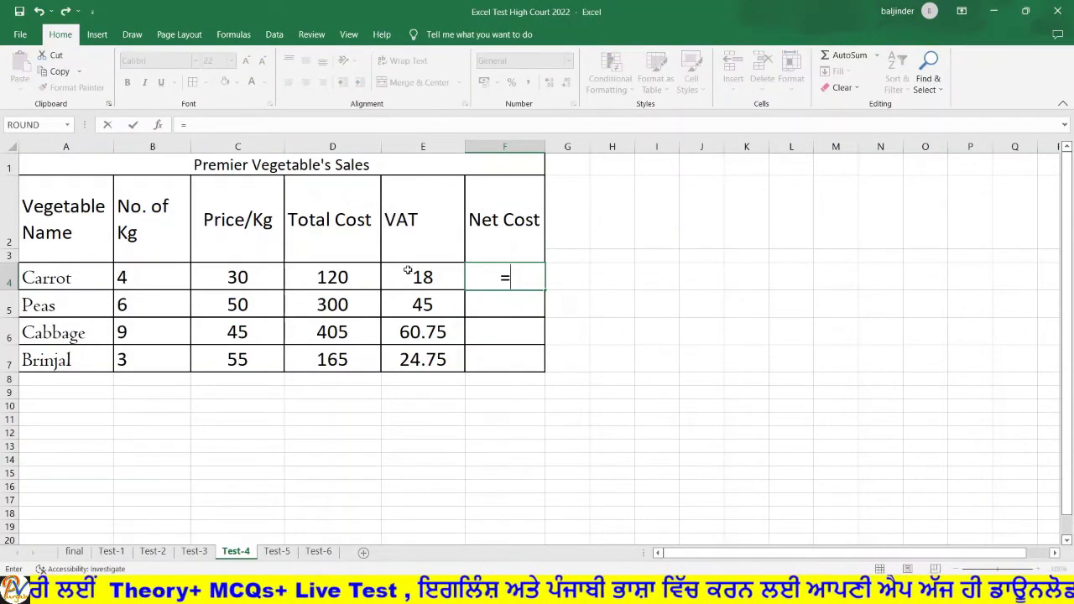
{"action": "left_click", "coordinate": [369, 272]}
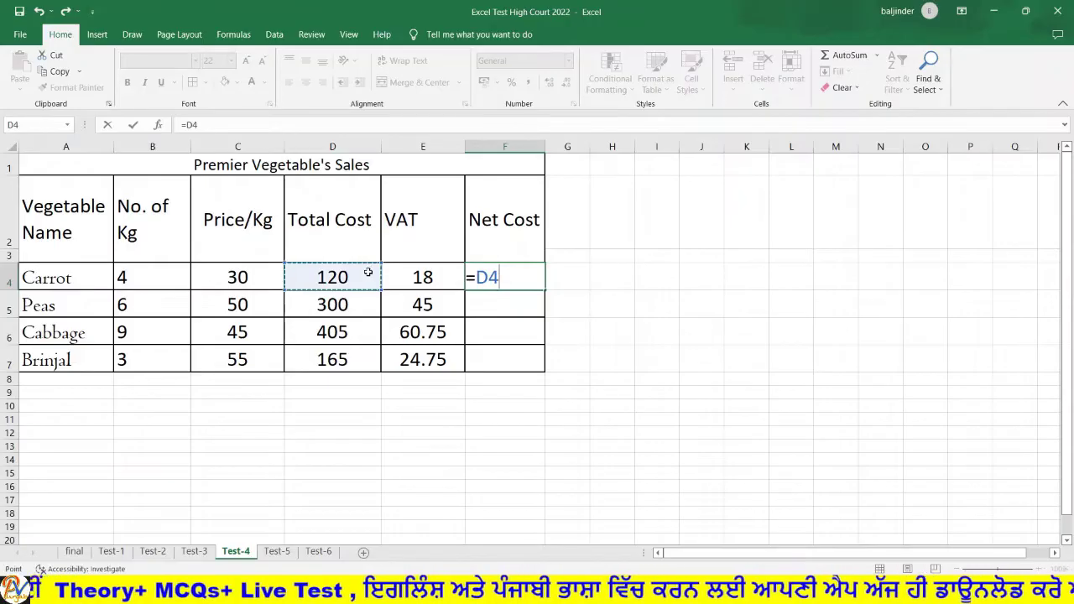
{"action": "type", "text": "+"}
{"action": "left_click", "coordinate": [408, 274]}
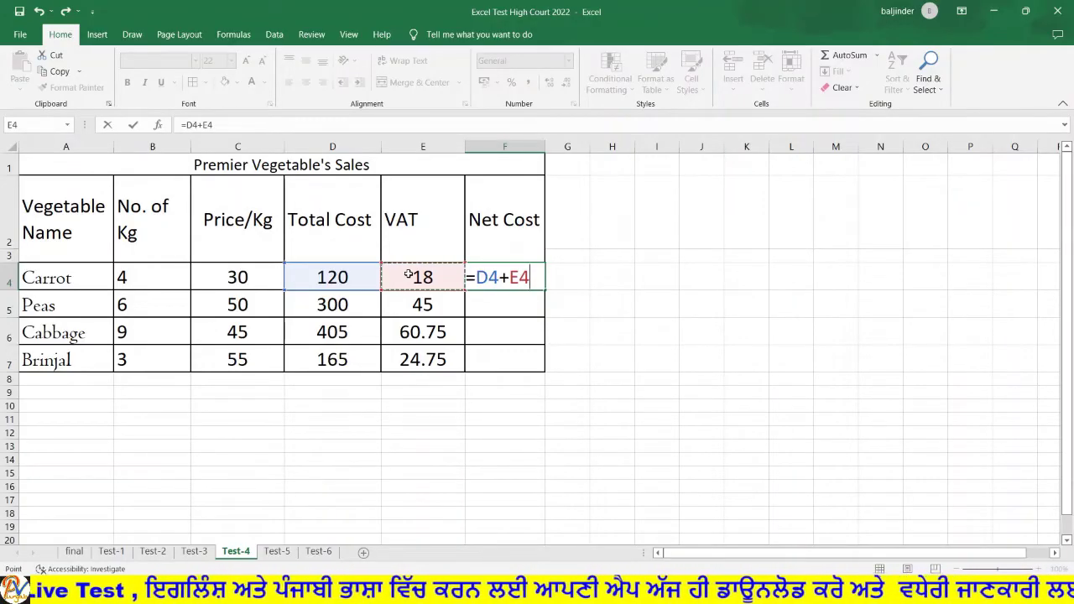
{"action": "key", "text": "Return"}
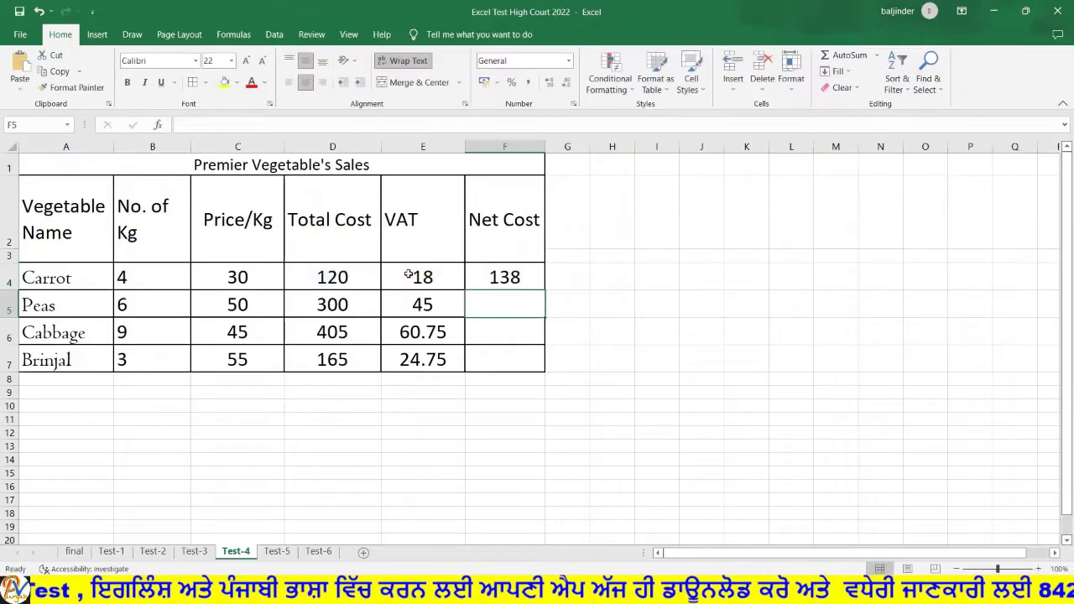
- Fill the Net Cost formula from F4 down to the Brinjal row, F7
{"action": "left_click", "coordinate": [489, 280]}
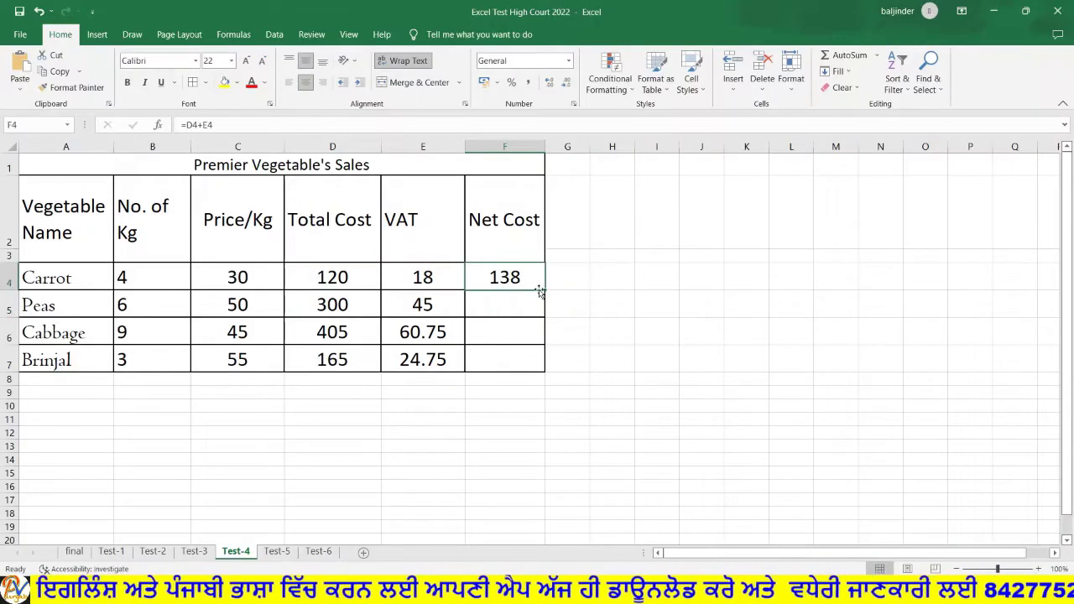
{"action": "left_click_drag", "start_coordinate": [545, 291], "coordinate": [547, 373]}
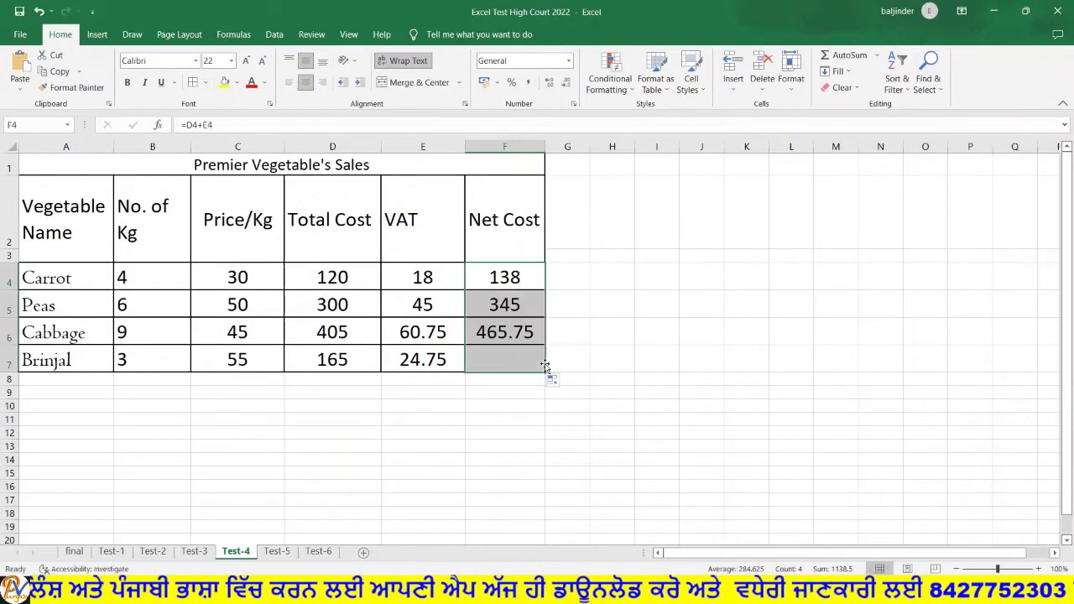
{"action": "left_click", "coordinate": [617, 375]}
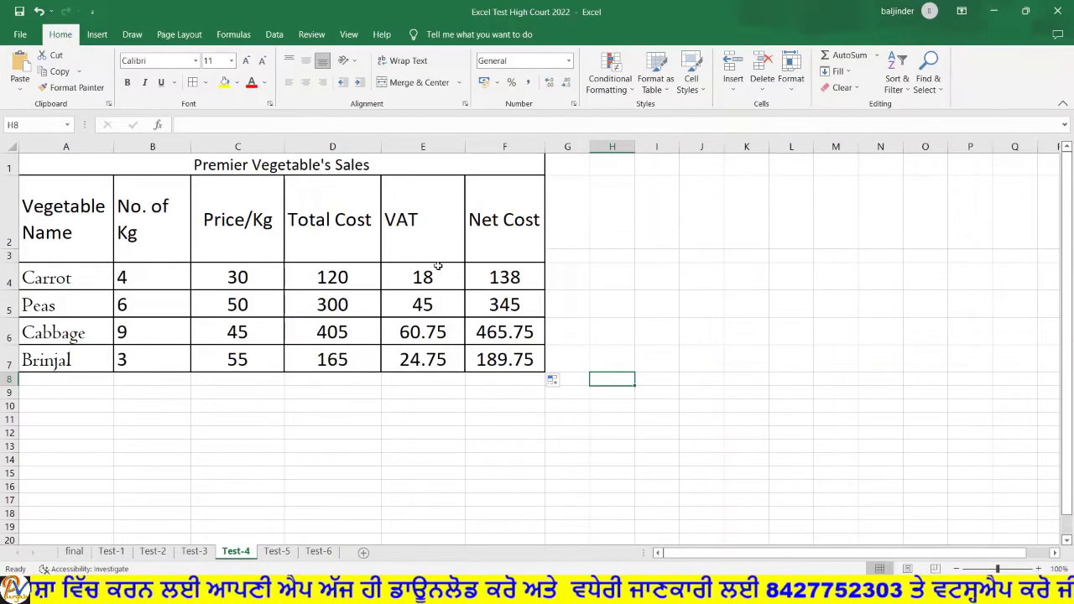
- Check question 4 on the Test-4 calculation slide in PowerPoint and bold the heading row A2:F3 in the Excel sheet
{"action": "key", "text": "alt+Tab"}
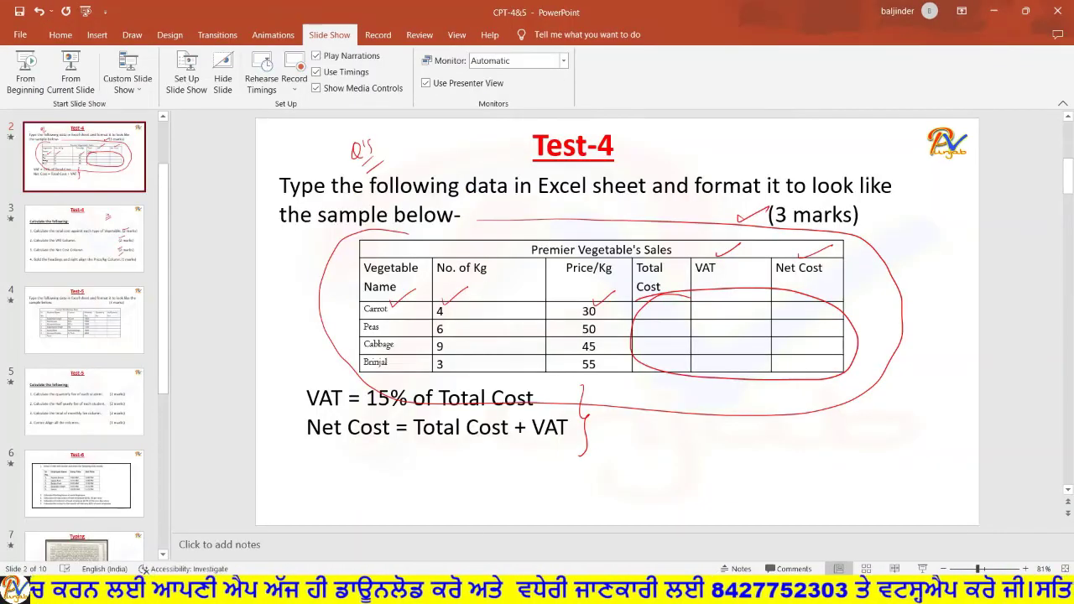
{"action": "left_click", "coordinate": [110, 265]}
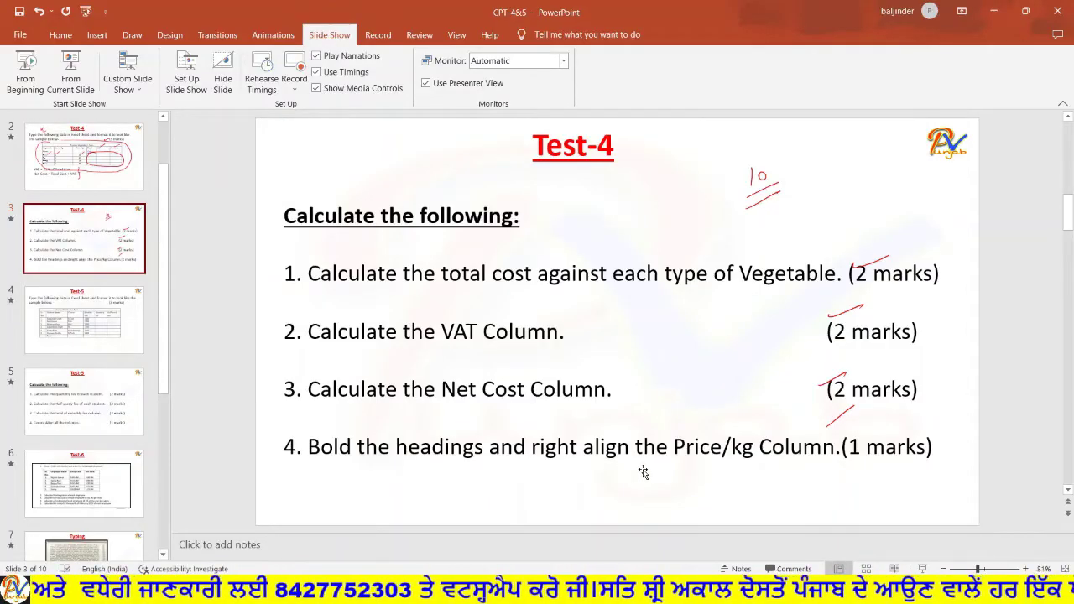
{"action": "key", "text": "alt+Tab"}
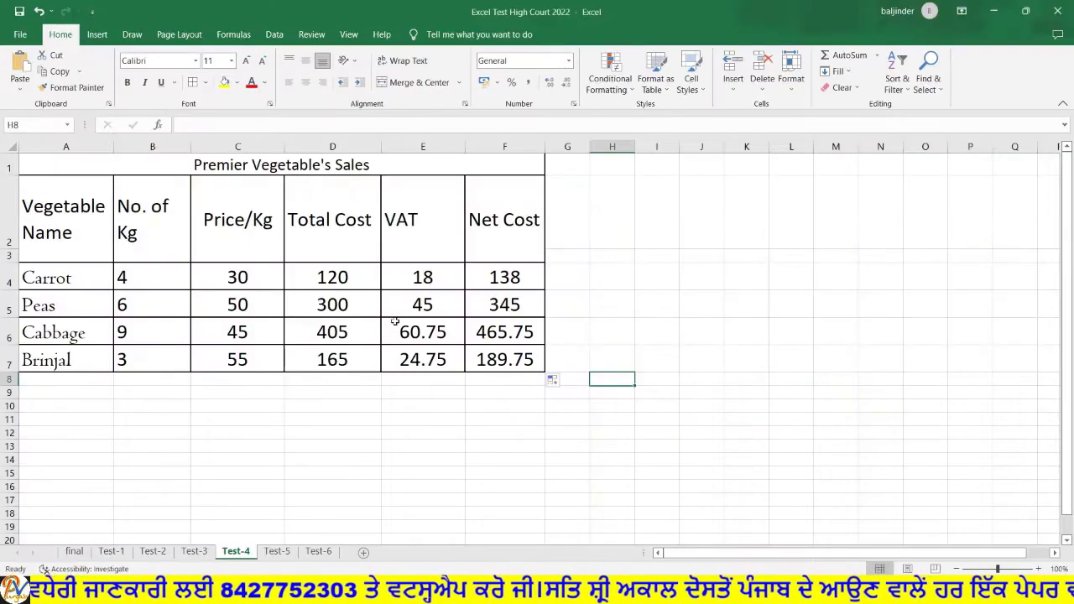
{"action": "left_click_drag", "start_coordinate": [49, 217], "coordinate": [477, 219]}
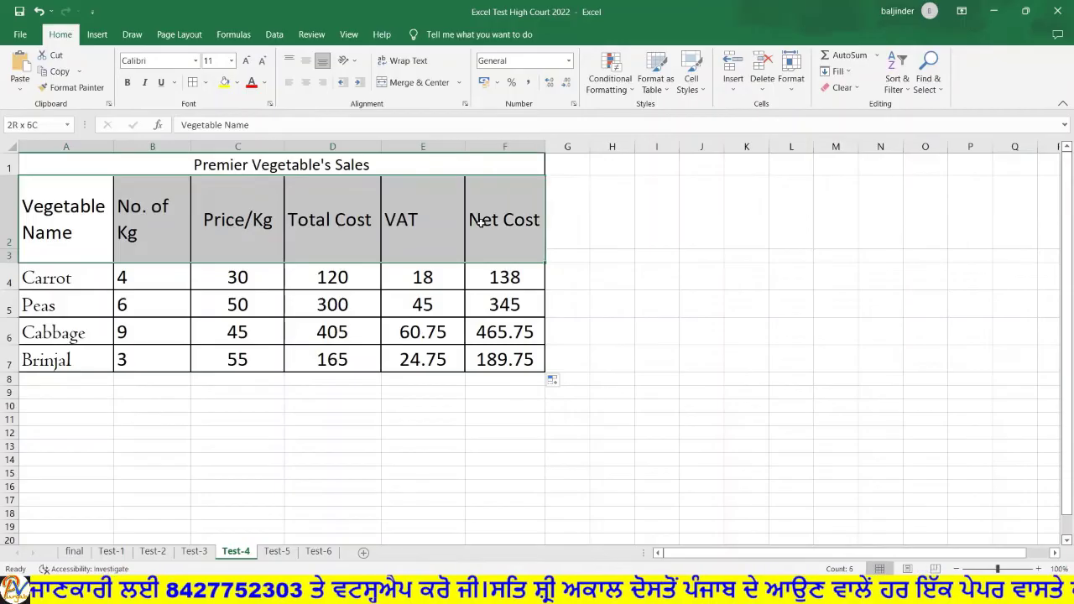
{"action": "left_click", "coordinate": [126, 82]}
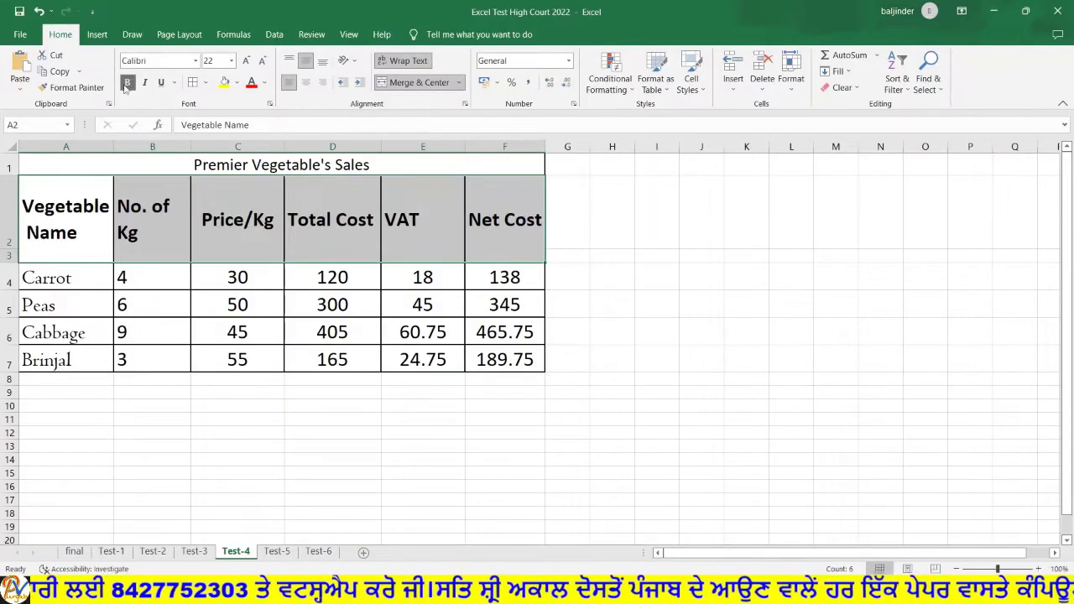
- Recheck question 4 in PowerPoint and right-align the Price/Kg column, C2:C7, in the Excel sheet
{"action": "key", "text": "alt+Tab"}
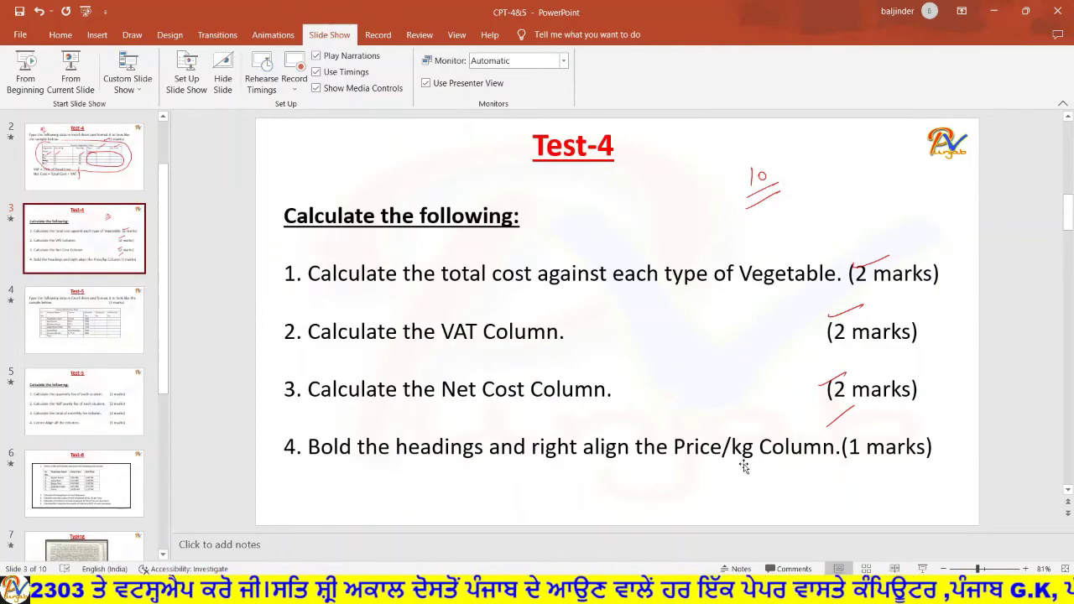
{"action": "key", "text": "alt+Tab"}
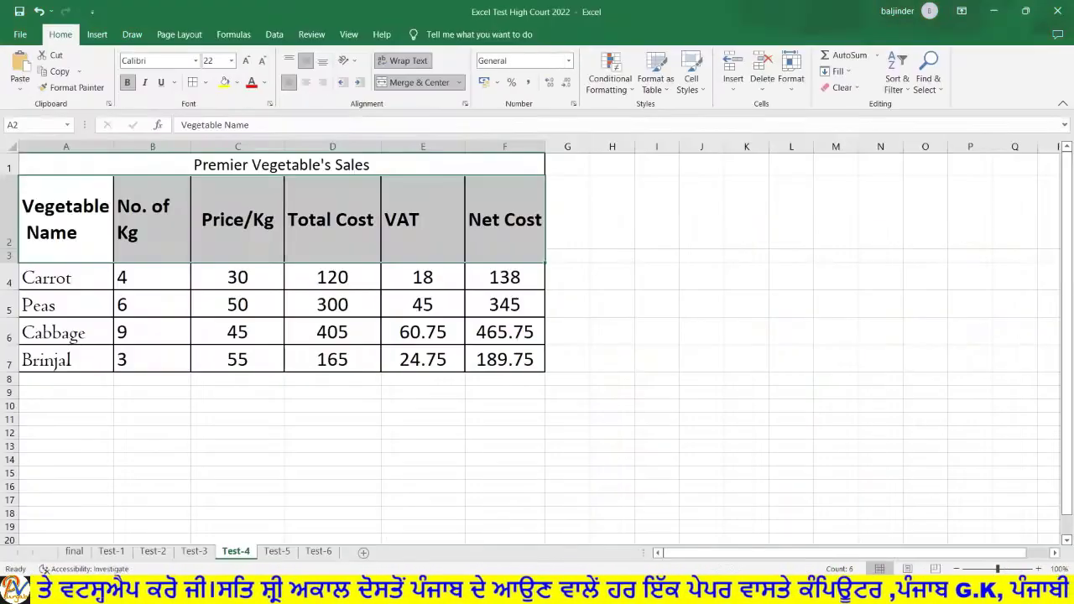
{"action": "left_click", "coordinate": [235, 202]}
{"action": "left_click_drag", "start_coordinate": [235, 201], "coordinate": [242, 352]}
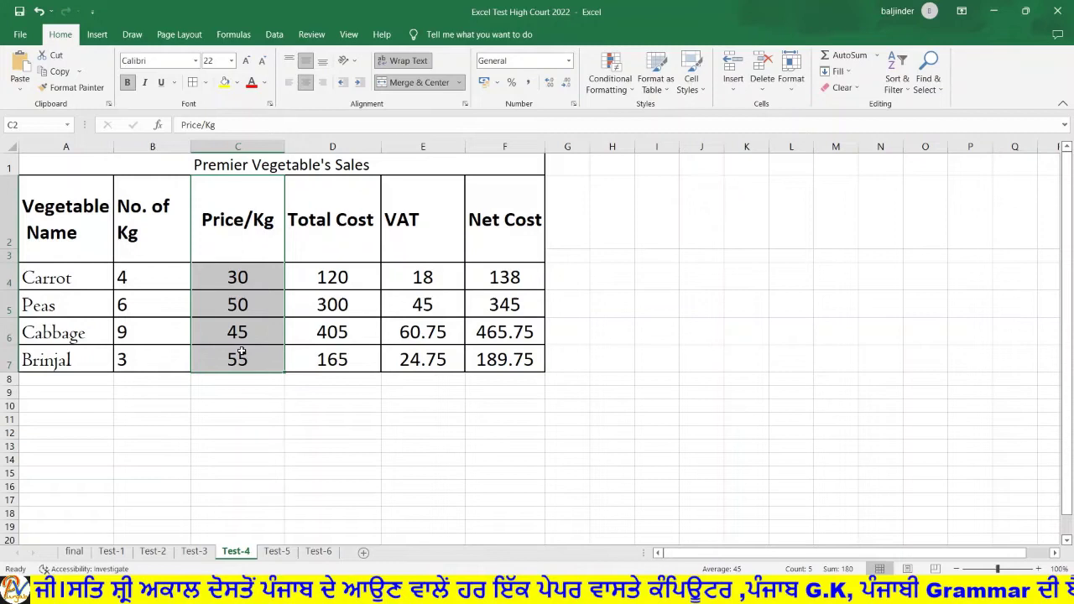
{"action": "left_click", "coordinate": [324, 83]}
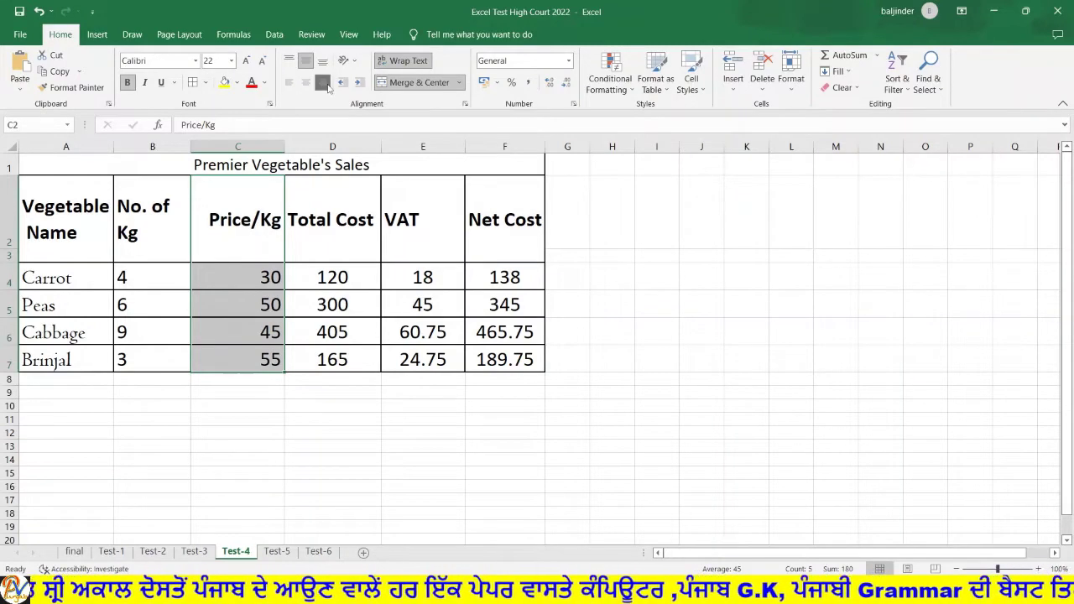
{"action": "left_click", "coordinate": [829, 473]}
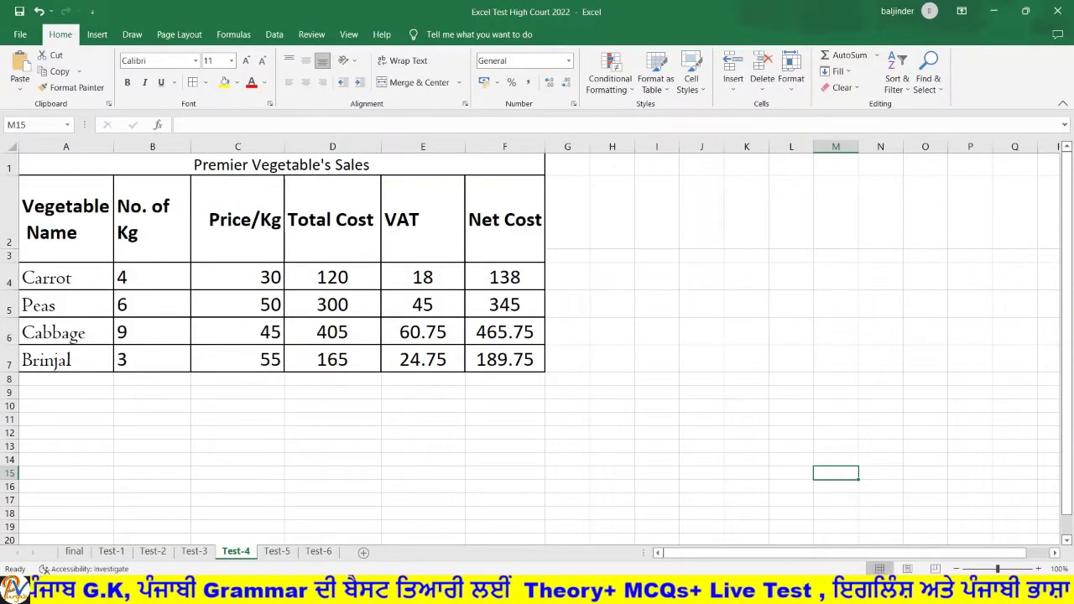
- Switch to PowerPoint, start the slide show from the current slide, advance to Test-5 and ink a tick beside "(3 marks)"
{"action": "key", "text": "alt+Tab"}
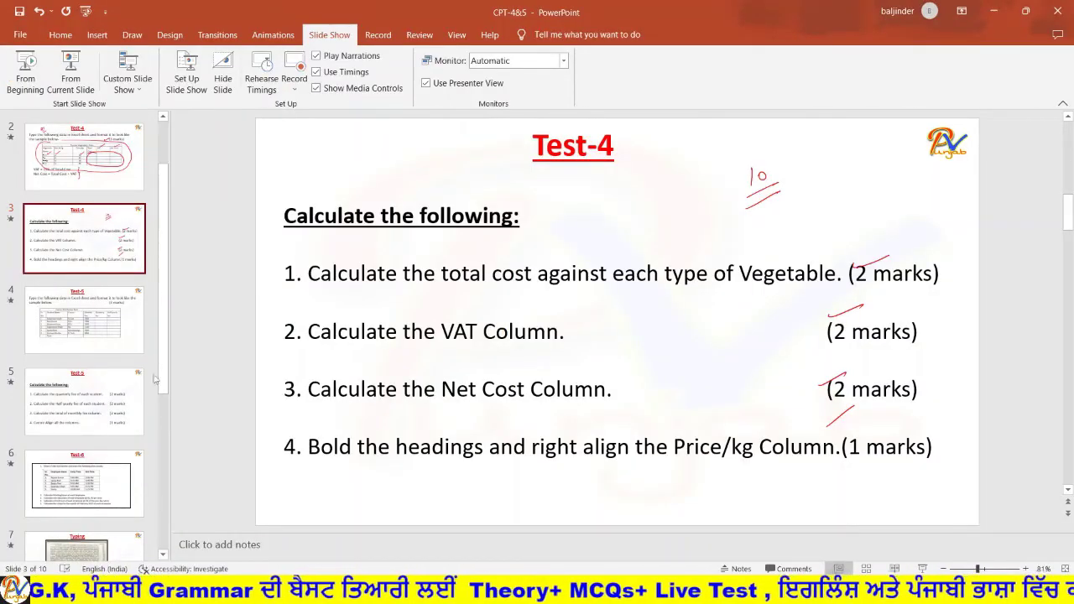
{"action": "left_click", "coordinate": [72, 87]}
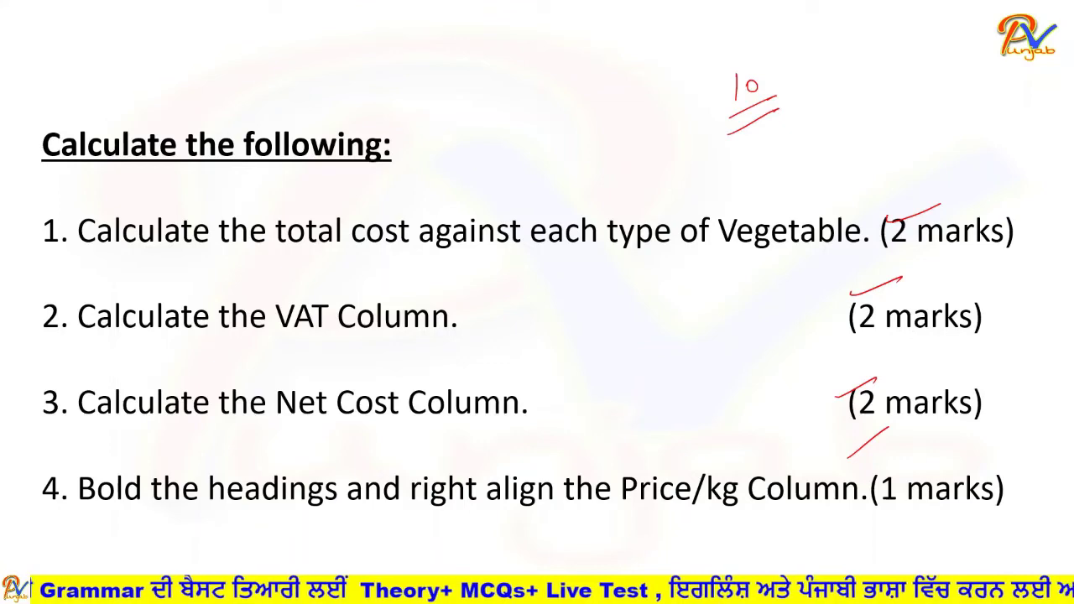
{"action": "key", "text": "Right"}
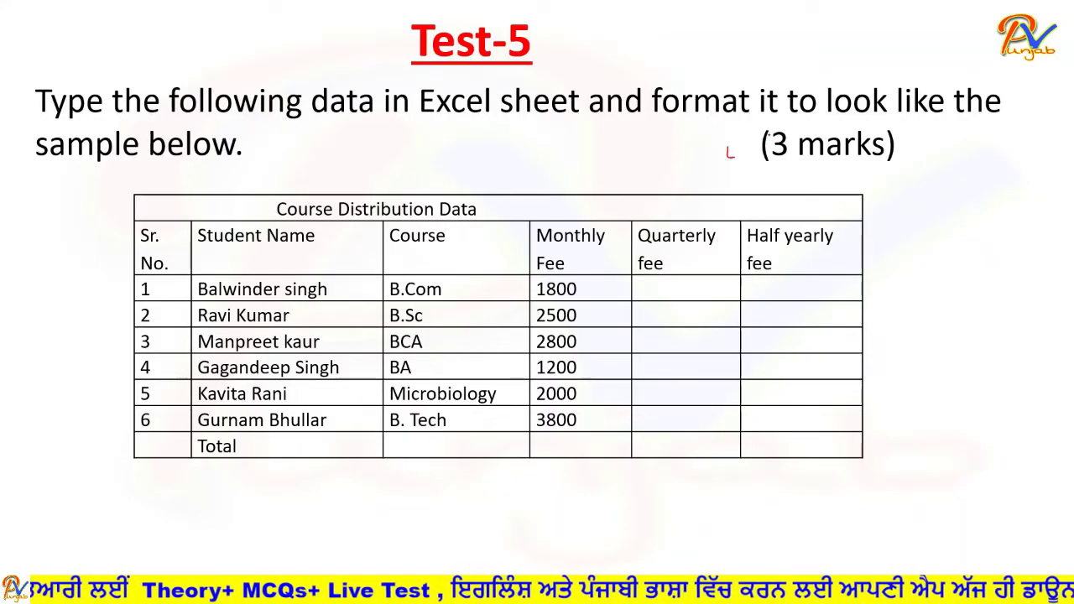
{"action": "left_click_drag", "start_coordinate": [730, 153], "coordinate": [784, 131]}
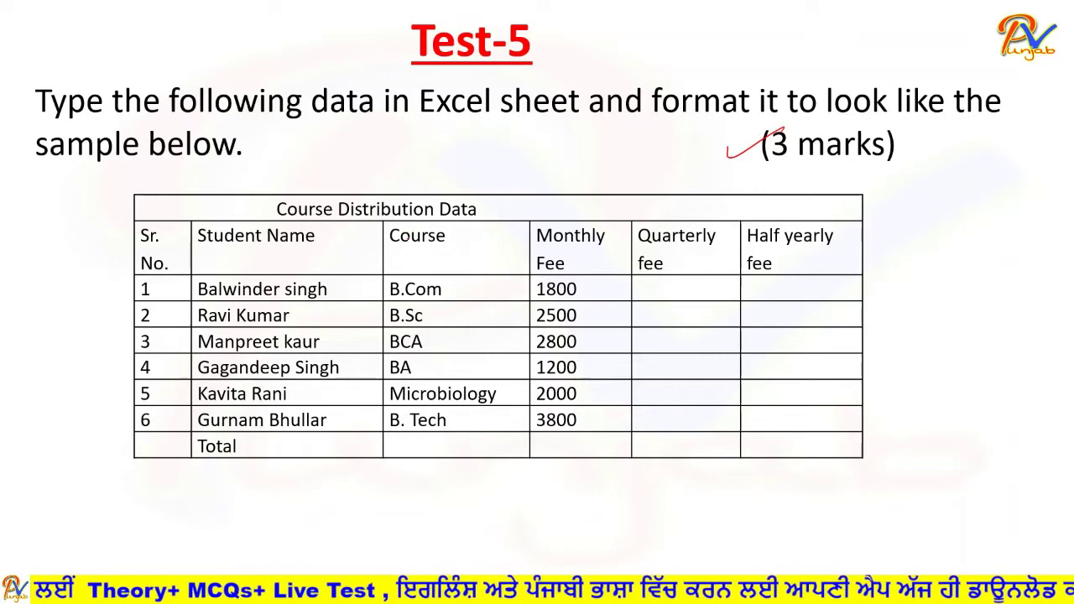
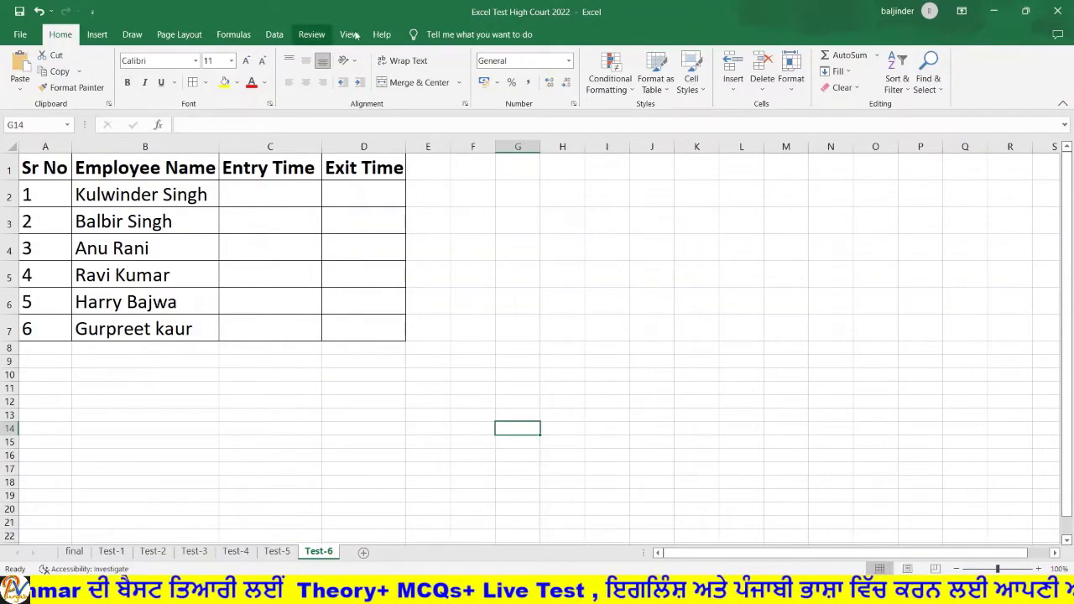
{"action": "left_click", "coordinate": [111, 194]}
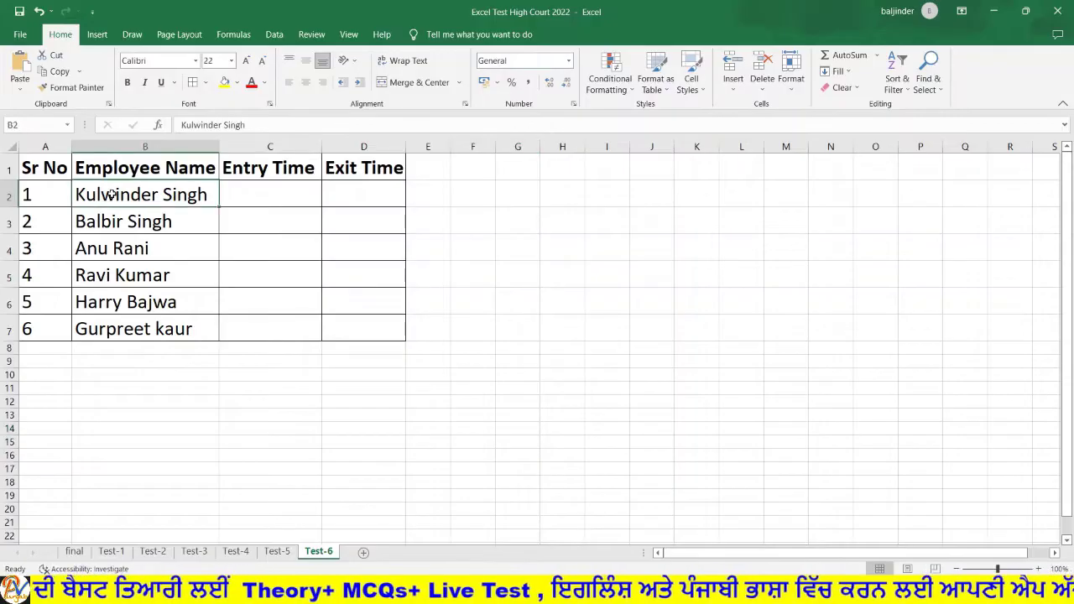
{"action": "left_click", "coordinate": [260, 196]}
{"action": "type", "text": "20"}
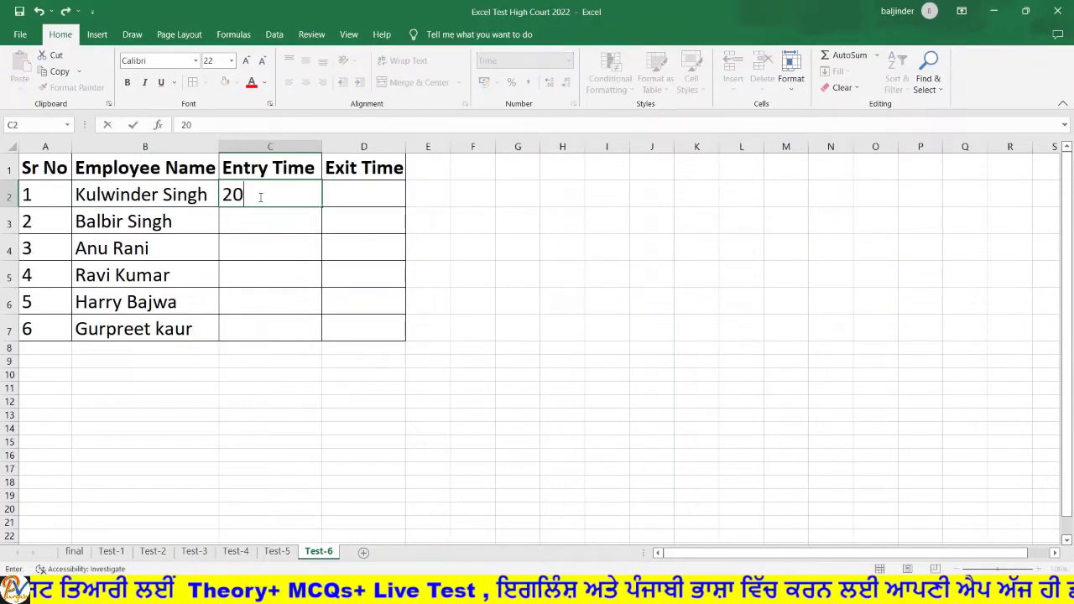
{"action": "key", "text": "BackSpace"}
{"action": "key", "text": "BackSpace"}
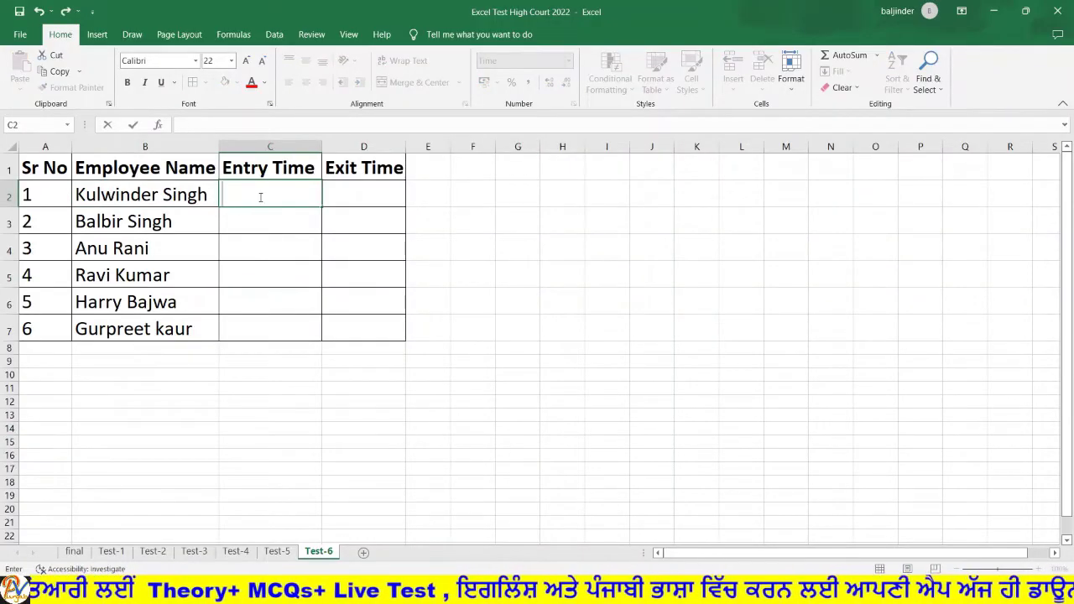
{"action": "left_click", "coordinate": [572, 327]}
- Set the number format of the first Entry Time cell, C2, to General
{"action": "left_click", "coordinate": [293, 194]}
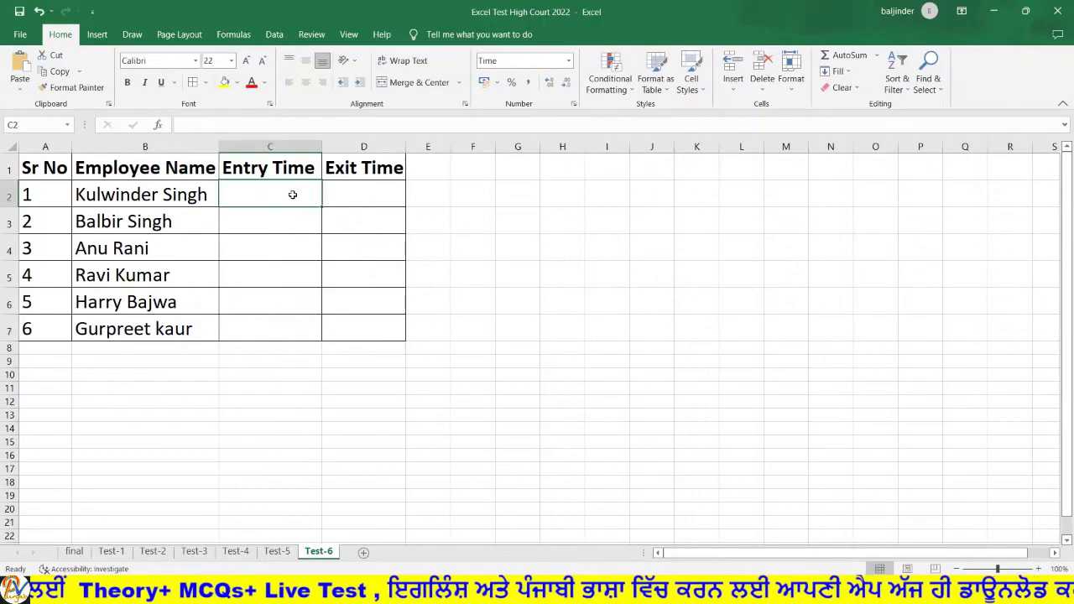
{"action": "left_click", "coordinate": [569, 61]}
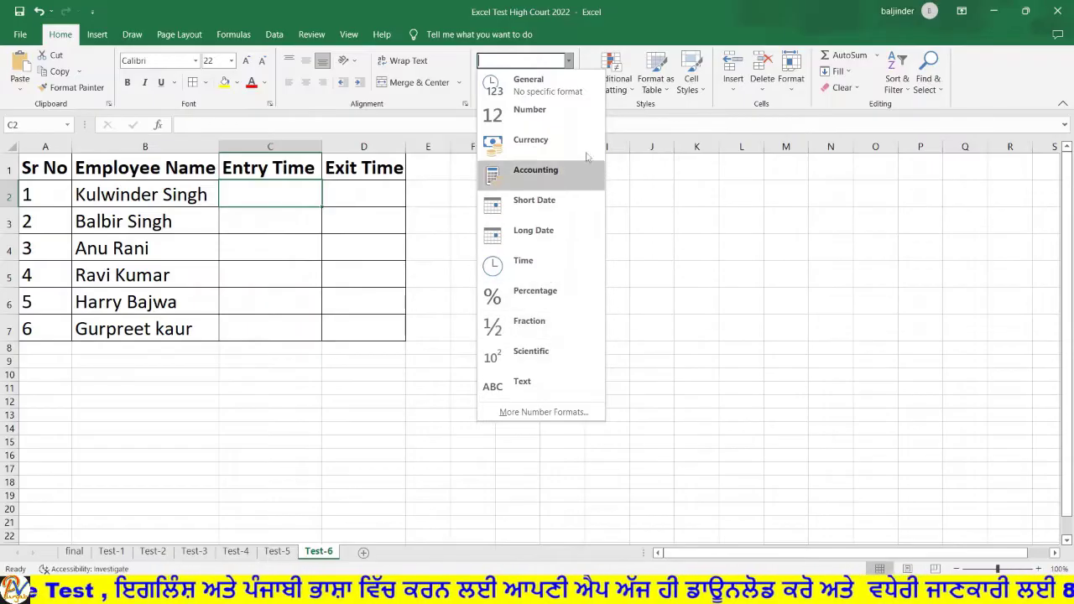
{"action": "left_click", "coordinate": [529, 84]}
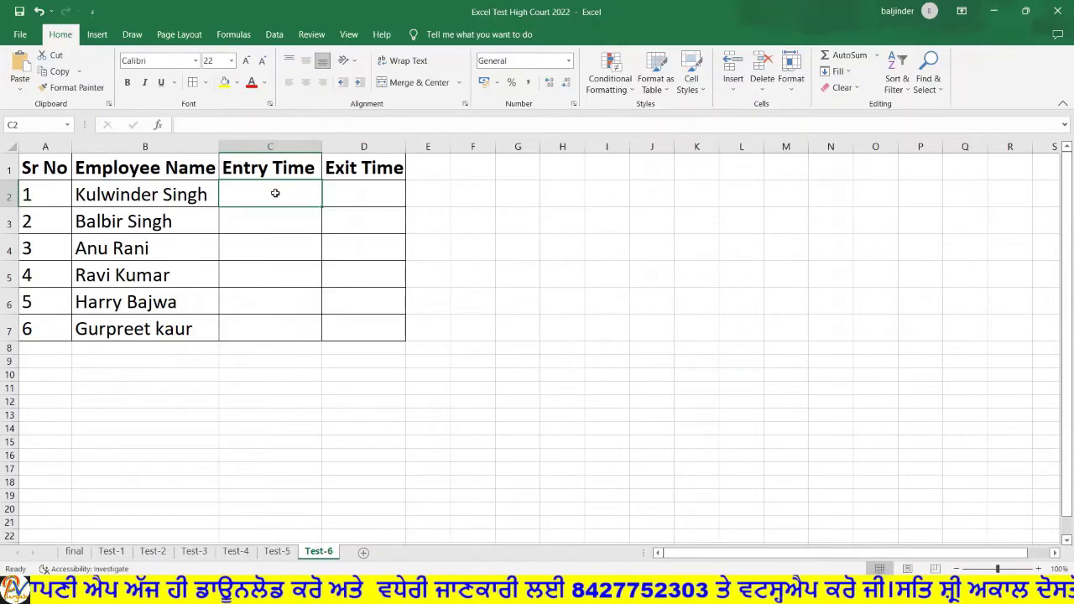
- Check the Test-6 table's times in PowerPoint and apply the Time number format to C2:D7 in the Excel sheet
{"action": "key", "text": "alt+Tab"}
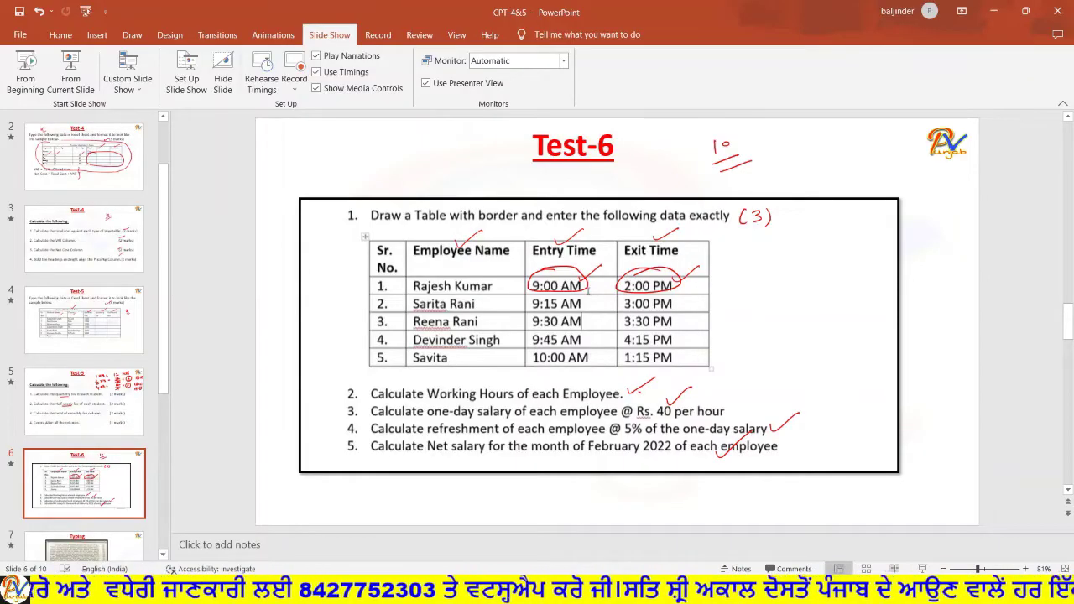
{"action": "key", "text": "alt+Tab"}
{"action": "left_click_drag", "start_coordinate": [295, 194], "coordinate": [351, 322]}
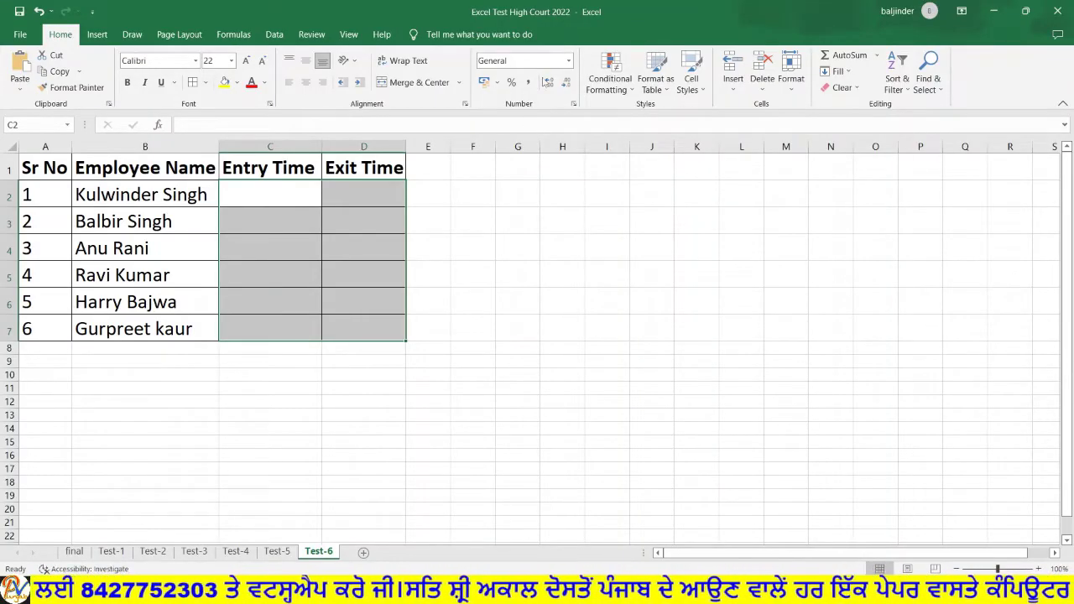
{"action": "left_click", "coordinate": [569, 62]}
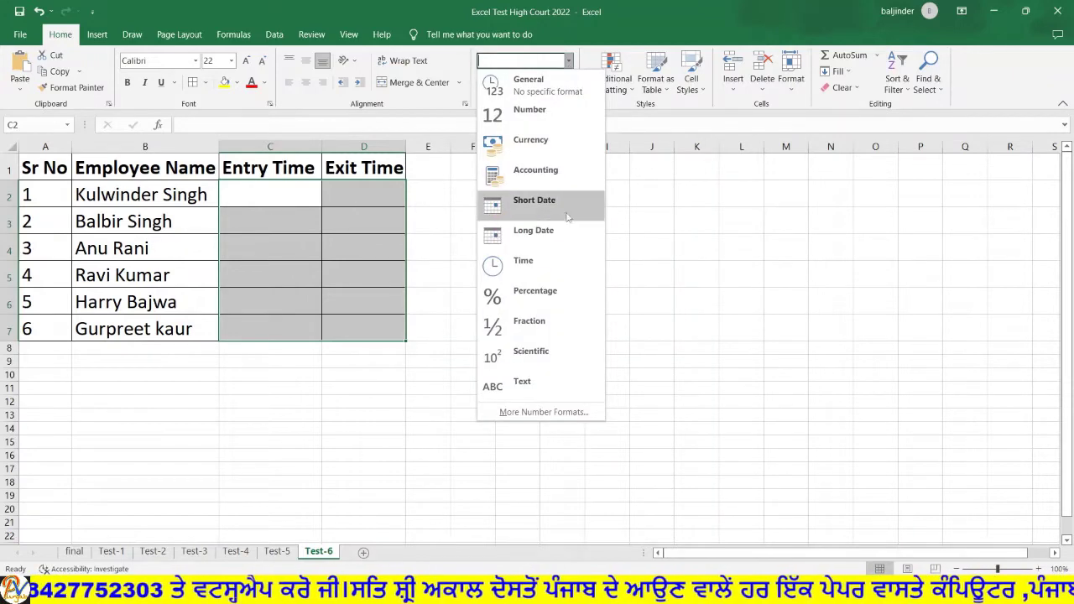
{"action": "left_click", "coordinate": [554, 262]}
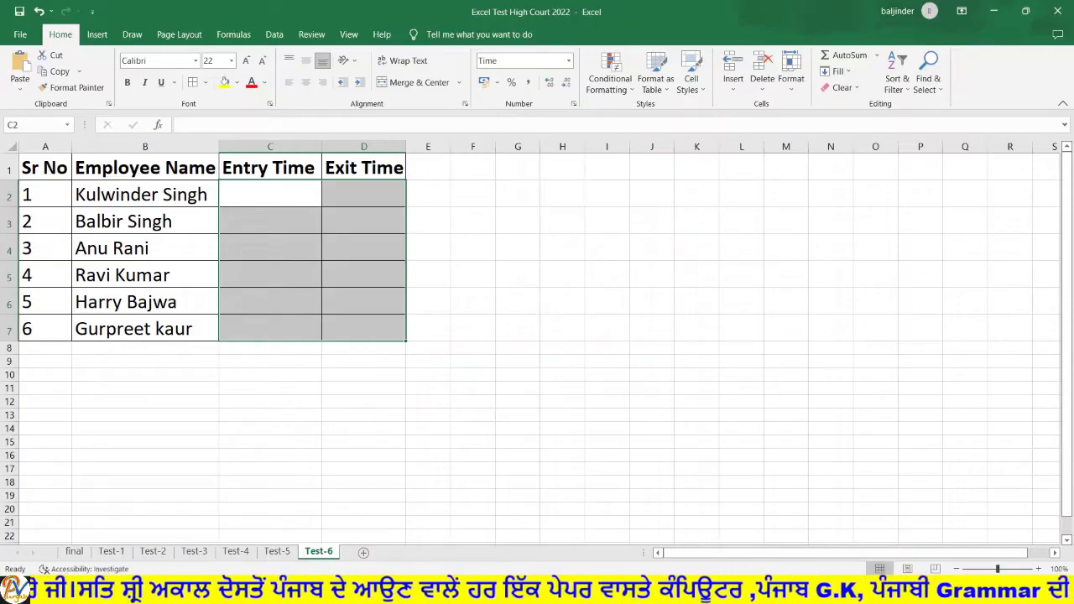
- Examine how the system clock displays the time, and return to the sheet
{"action": "left_click", "coordinate": [1013, 591]}
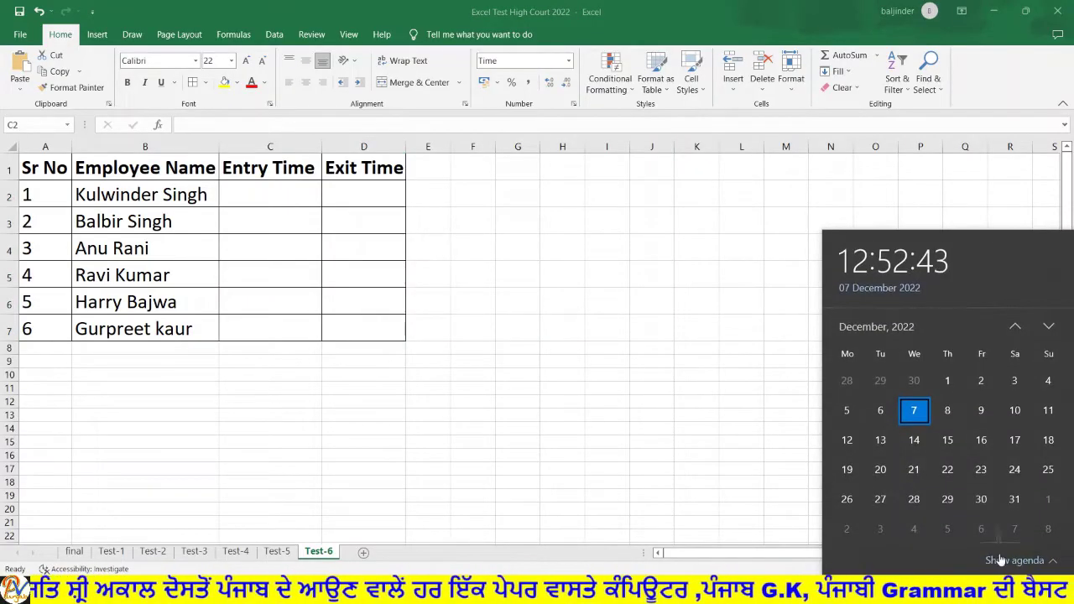
{"action": "left_click", "coordinate": [753, 243]}
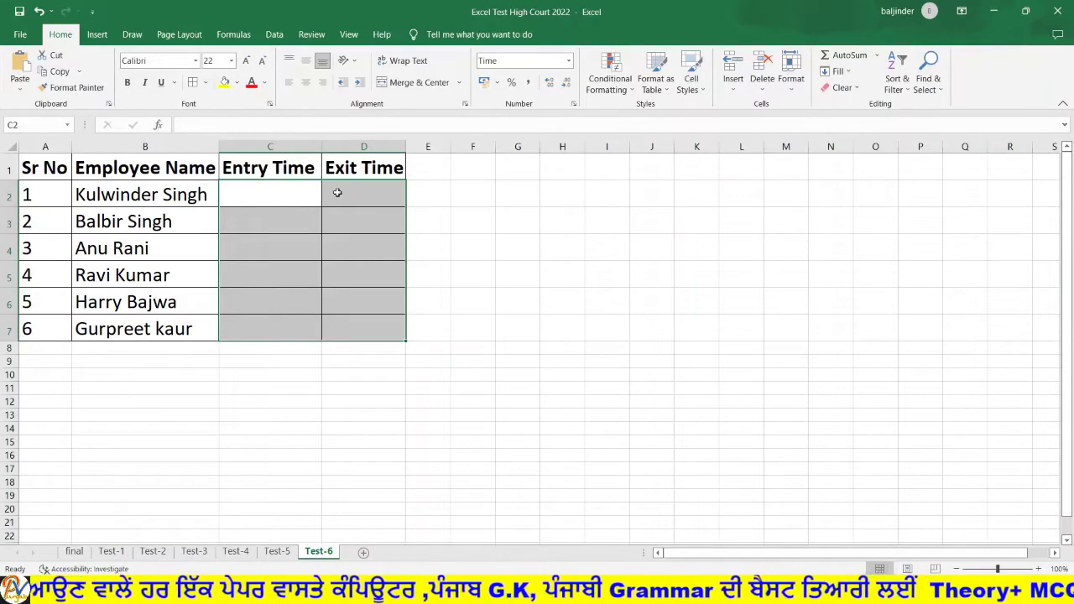
- Open the cell formatting of C2:D7 and set the Time category's locale to English (United States)
{"action": "left_click", "coordinate": [269, 188]}
{"action": "left_click_drag", "start_coordinate": [268, 188], "coordinate": [365, 324]}
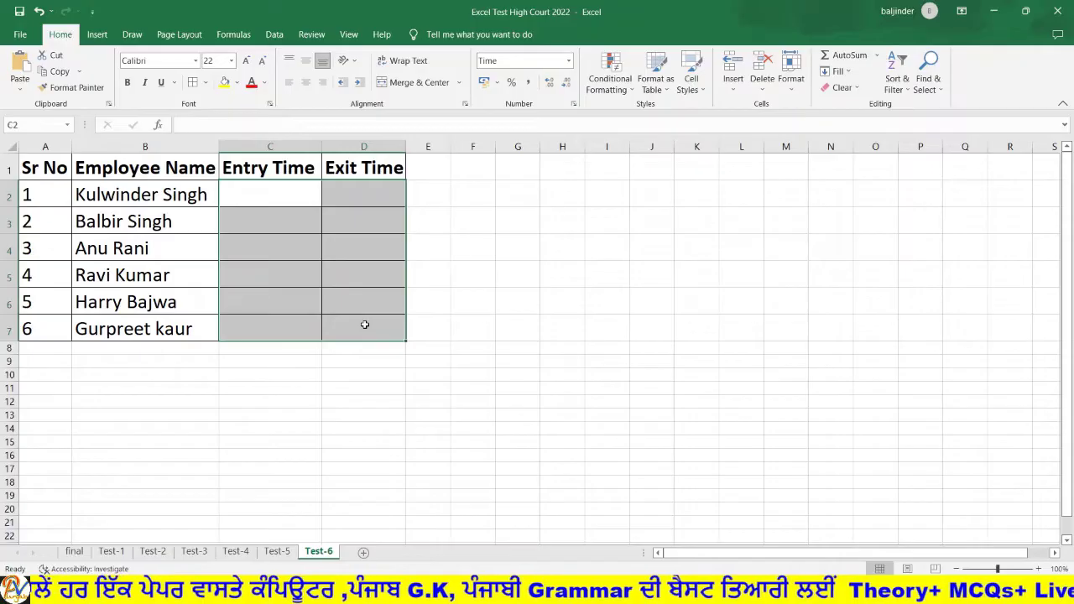
{"action": "right_click", "coordinate": [335, 193]}
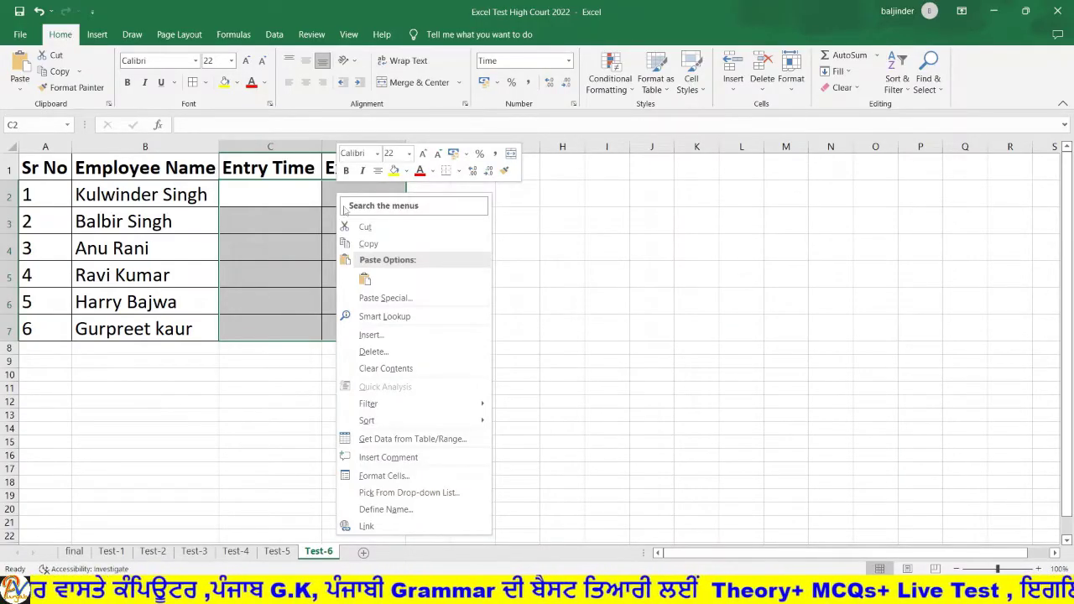
{"action": "left_click", "coordinate": [399, 477]}
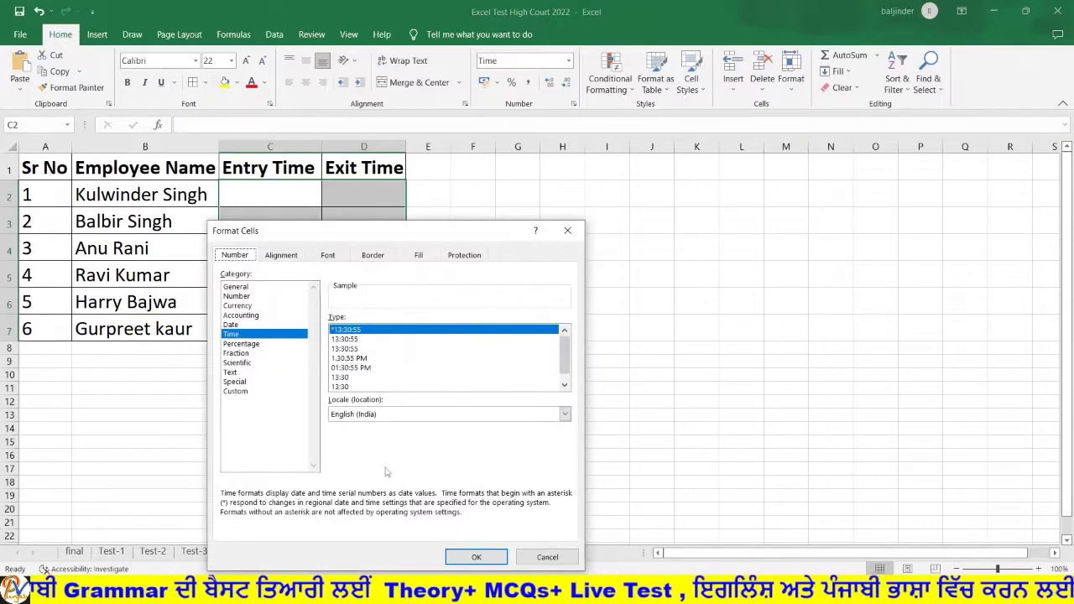
{"action": "left_click", "coordinate": [239, 297]}
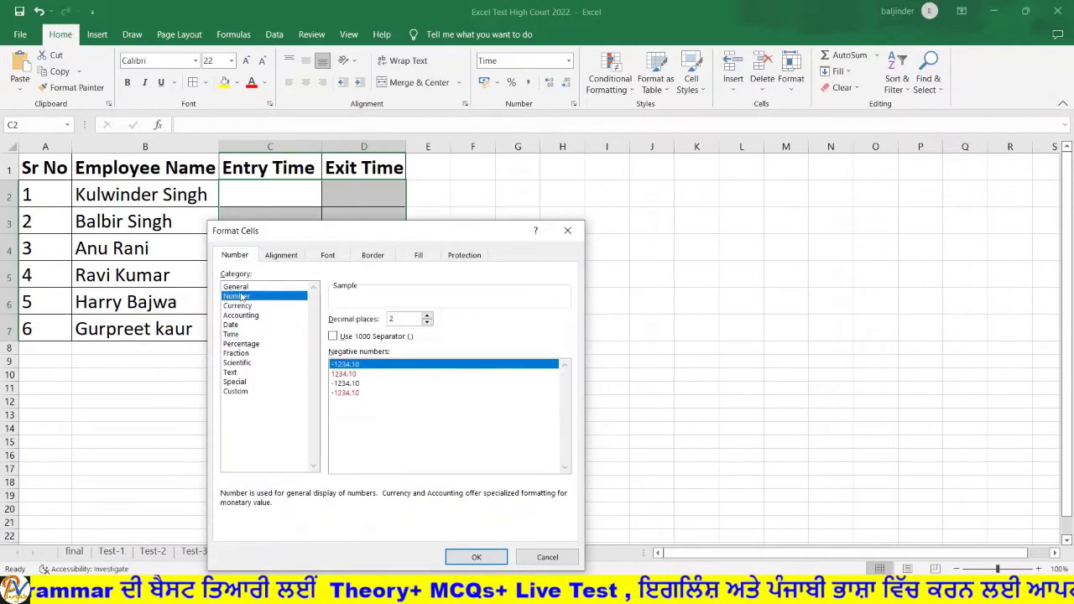
{"action": "left_click", "coordinate": [239, 305]}
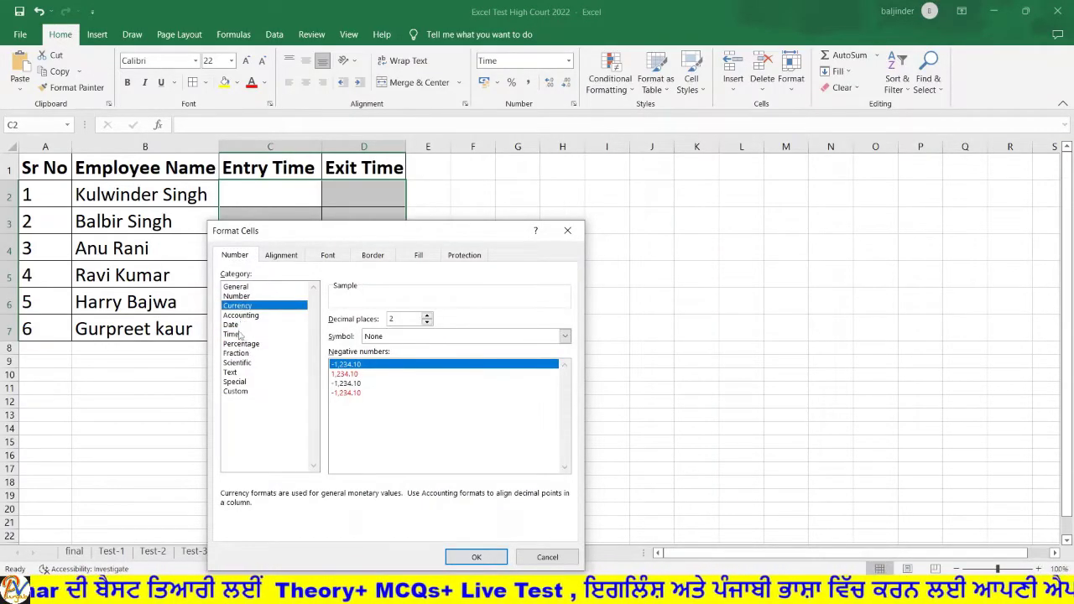
{"action": "left_click", "coordinate": [238, 334]}
{"action": "left_click_drag", "start_coordinate": [319, 239], "coordinate": [405, 192]}
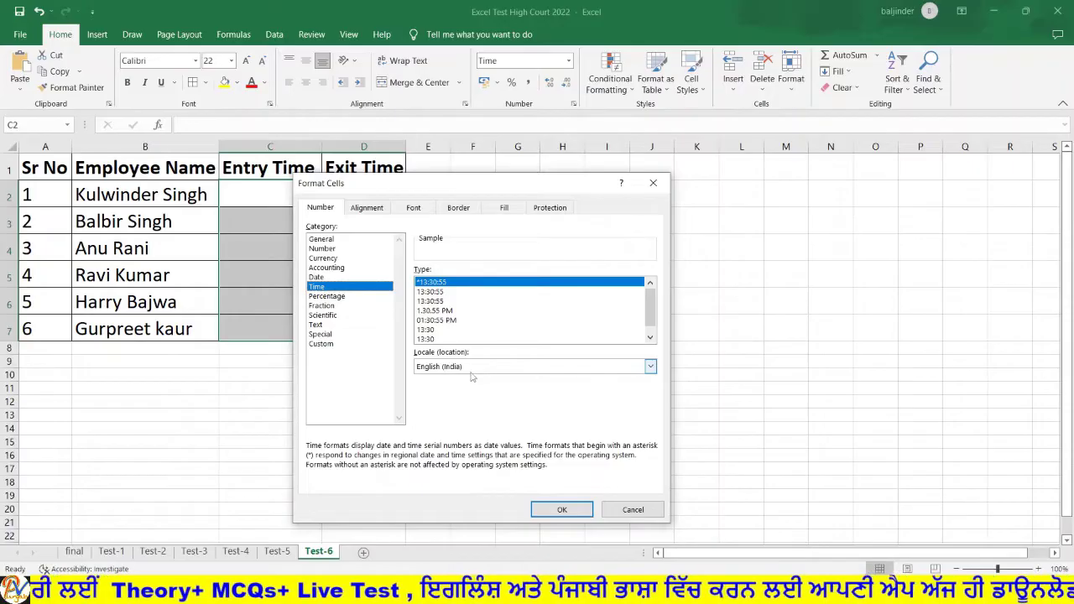
{"action": "left_click", "coordinate": [651, 367]}
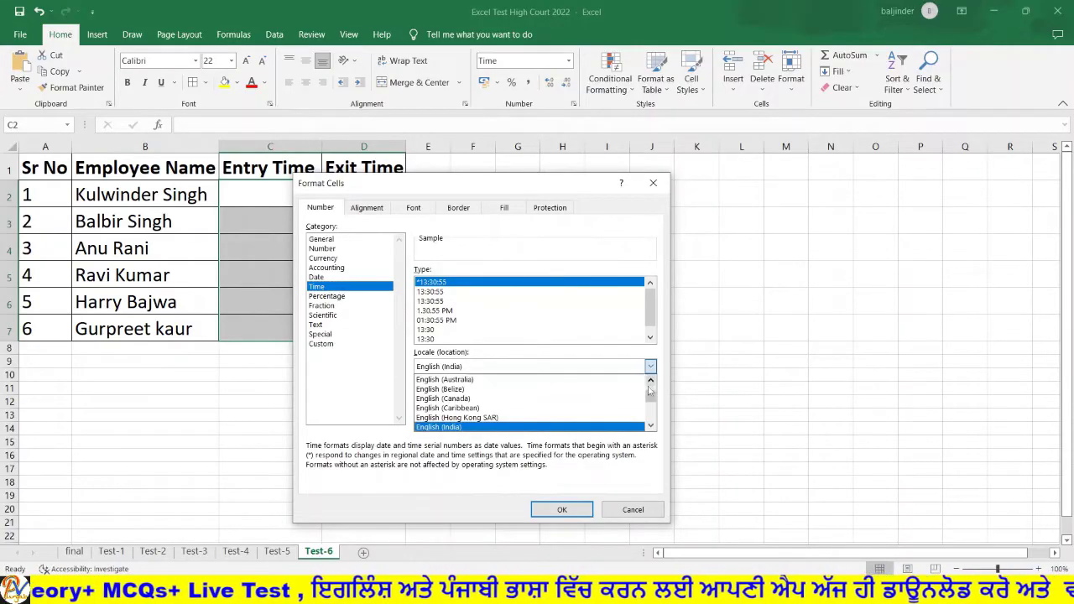
{"action": "left_click_drag", "start_coordinate": [649, 399], "coordinate": [650, 387]}
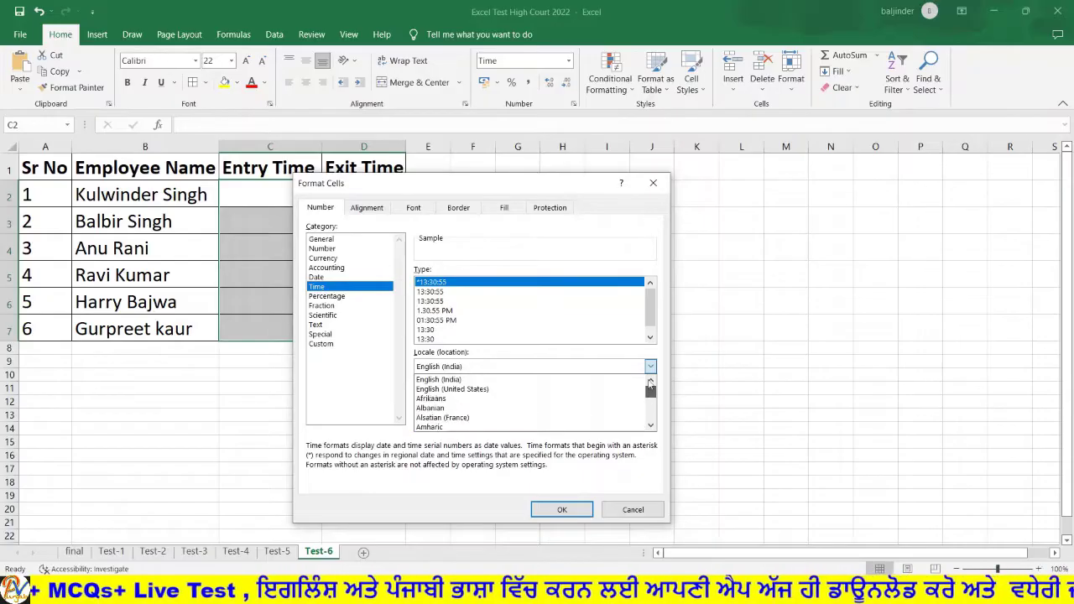
{"action": "left_click", "coordinate": [471, 389]}
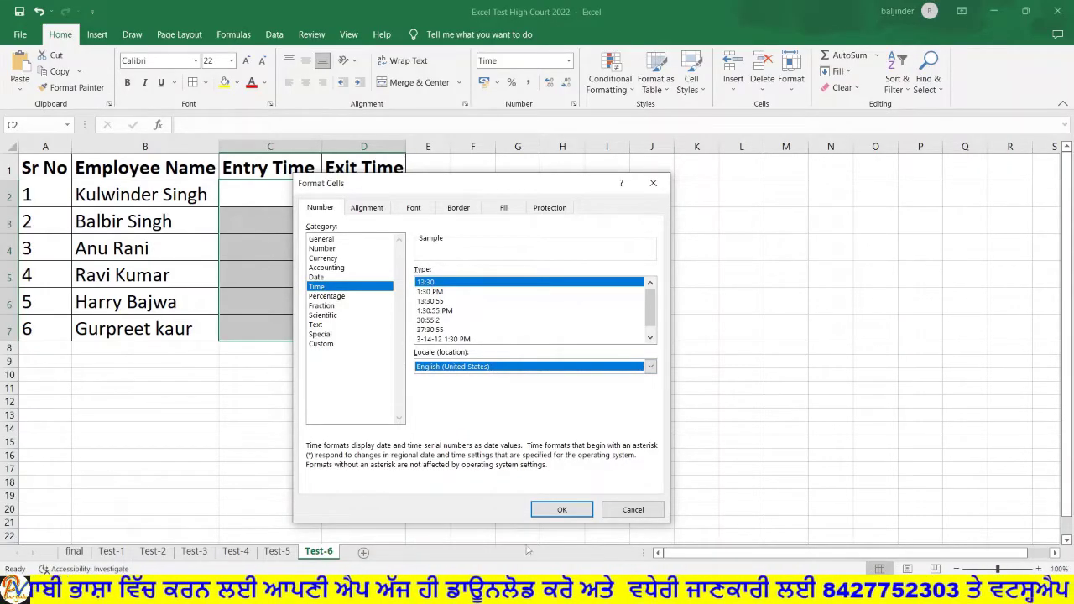
- Check the time style on the Test-6 slide in PowerPoint, apply the 1:30 PM time type to C2:D7 in Excel and save the workbook
{"action": "left_click", "coordinate": [537, 591]}
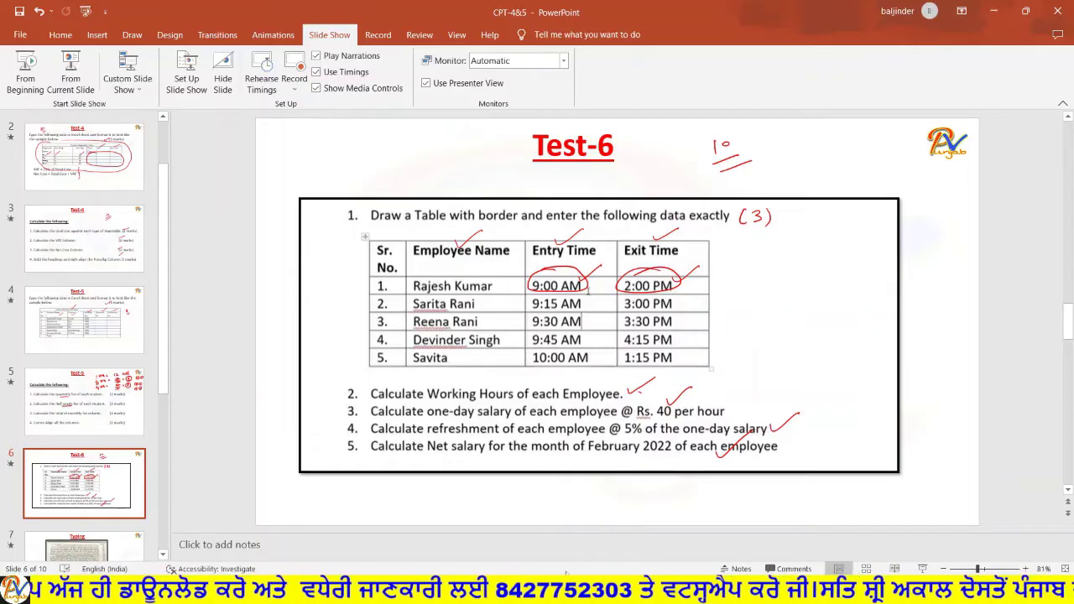
{"action": "left_click", "coordinate": [563, 592]}
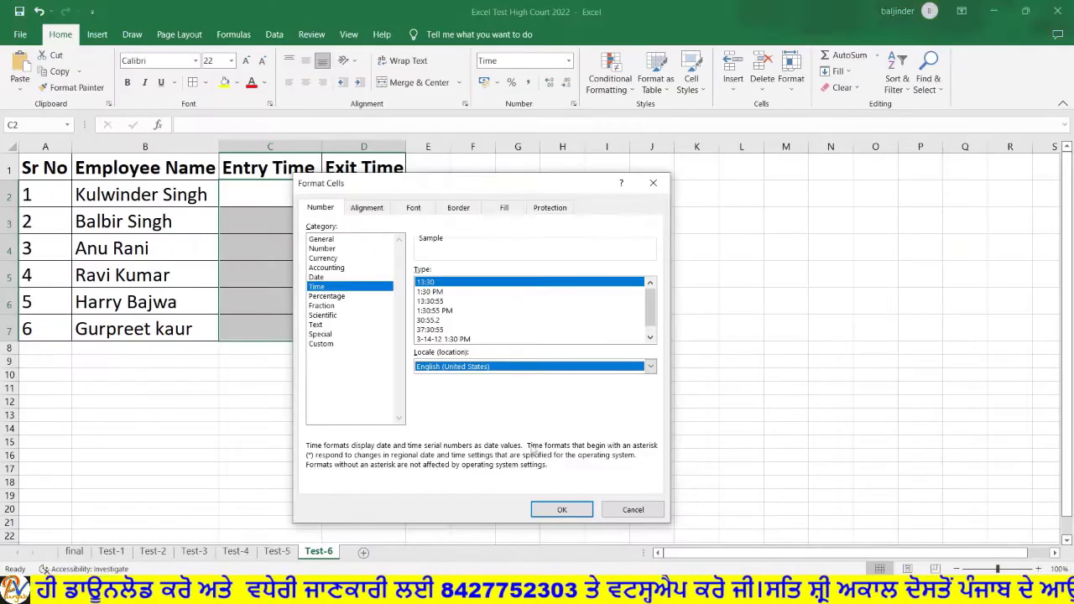
{"action": "left_click", "coordinate": [432, 292]}
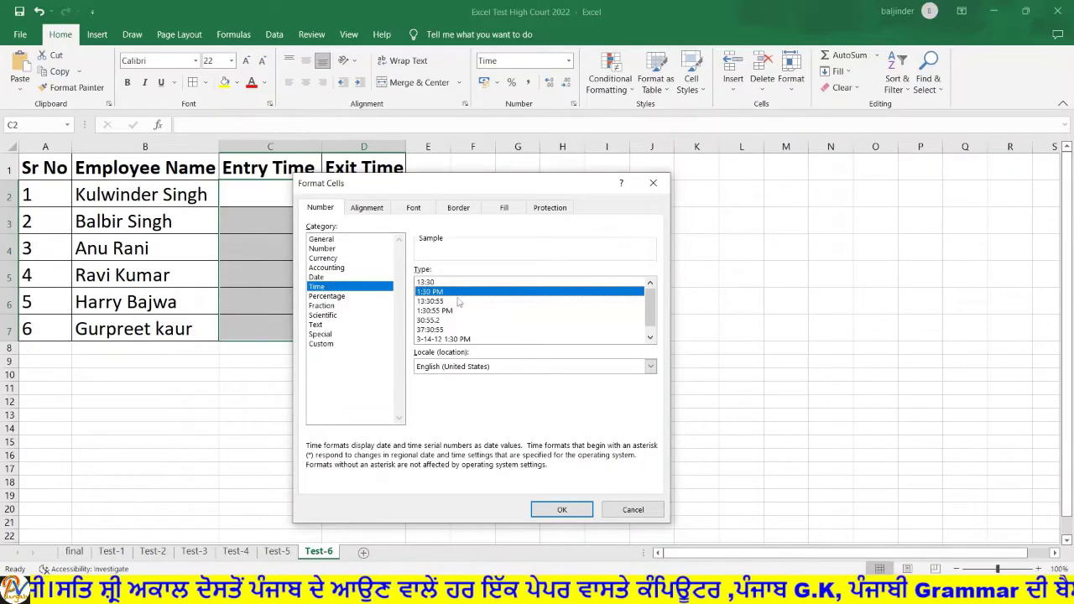
{"action": "left_click", "coordinate": [570, 510]}
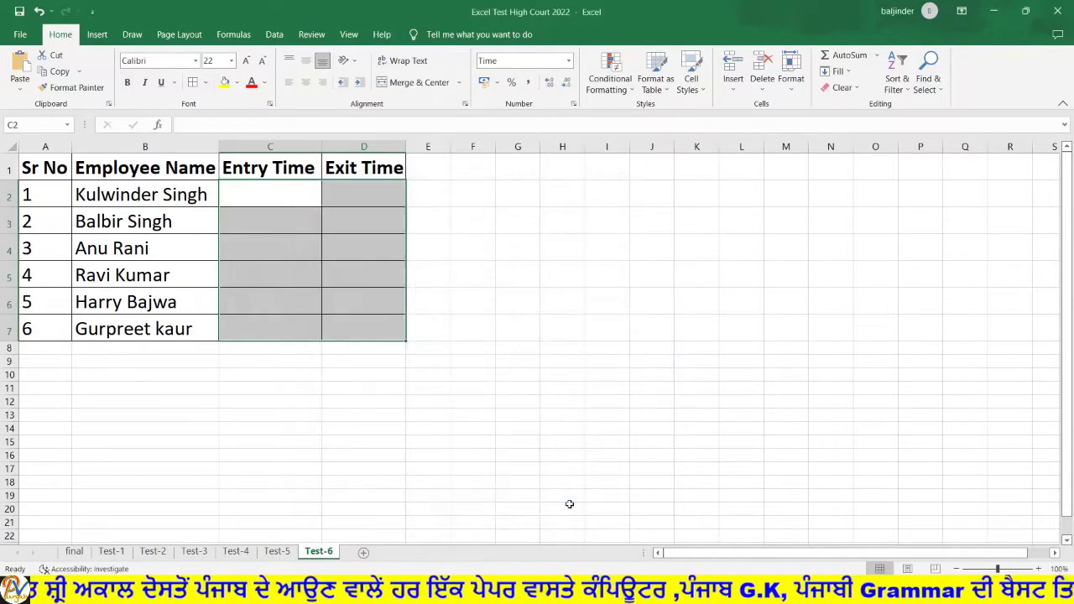
{"action": "left_click", "coordinate": [515, 378]}
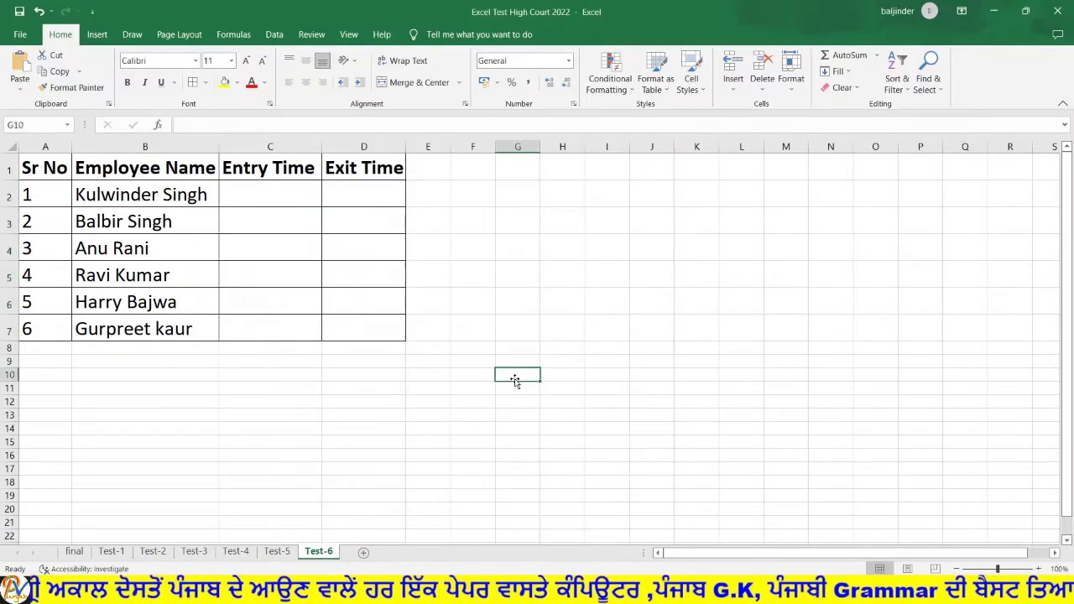
{"action": "left_click", "coordinate": [18, 17]}
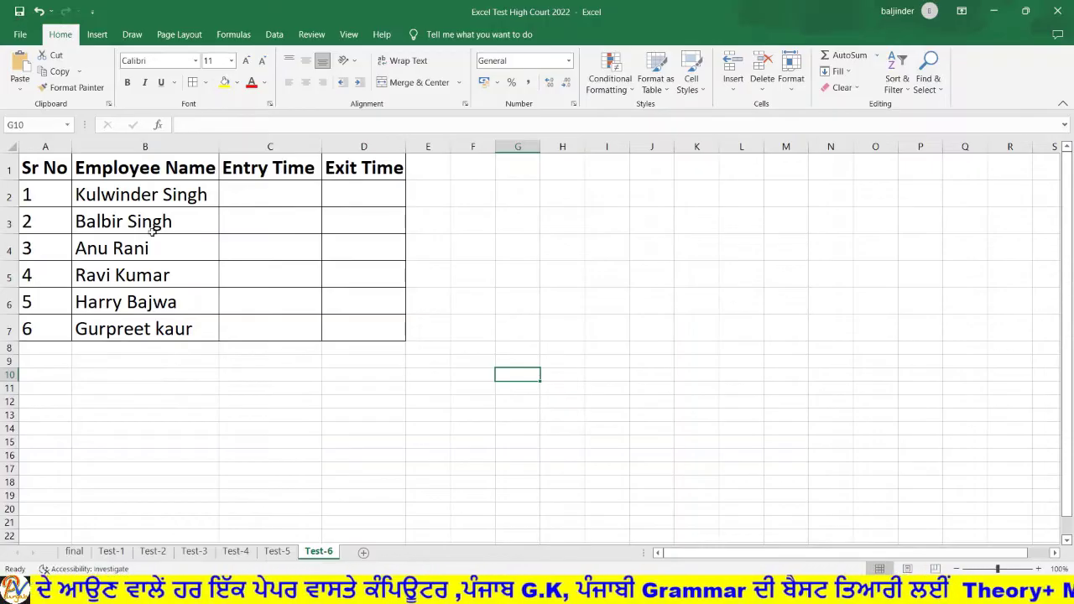
- Check the first Entry Time on the Test-6 slide in PowerPoint and enter 9:00 am in C2 of the Excel sheet
{"action": "mouse_move", "coordinate": [534, 591]}
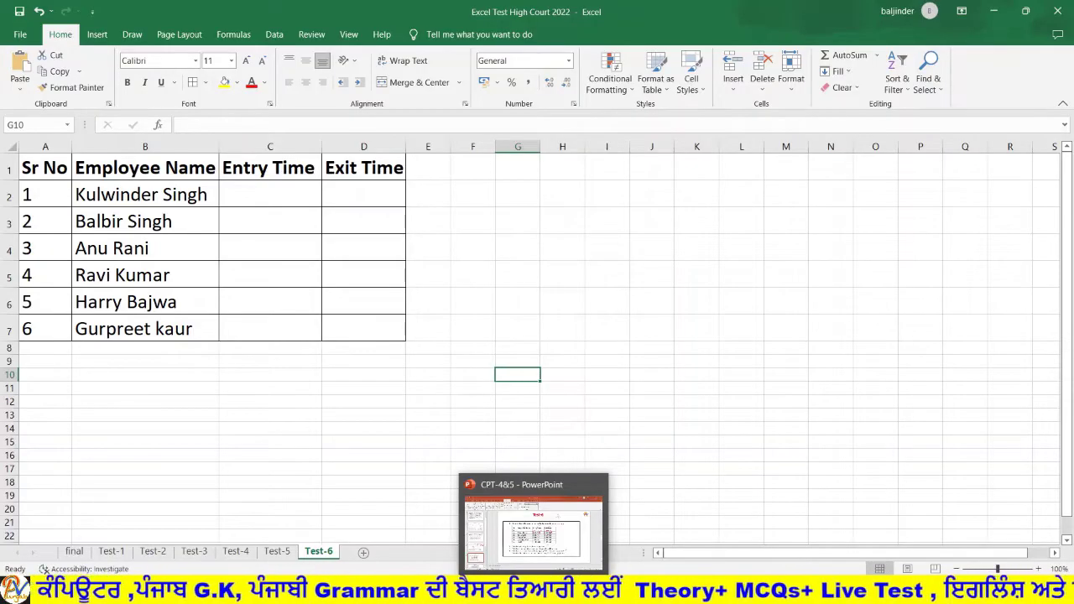
{"action": "left_click", "coordinate": [533, 524]}
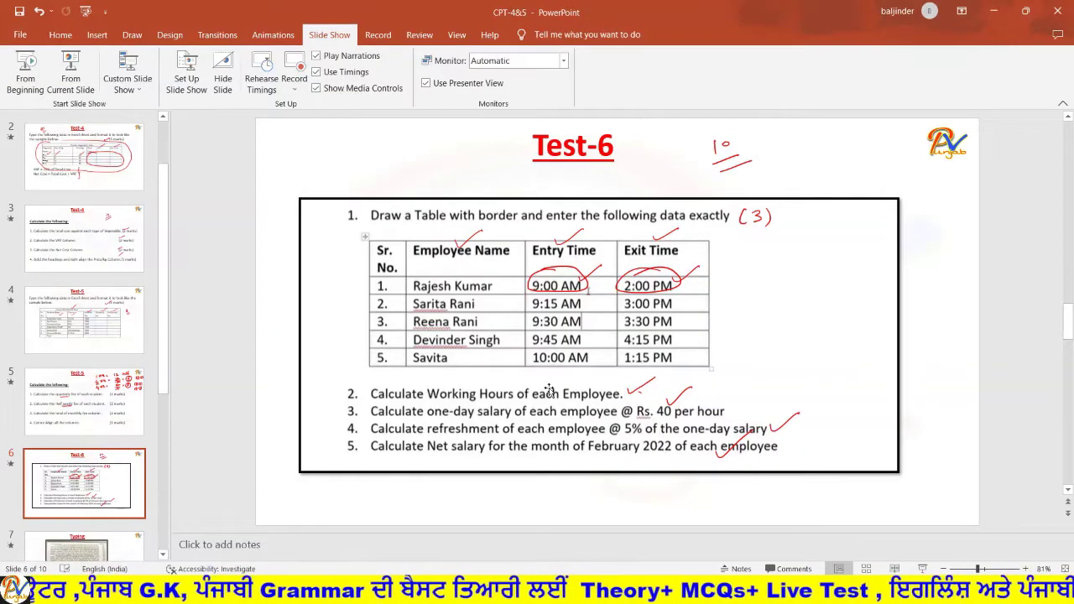
{"action": "key", "text": "alt+Tab"}
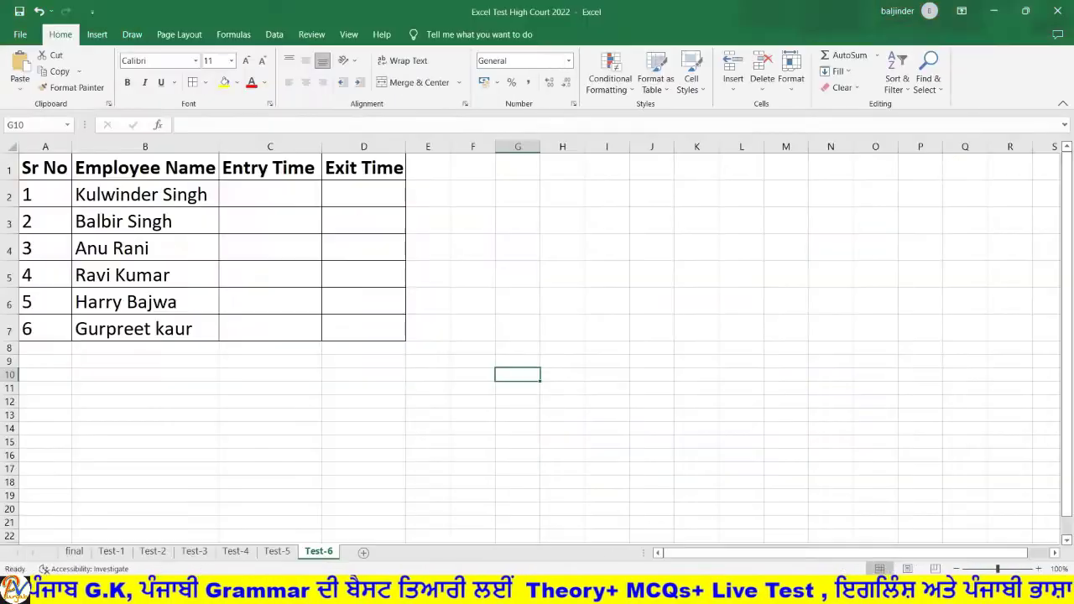
{"action": "left_click", "coordinate": [249, 195]}
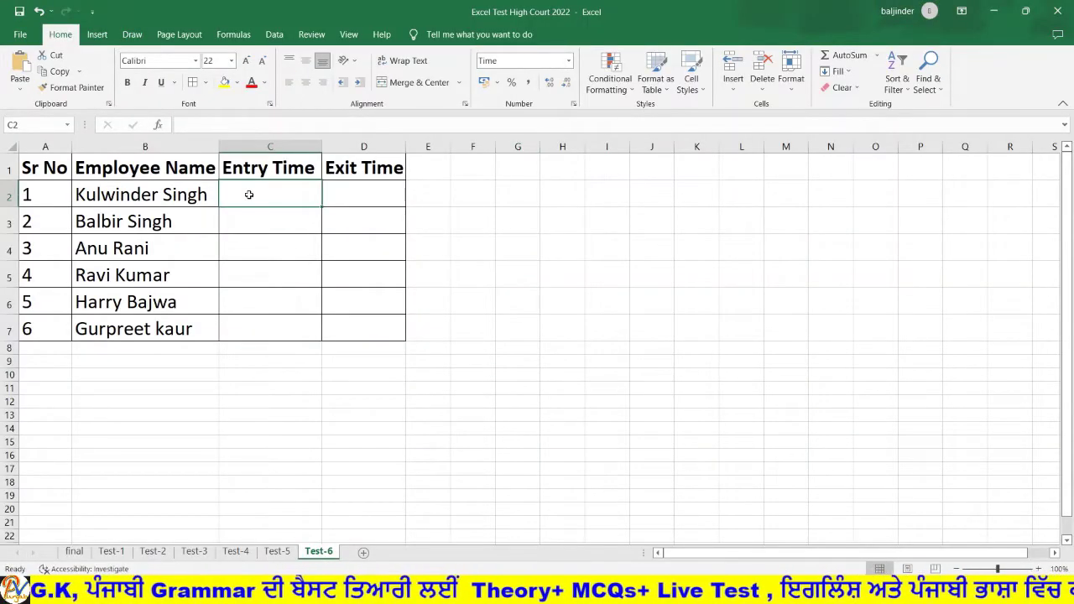
{"action": "type", "text": "9:"}
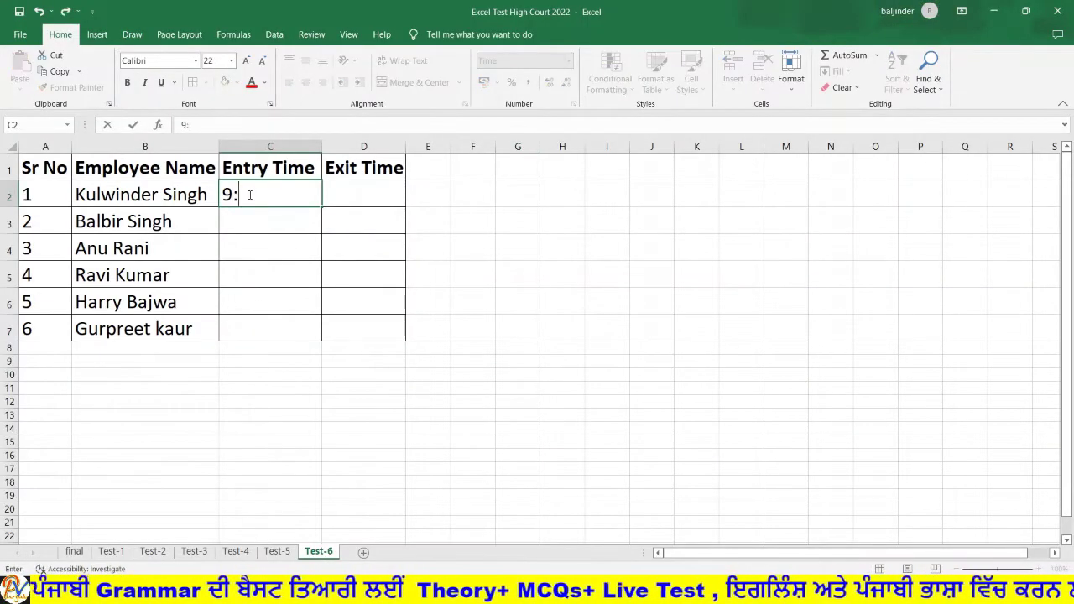
{"action": "type", "text": "00"}
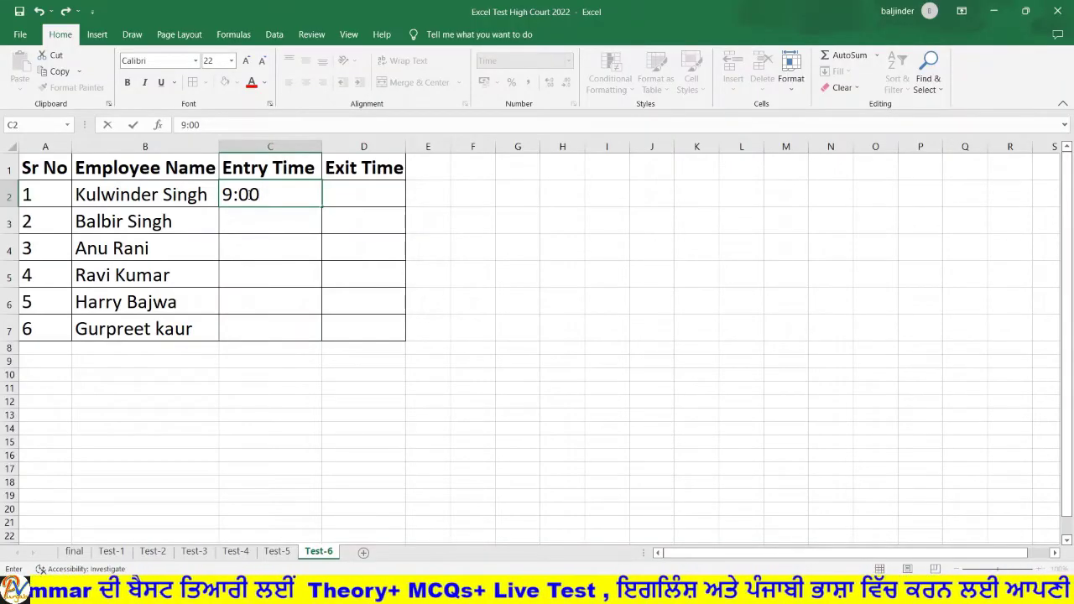
{"action": "type", "text": " am"}
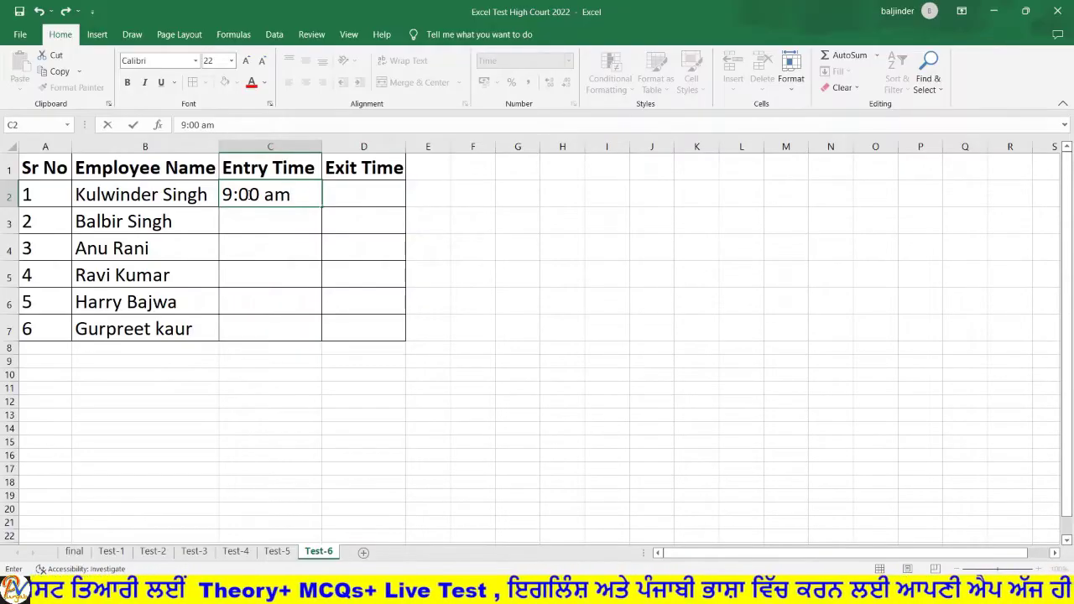
{"action": "key", "text": "Return"}
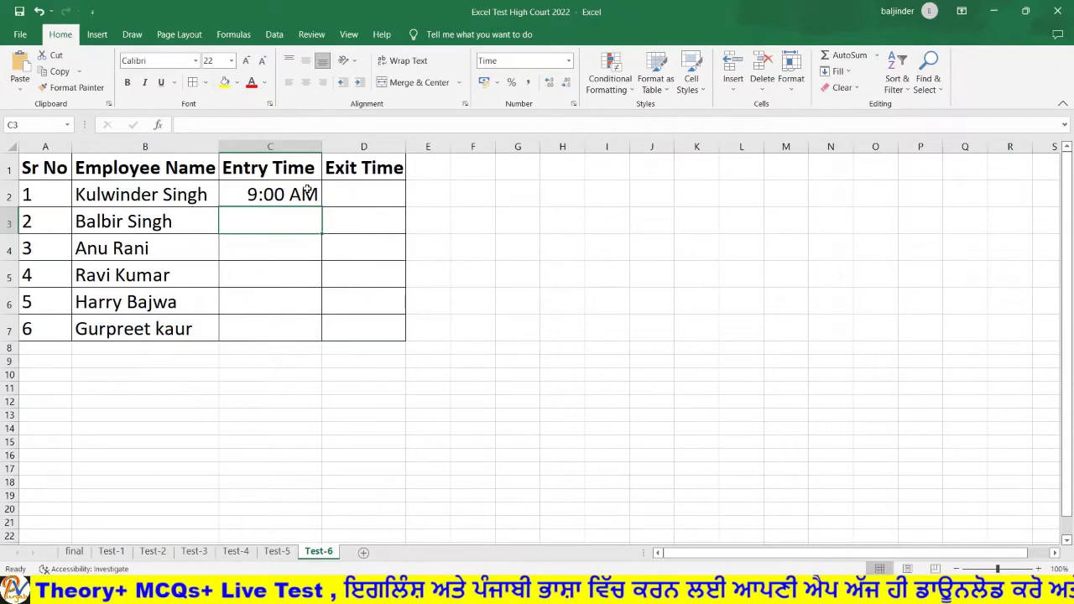
- Enter 2:00 PM as the first employee's Exit Time in D2
{"action": "left_click", "coordinate": [334, 191]}
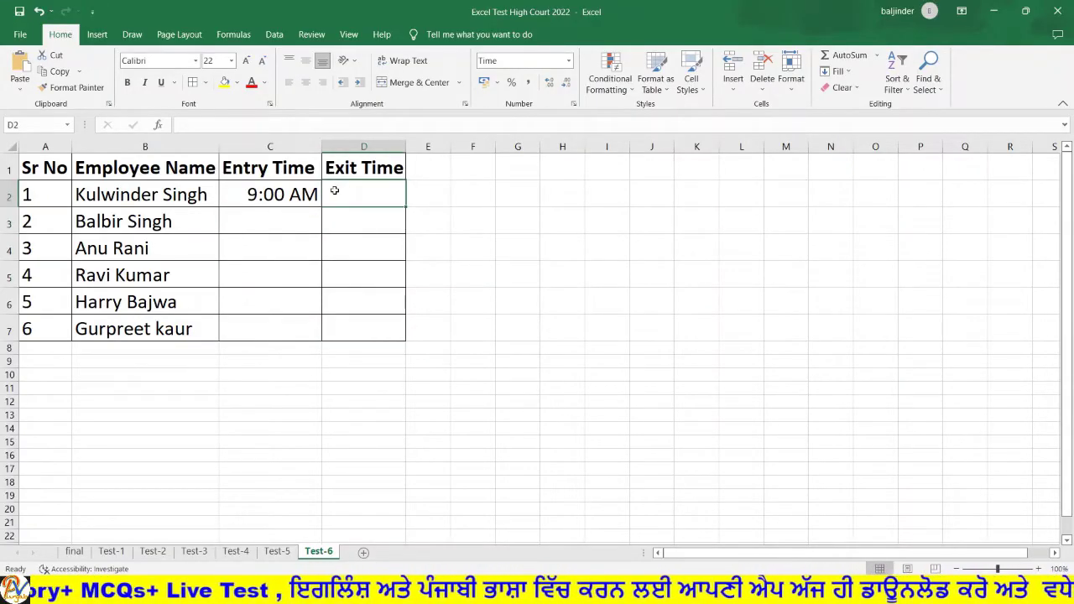
{"action": "type", "text": "2:"}
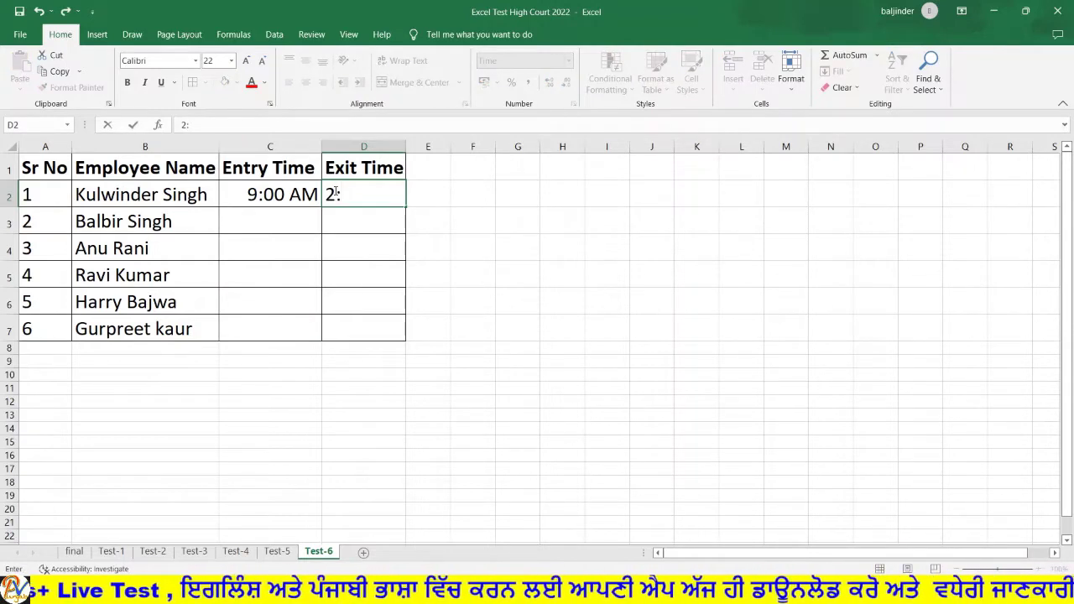
{"action": "type", "text": "00"}
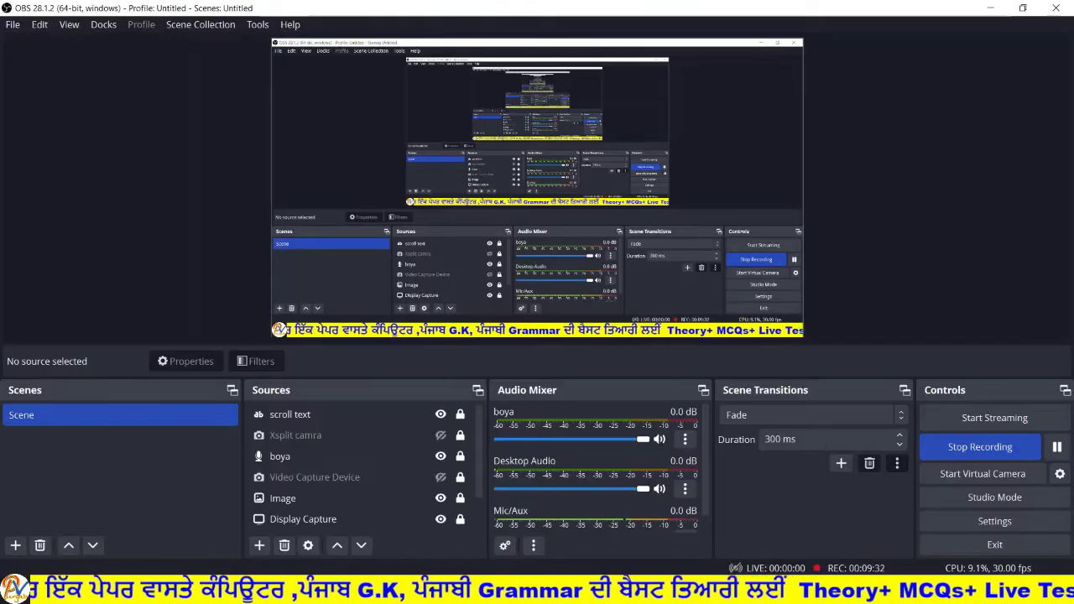
{"action": "left_click", "coordinate": [571, 591]}
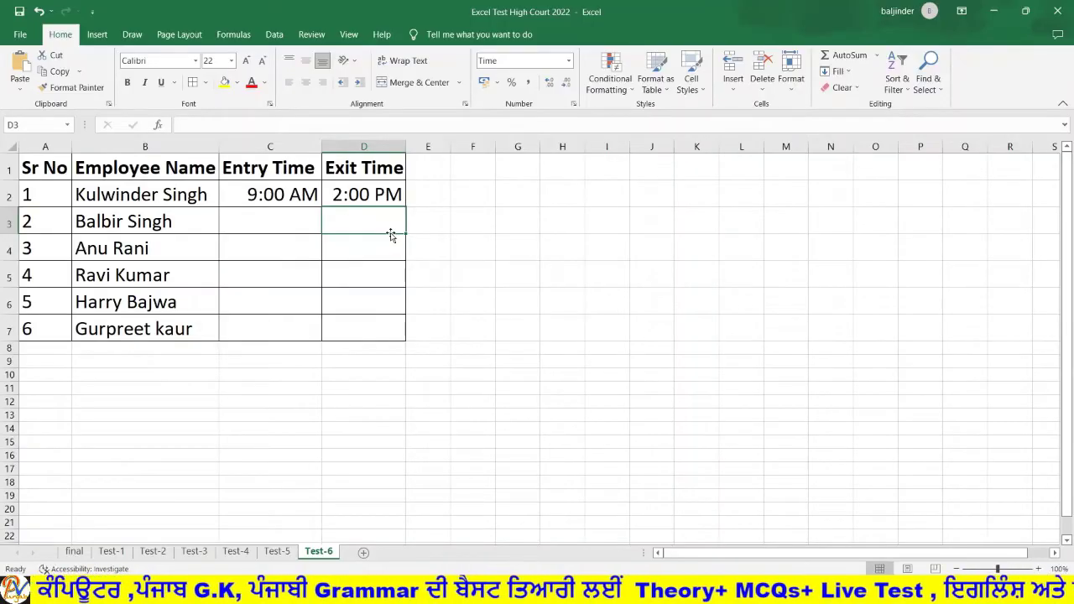
- Check the second row's times on the Test-6 slide in PowerPoint and enter 9:15 am in C3 of the Excel sheet
{"action": "left_click", "coordinate": [307, 227]}
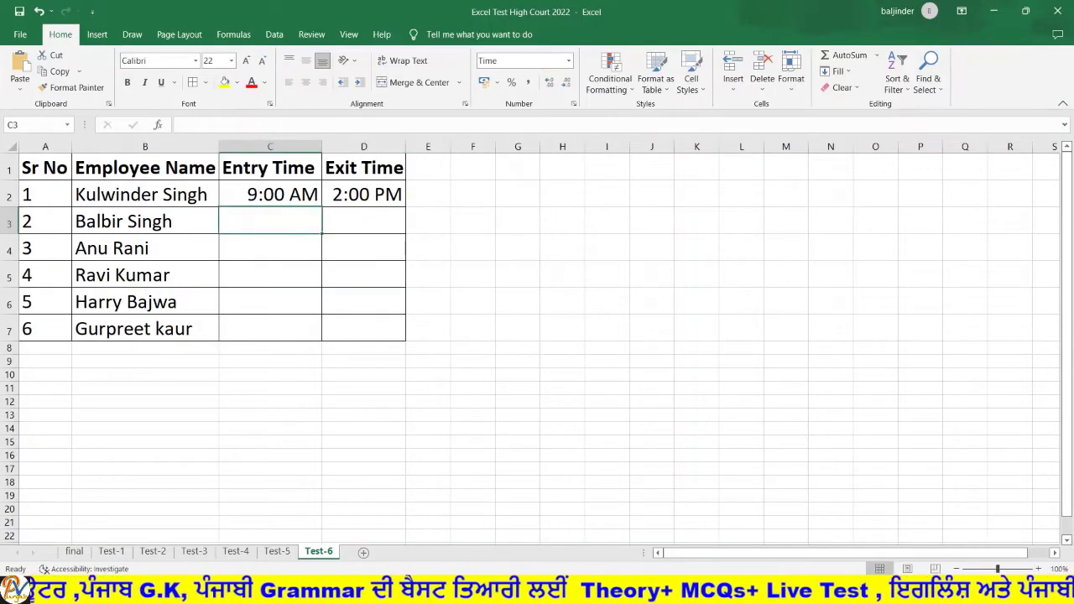
{"action": "key", "text": "alt+Tab"}
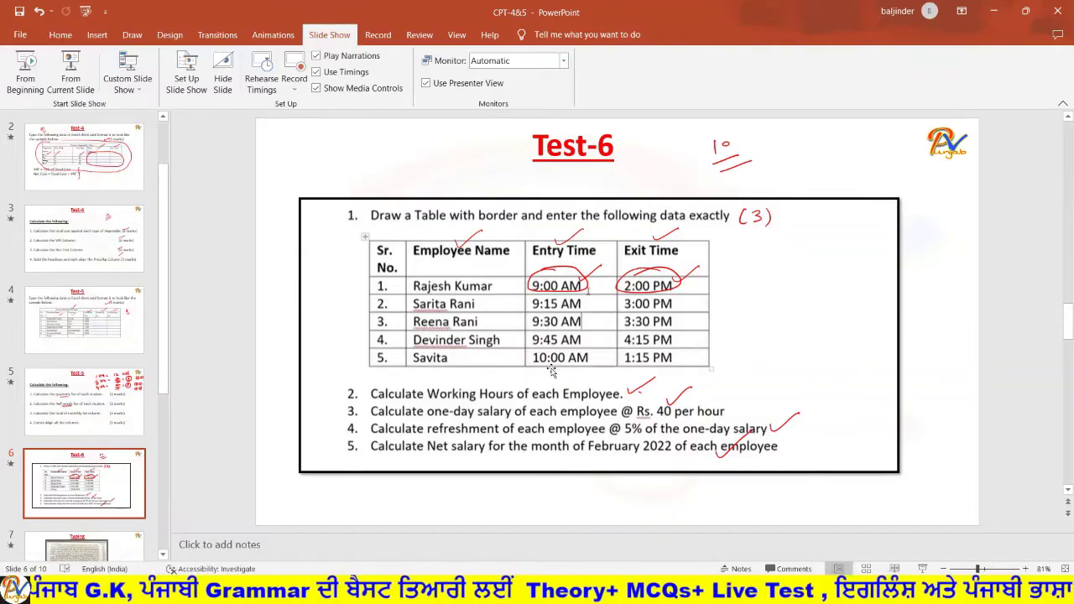
{"action": "key", "text": "alt+Tab"}
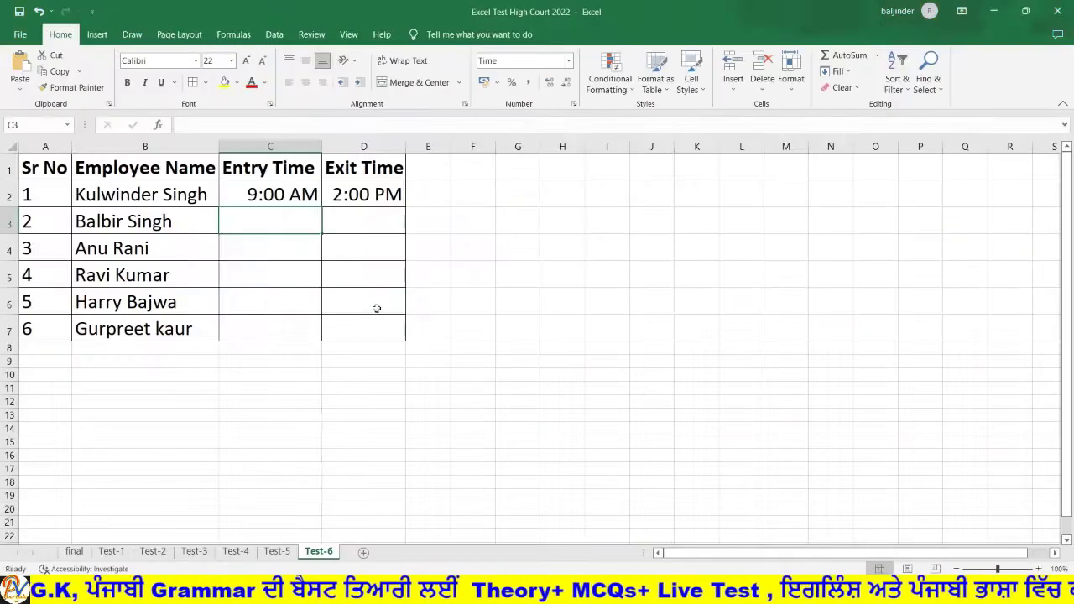
{"action": "type", "text": "9"}
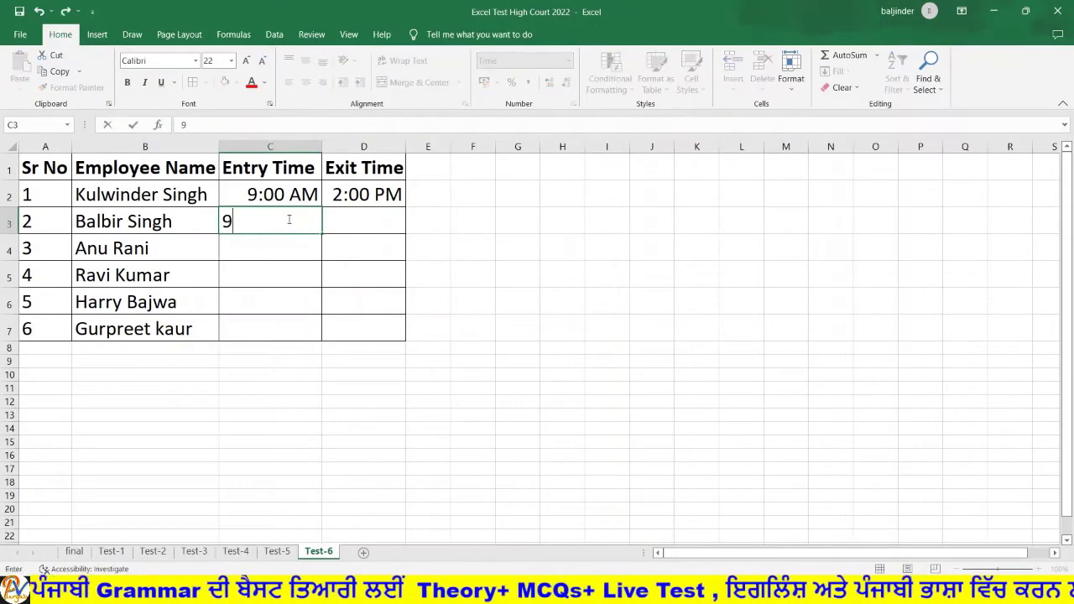
{"action": "type", "text": ":1"}
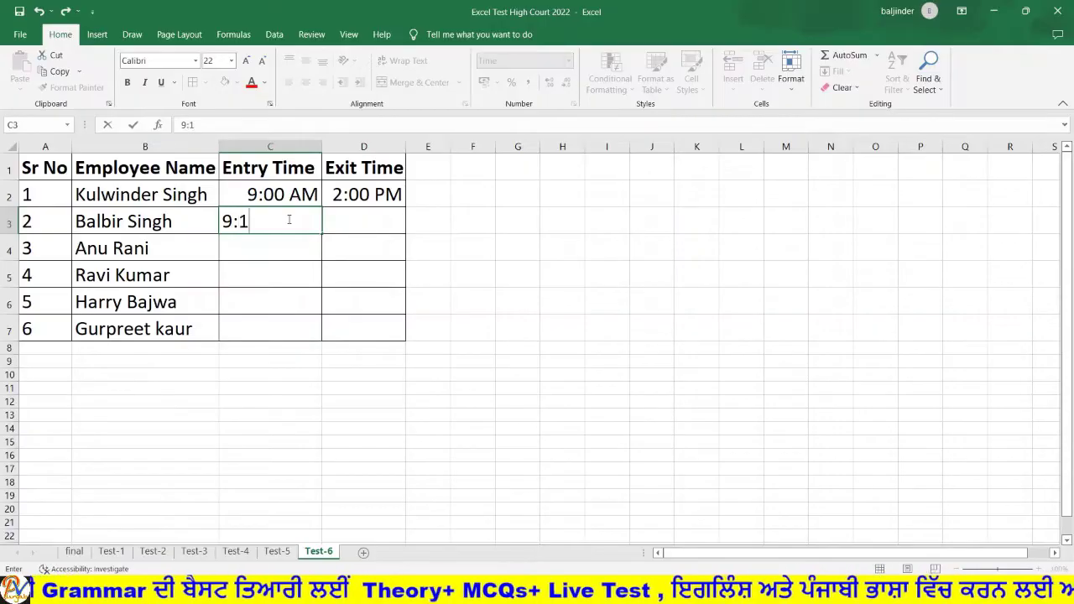
{"action": "type", "text": "5 am"}
{"action": "key", "text": "Return"}
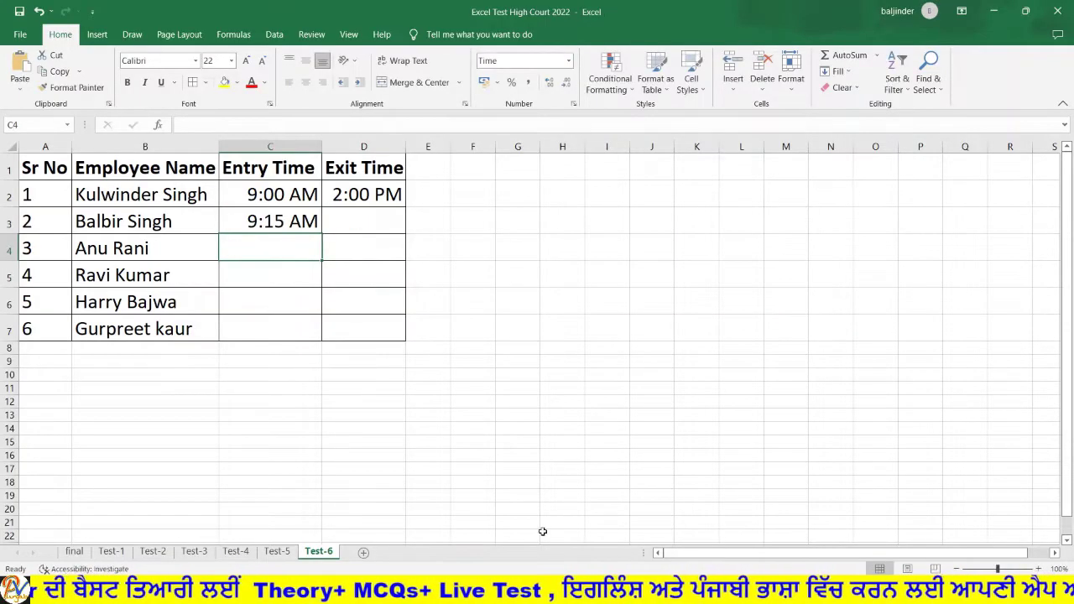
- Enter 3:00 pm as the second employee's Exit Time in D3
{"action": "left_click", "coordinate": [358, 225]}
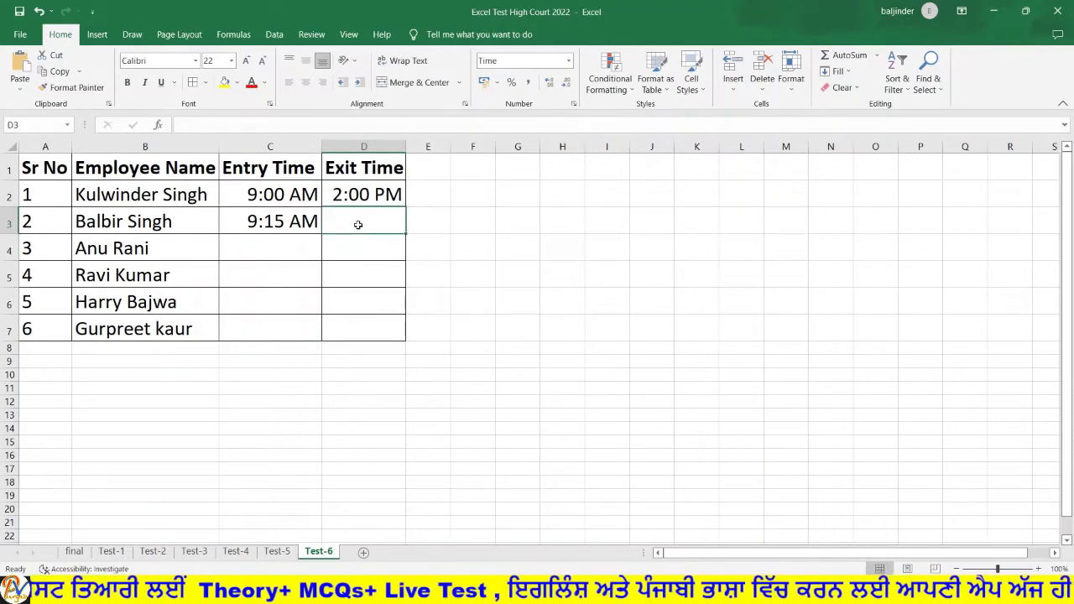
{"action": "type", "text": "3:"}
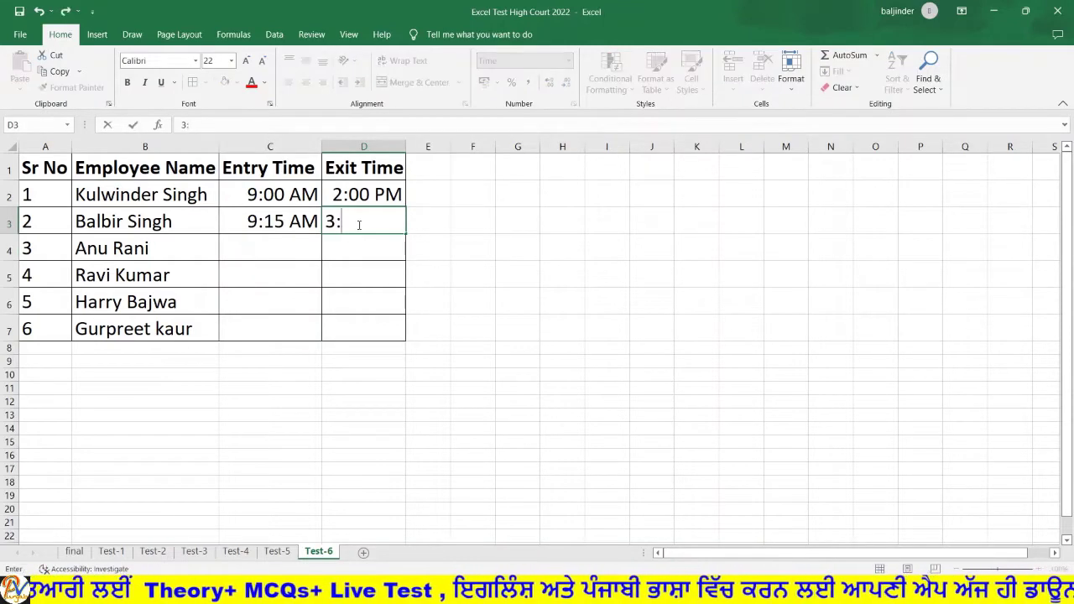
{"action": "type", "text": "00 pm"}
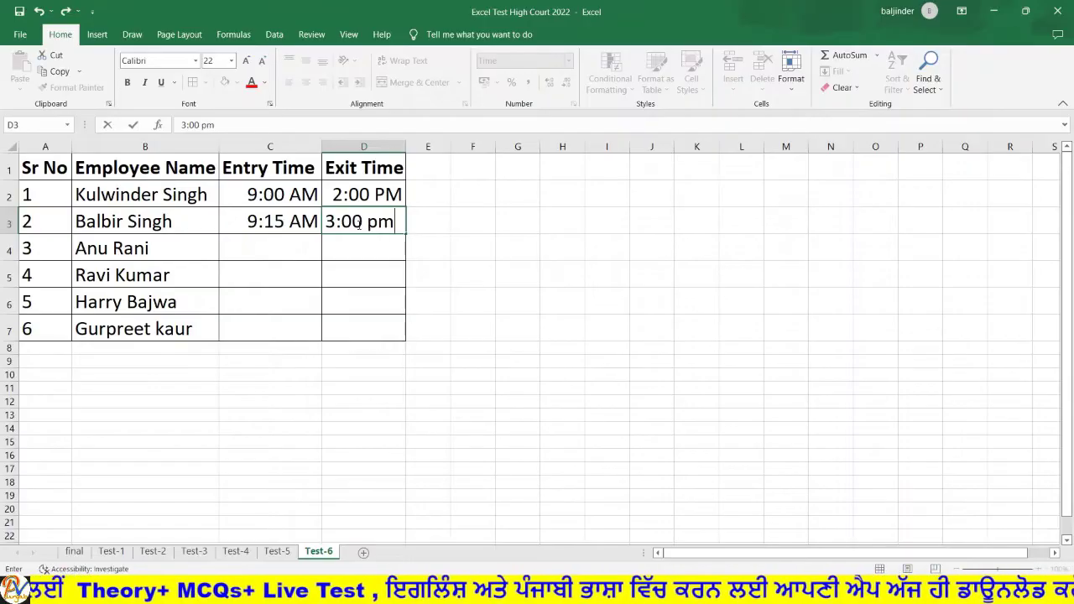
{"action": "key", "text": "Return"}
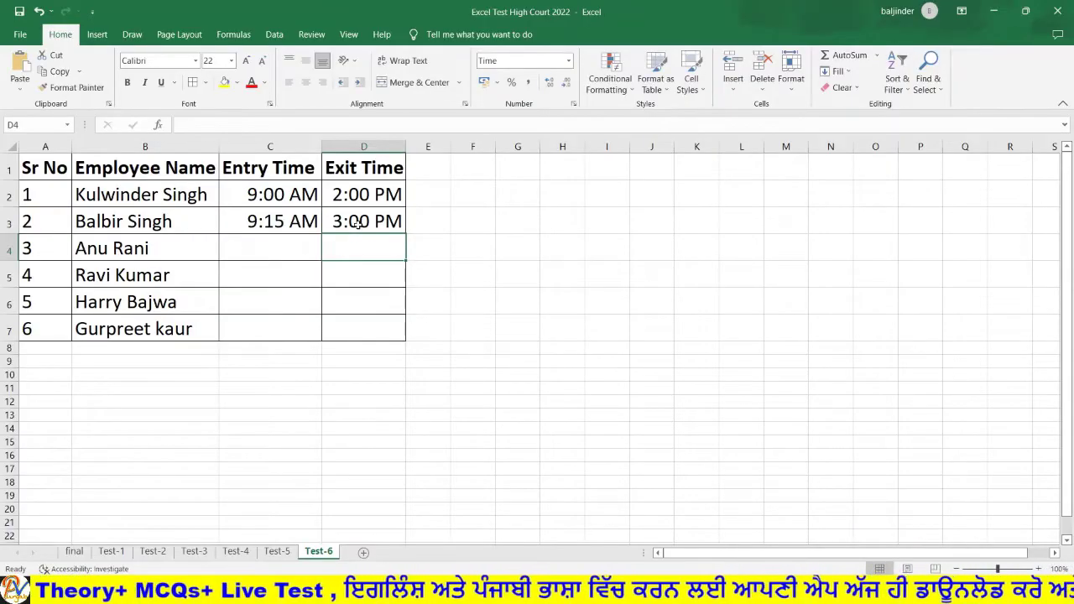
- Check the third row's times on the Test-6 slide in PowerPoint and enter 9:30 am in C4 of the Excel sheet
{"action": "key", "text": "alt+Tab"}
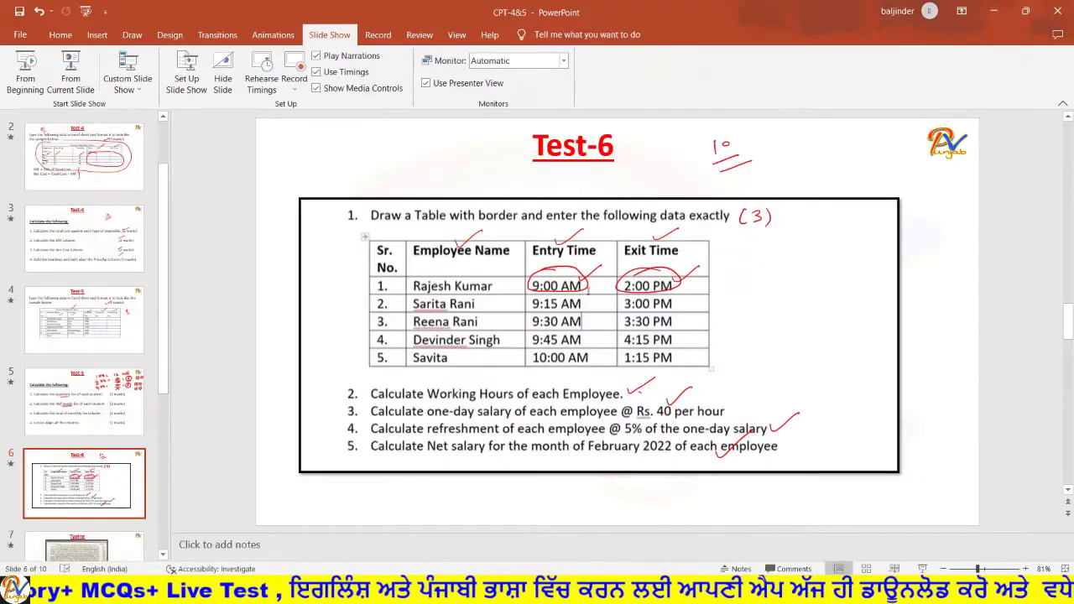
{"action": "key", "text": "alt+Tab"}
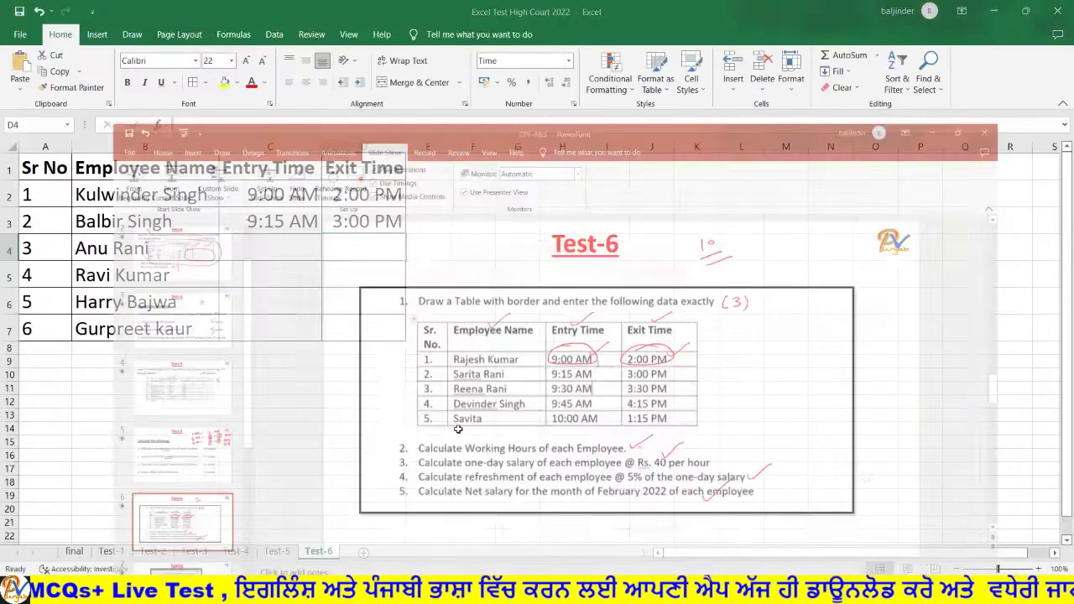
{"action": "left_click", "coordinate": [275, 239]}
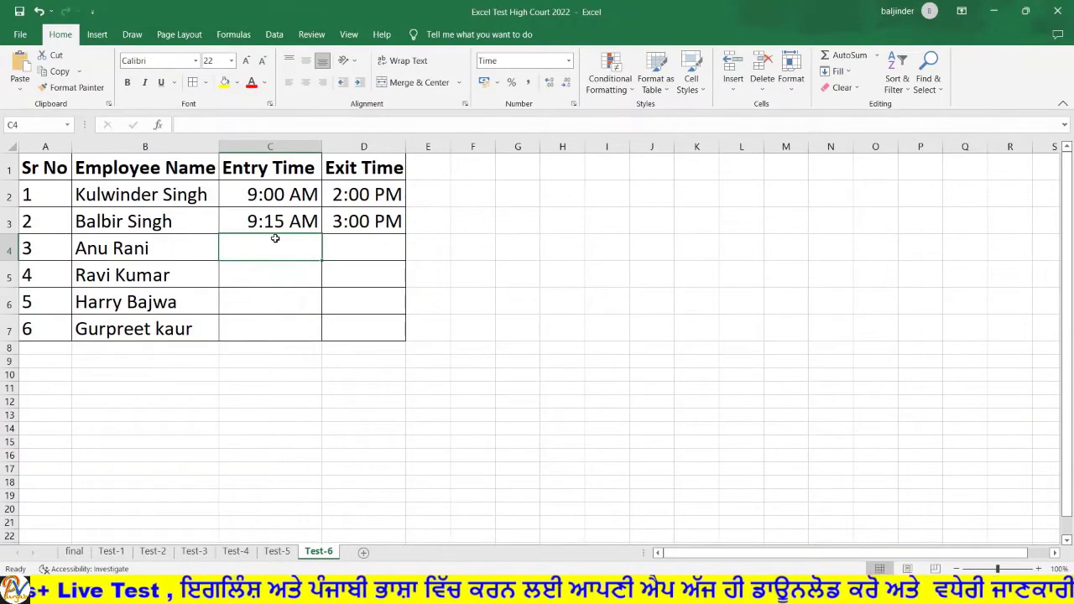
{"action": "type", "text": "9:"}
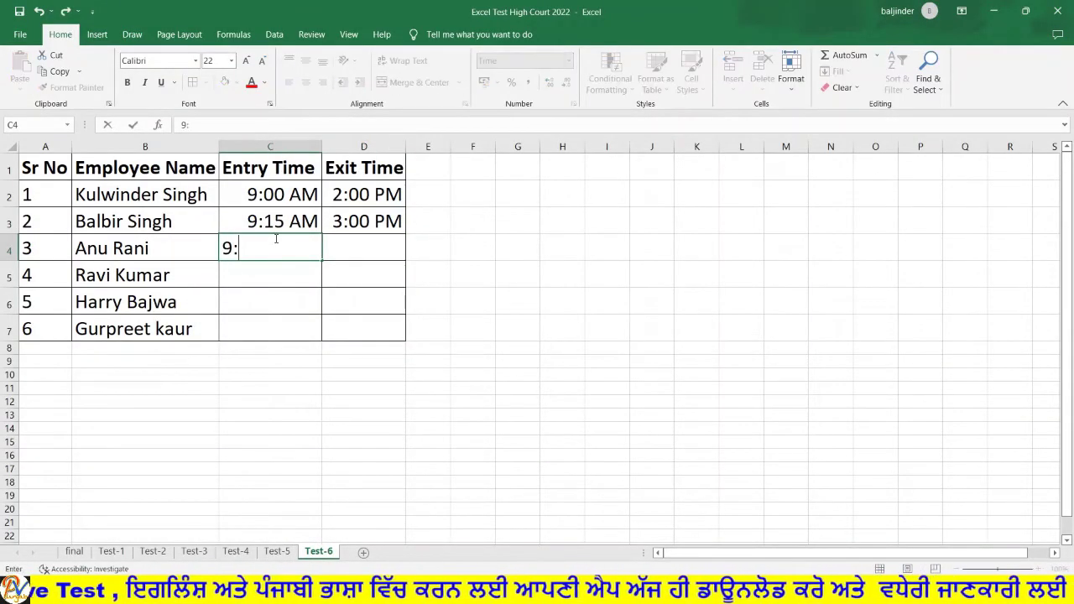
{"action": "type", "text": "30"}
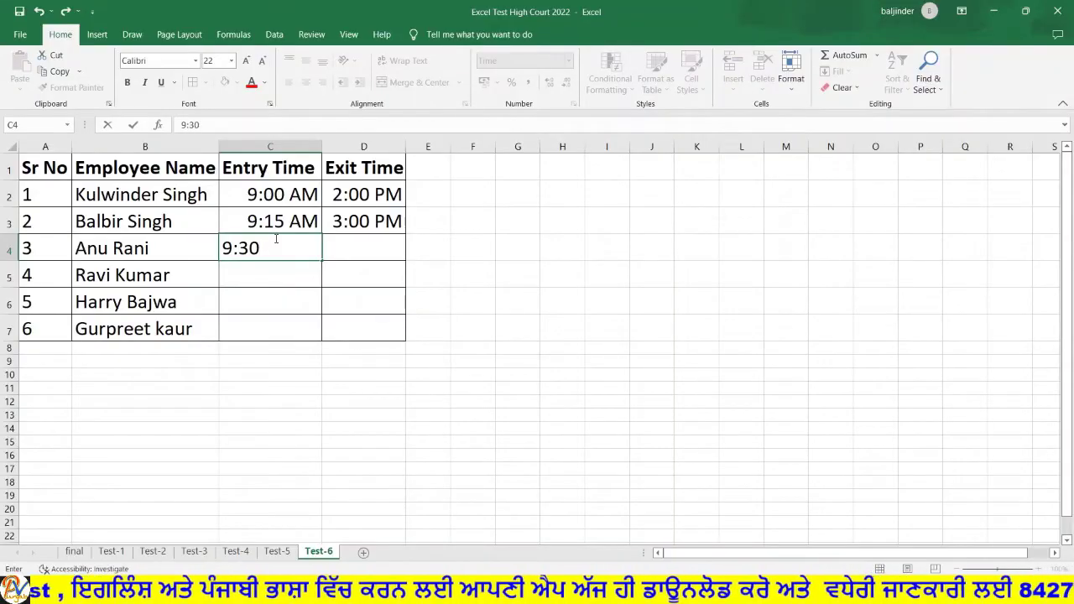
{"action": "type", "text": " am"}
{"action": "key", "text": "Return"}
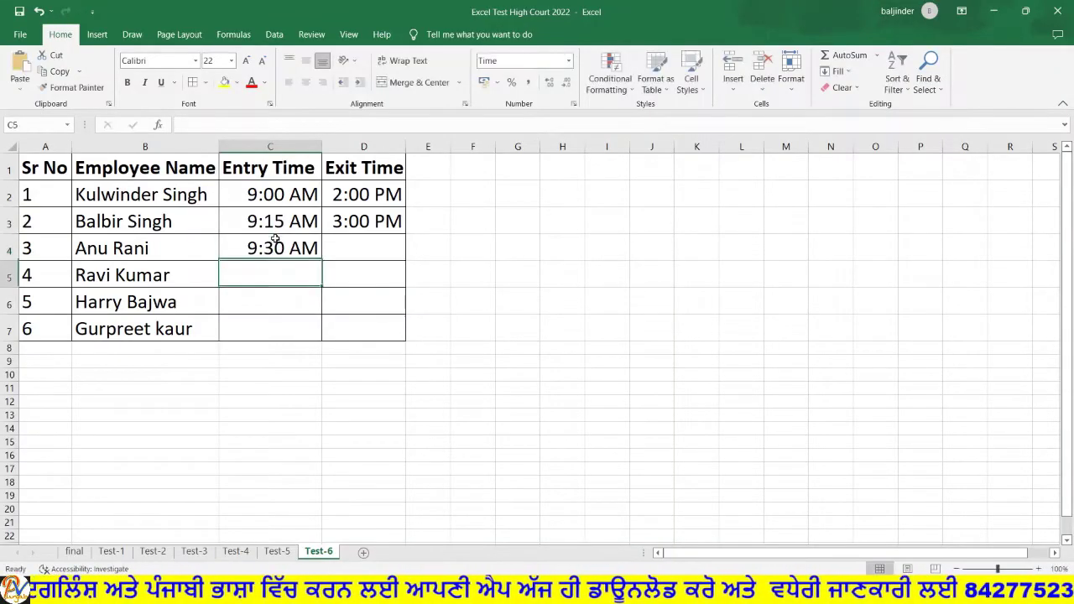
- Enter 3:30 pm as the third employee's Exit Time in D4
{"action": "left_click", "coordinate": [342, 253]}
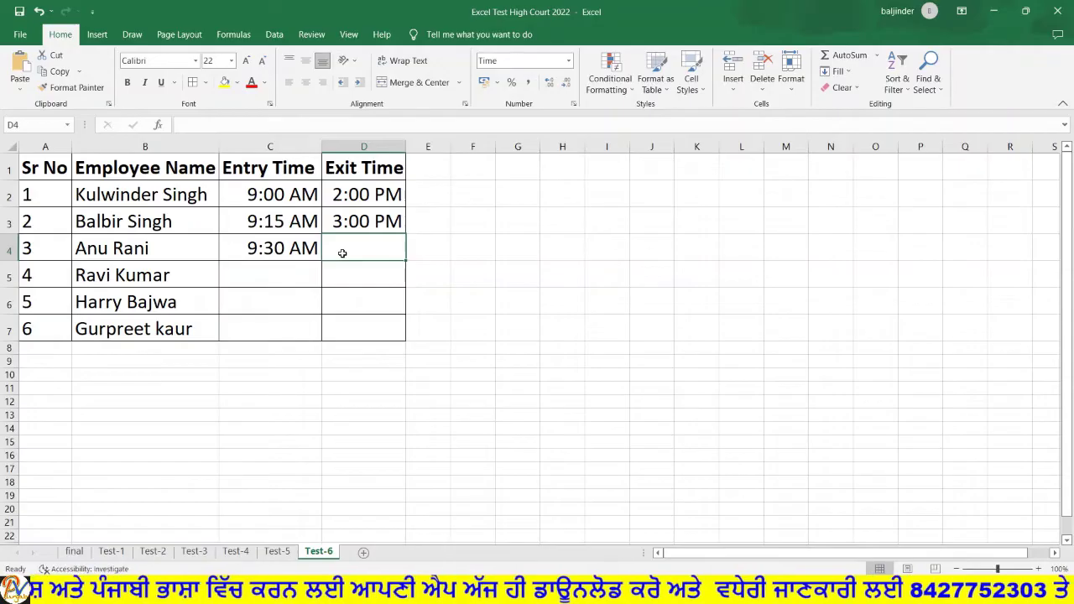
{"action": "type", "text": "3:00"}
{"action": "key", "text": "BackSpace"}
{"action": "key", "text": "BackSpace"}
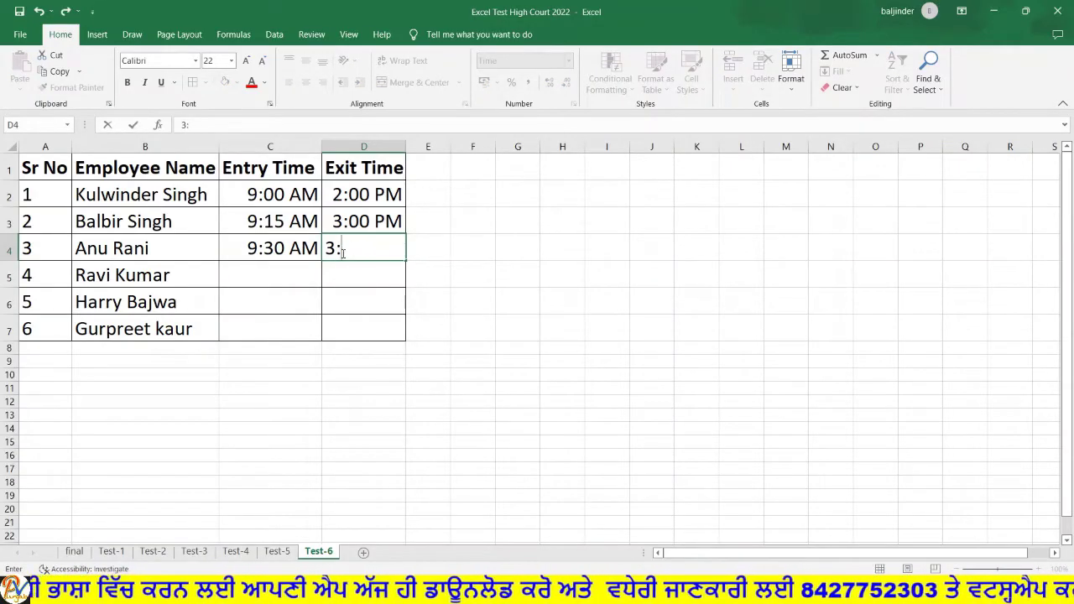
{"action": "type", "text": "30"}
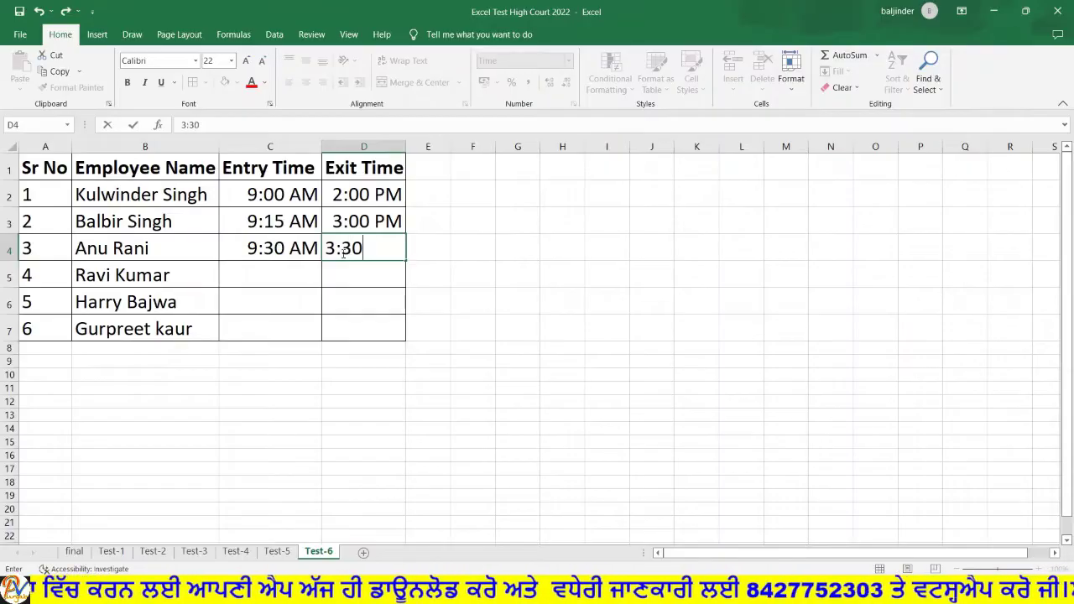
{"action": "type", "text": " pm"}
{"action": "key", "text": "Return"}
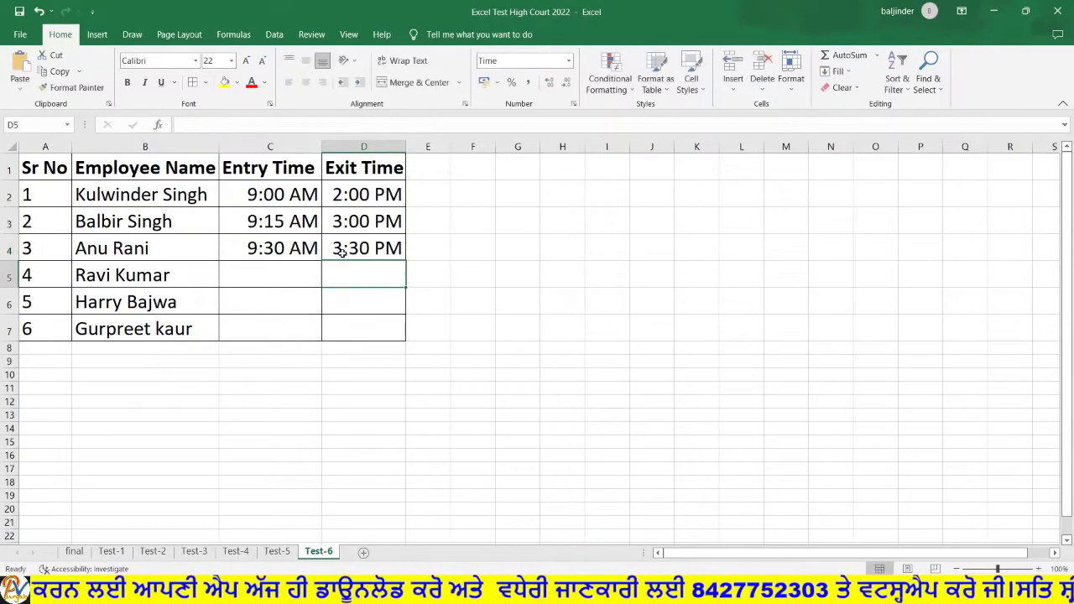
- Check the fourth row's times on the Test-6 slide in PowerPoint and enter 9:45 am in C5 of the Excel sheet
{"action": "key", "text": "alt+Tab"}
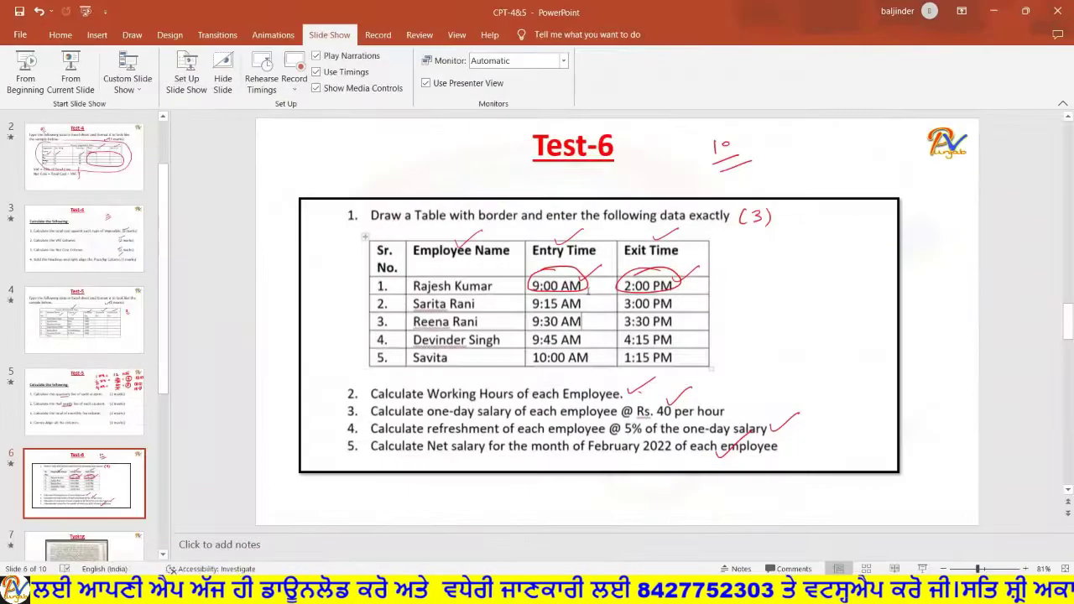
{"action": "key", "text": "alt+Tab"}
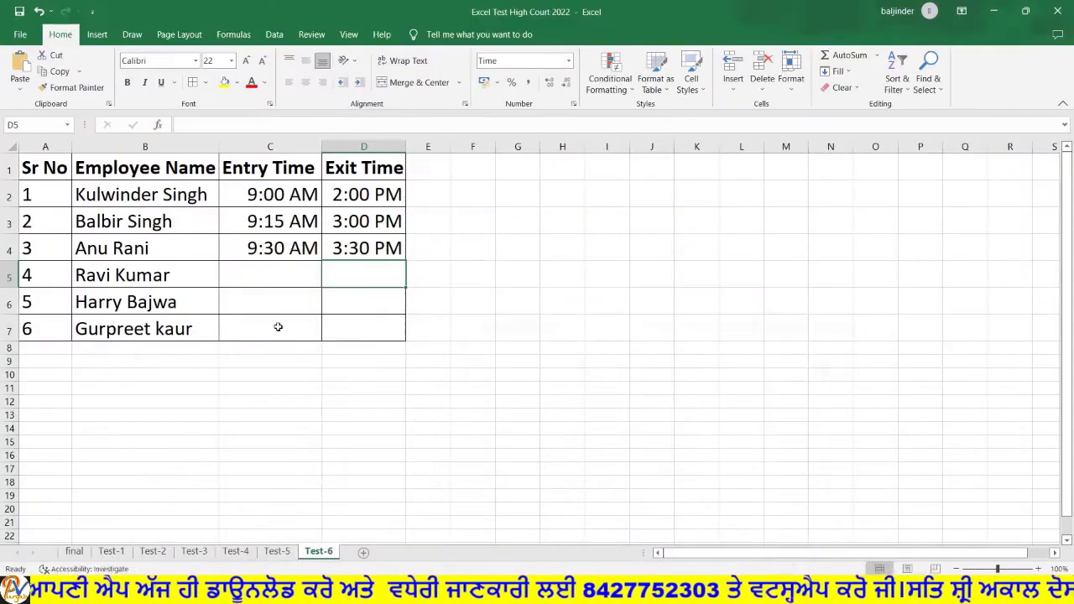
{"action": "left_click", "coordinate": [256, 276]}
{"action": "type", "text": "9:45 am"}
{"action": "key", "text": "Return"}
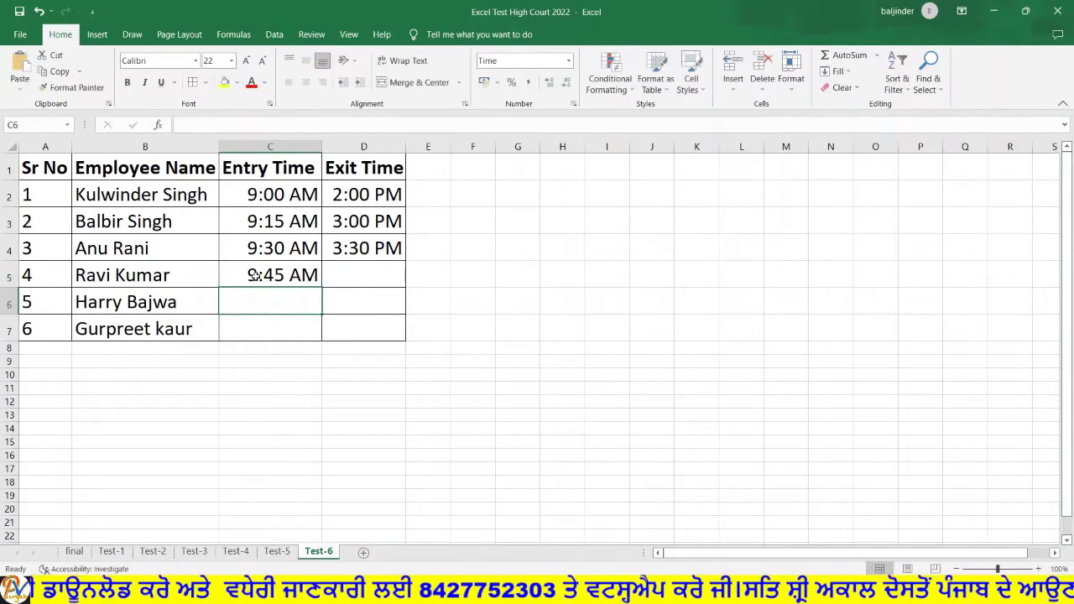
- Enter 4:15 pm as the fourth employee's Exit Time in D5
{"action": "left_click", "coordinate": [356, 273]}
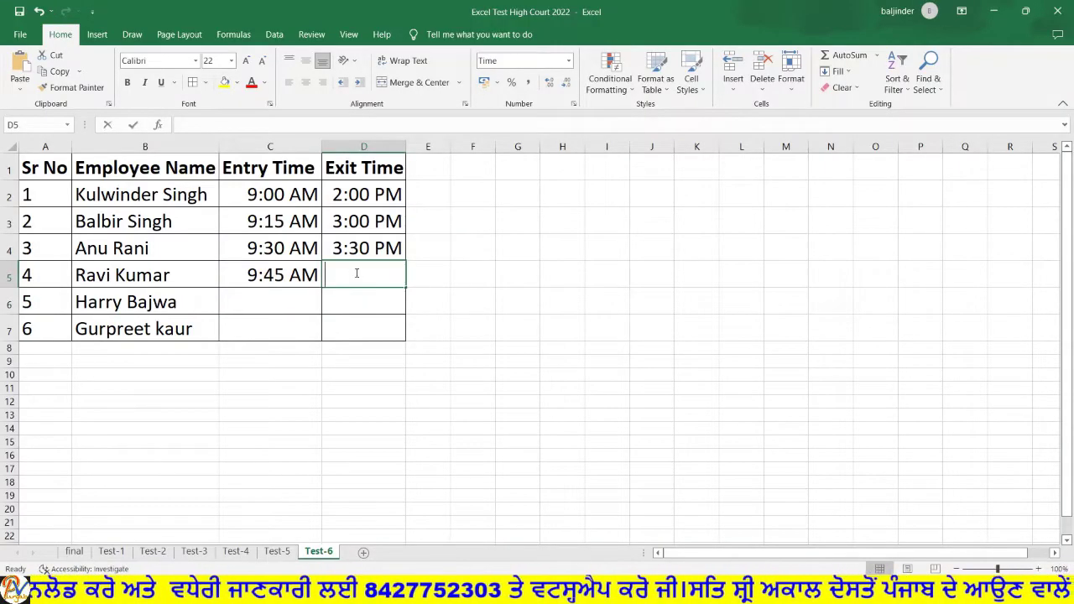
{"action": "type", "text": "4:15 "}
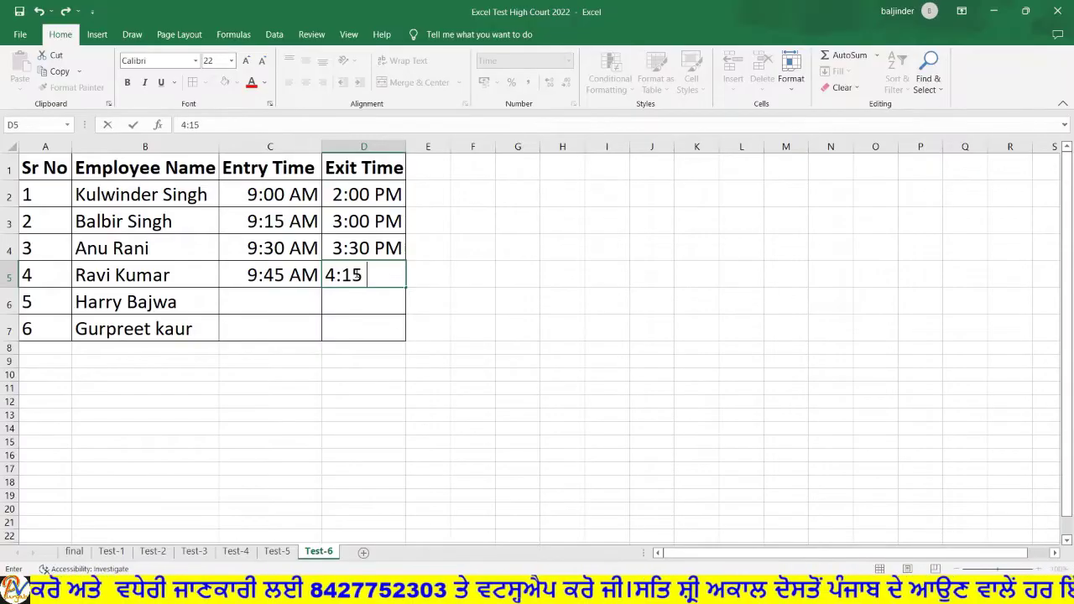
{"action": "type", "text": "pm"}
{"action": "key", "text": "Return"}
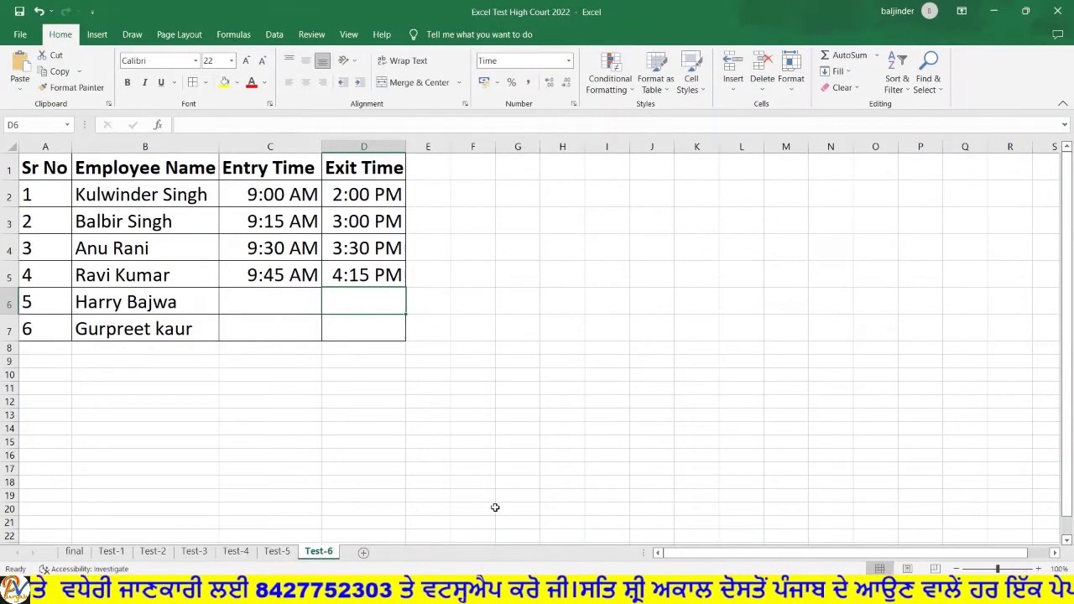
- Compare the employee rows and fifth row's times on the Test-6 slide in PowerPoint with the rows of the Excel sheet
{"action": "key", "text": "alt+Tab"}
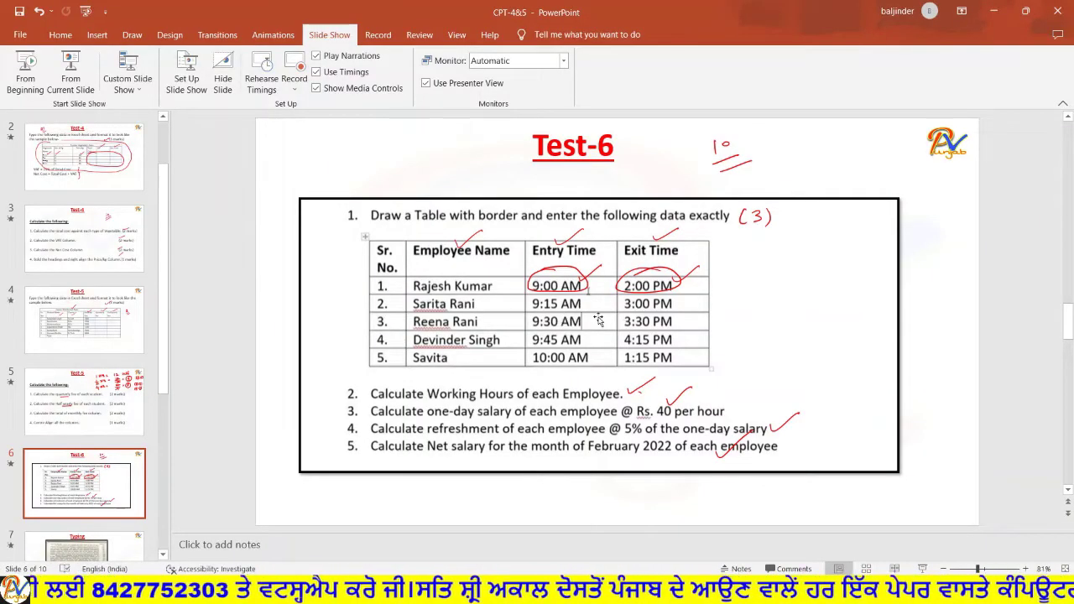
{"action": "key", "text": "alt+Tab"}
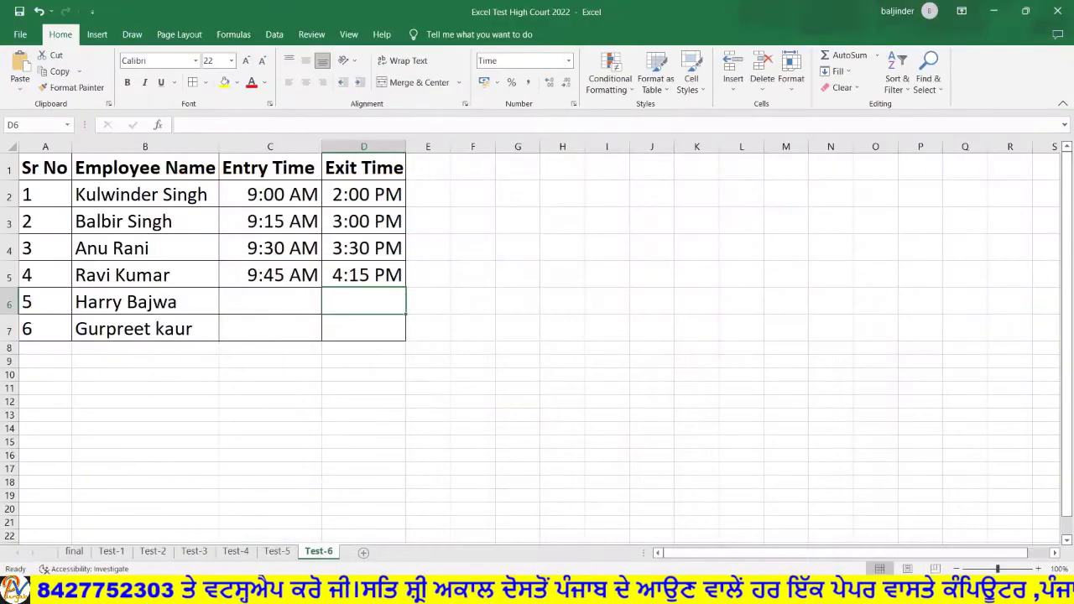
{"action": "key", "text": "alt+Tab"}
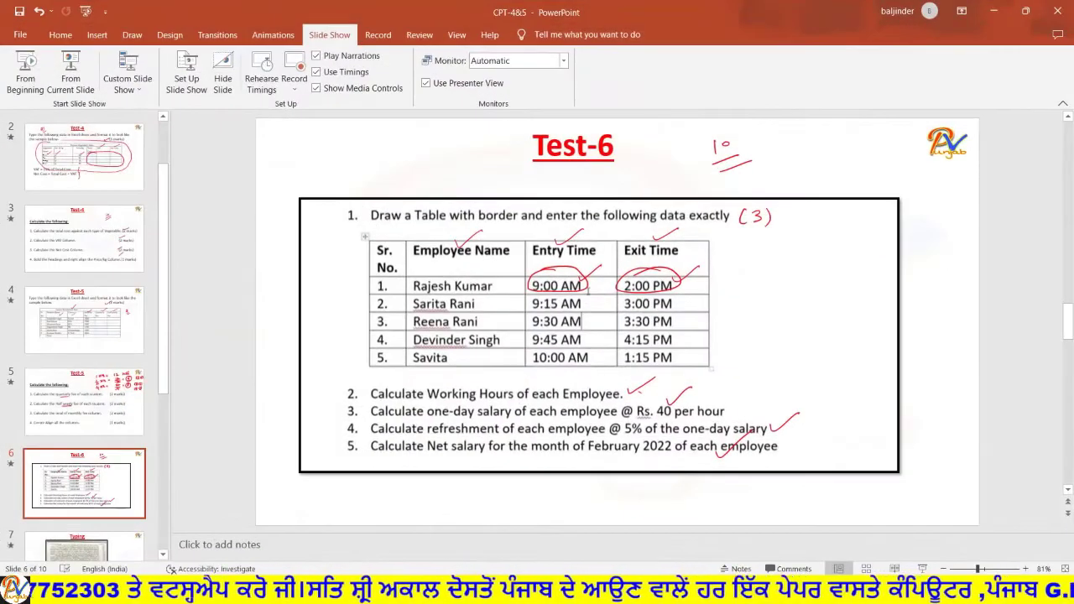
{"action": "key", "text": "alt+Tab"}
{"action": "key", "text": "alt+Tab"}
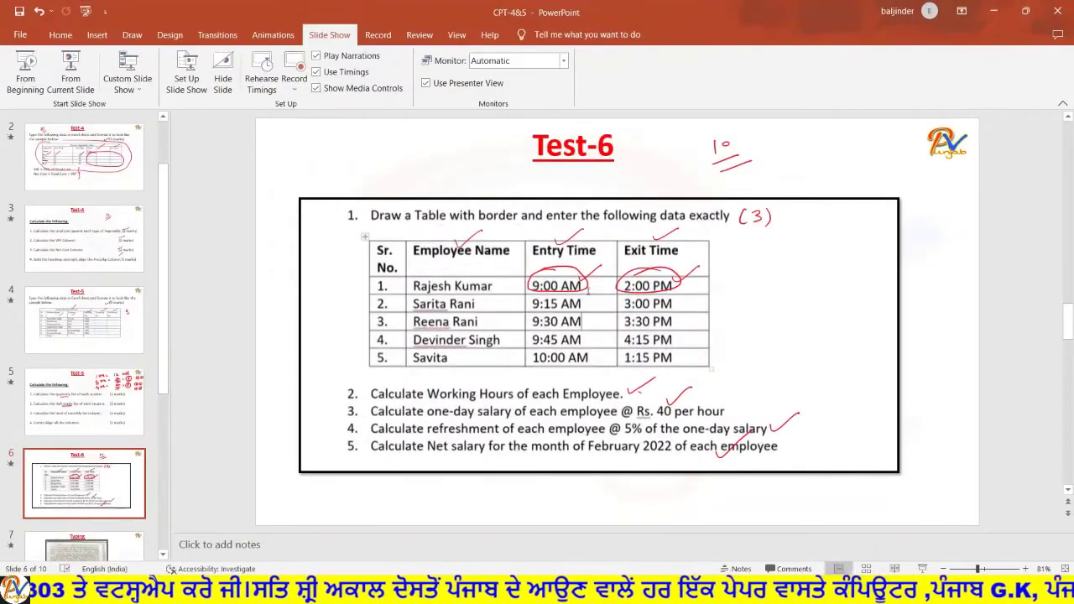
{"action": "key", "text": "alt+Tab"}
{"action": "key", "text": "alt+Tab"}
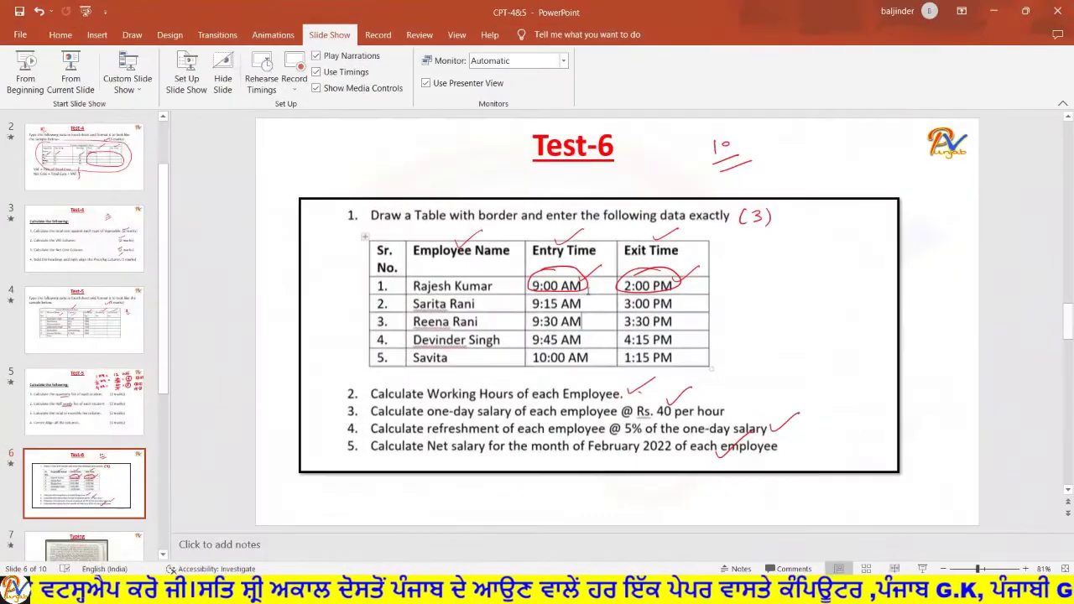
{"action": "key", "text": "alt+Tab"}
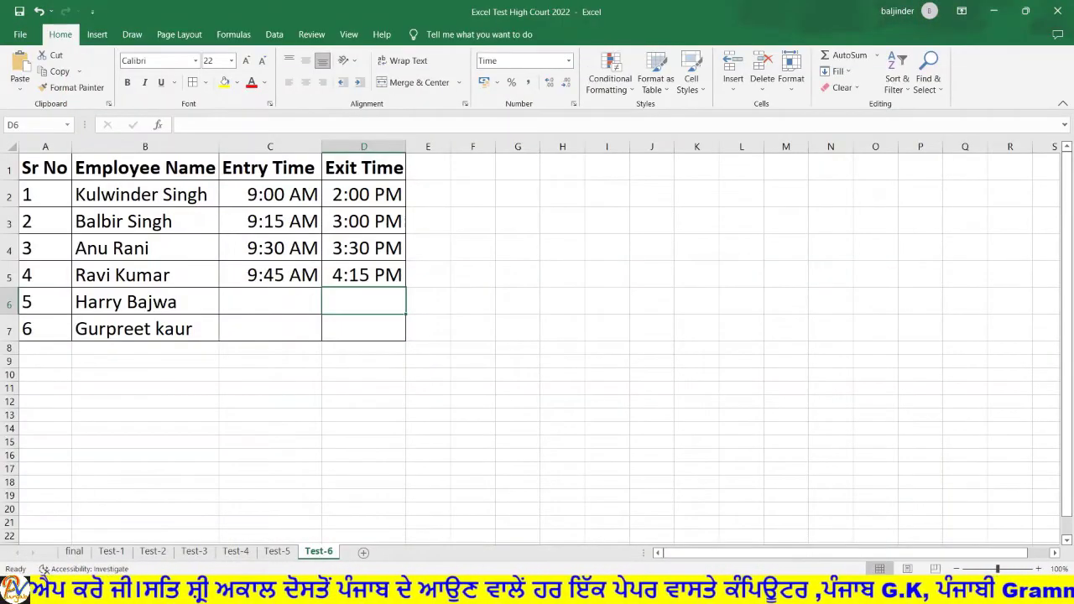
{"action": "key", "text": "alt+Tab"}
{"action": "key", "text": "alt+Tab"}
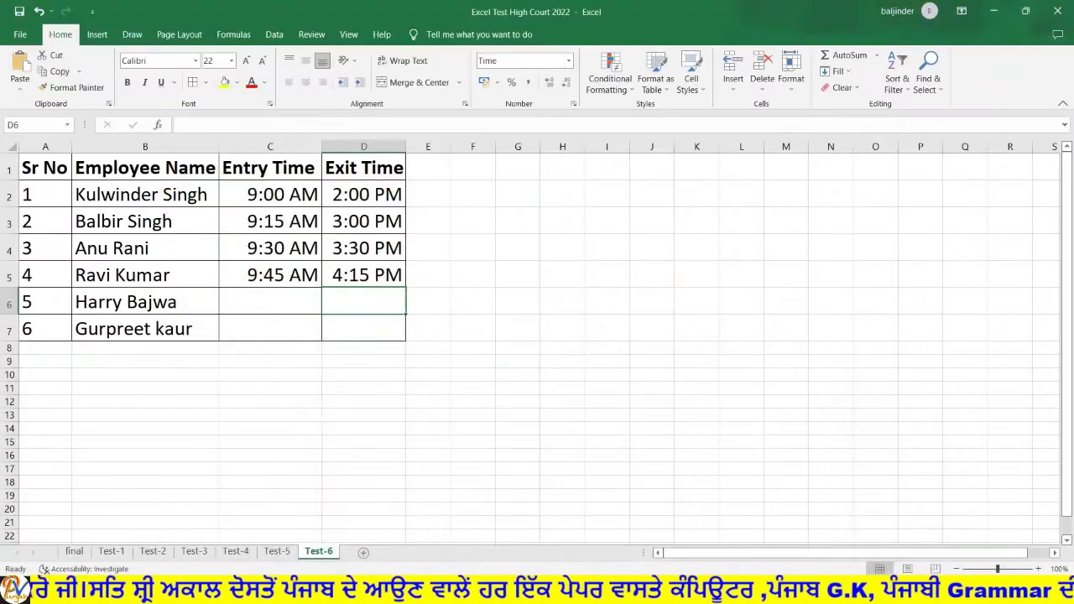
- Delete row 7, which holds the sixth employee, from the Test-6 sheet
{"action": "left_click", "coordinate": [10, 331]}
{"action": "right_click", "coordinate": [10, 331]}
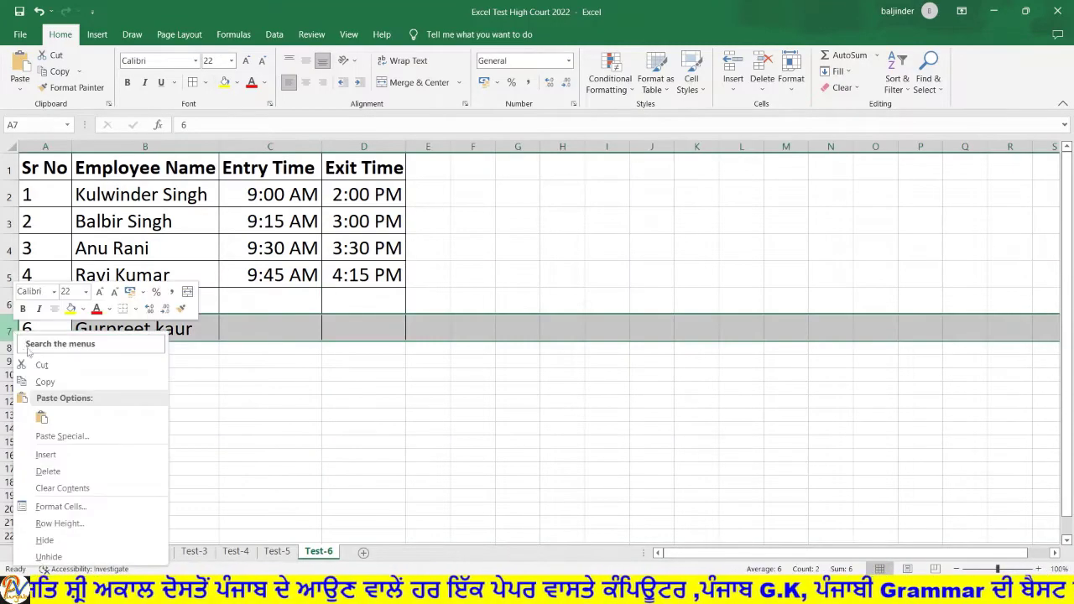
{"action": "left_click", "coordinate": [49, 470]}
- Enter 10:00 am as the fifth employee's Entry Time in C6
{"action": "left_click", "coordinate": [249, 294]}
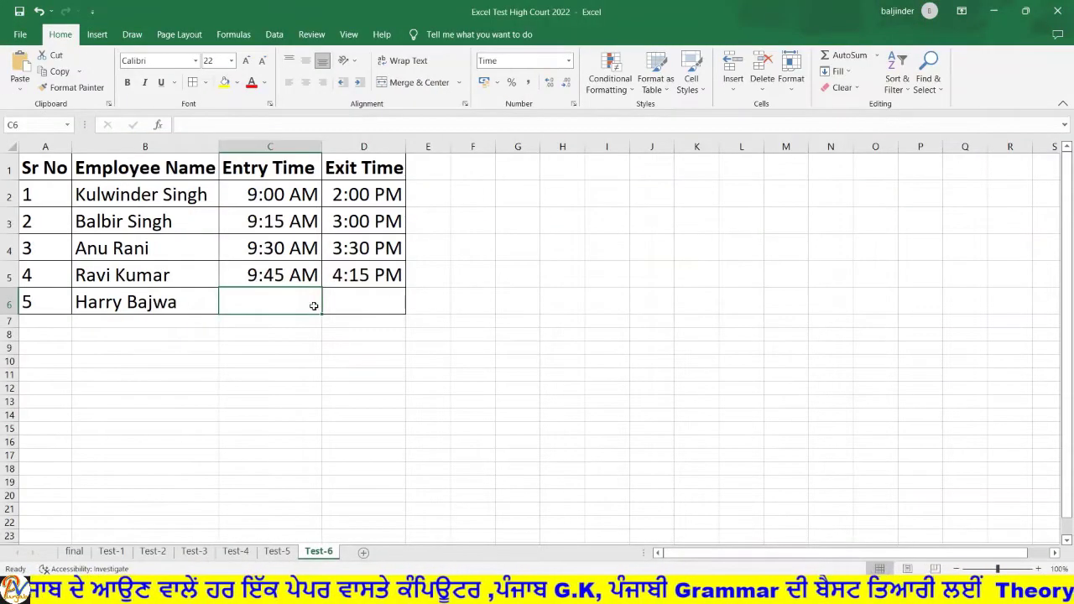
{"action": "type", "text": "10"}
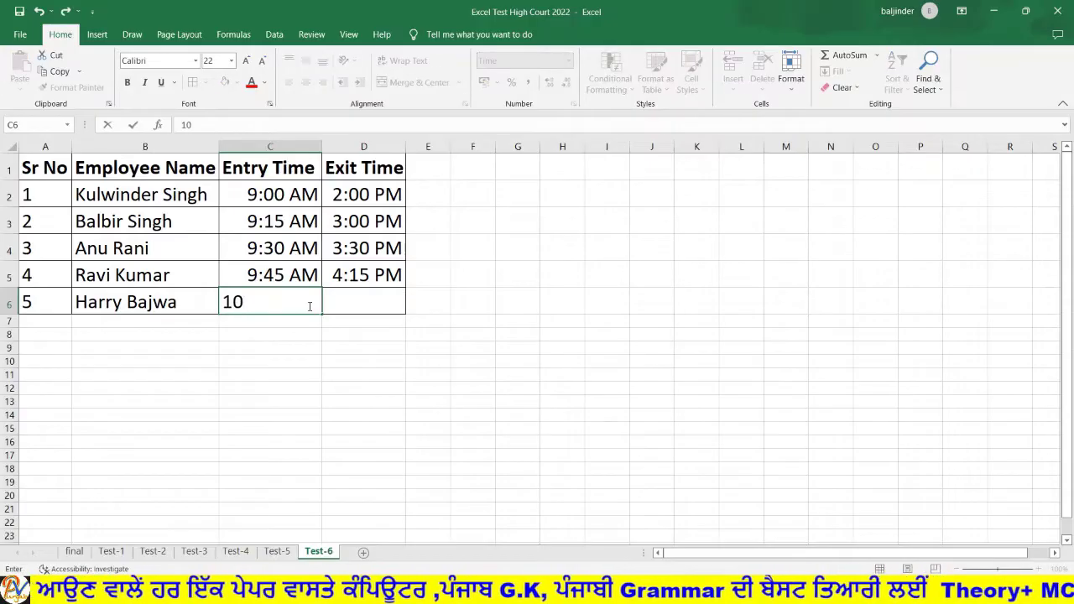
{"action": "type", "text": ":00 am"}
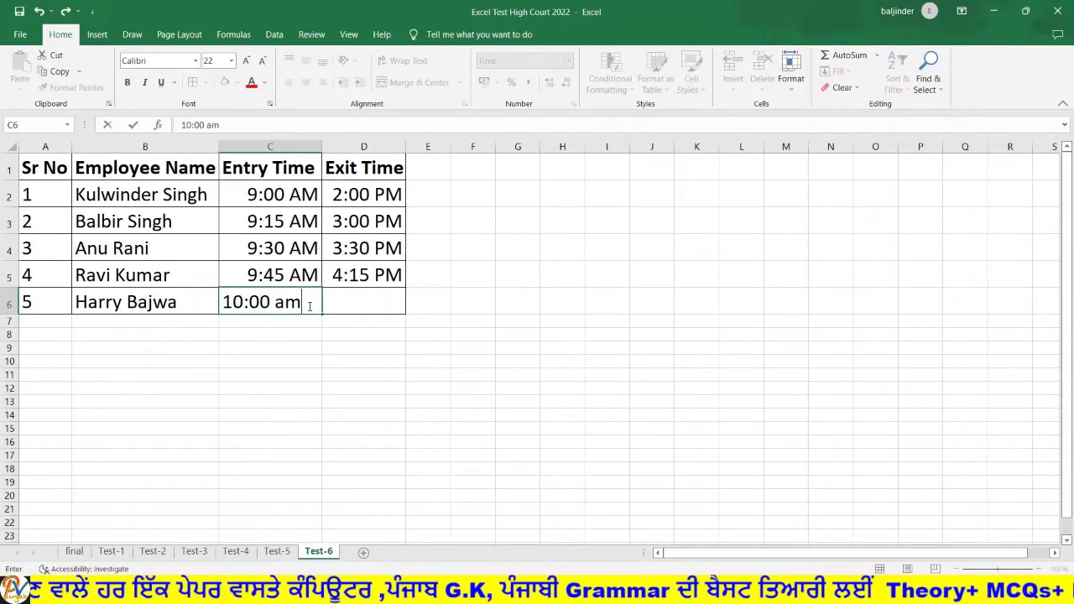
{"action": "key", "text": "Return"}
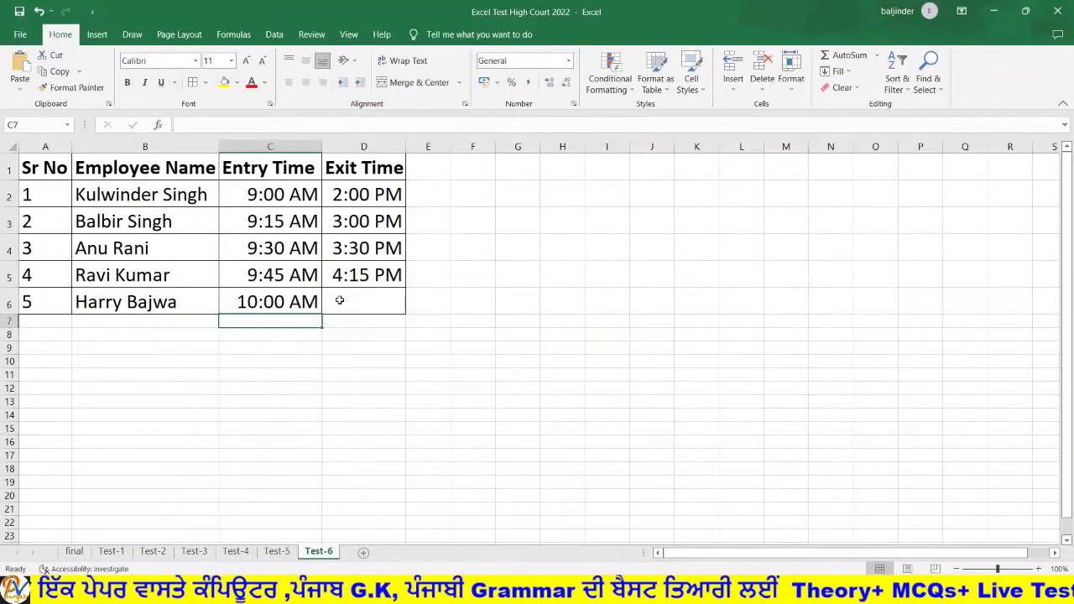
- Enter 1:15 pm as the fifth employee's Exit Time in D6
{"action": "left_click", "coordinate": [340, 300]}
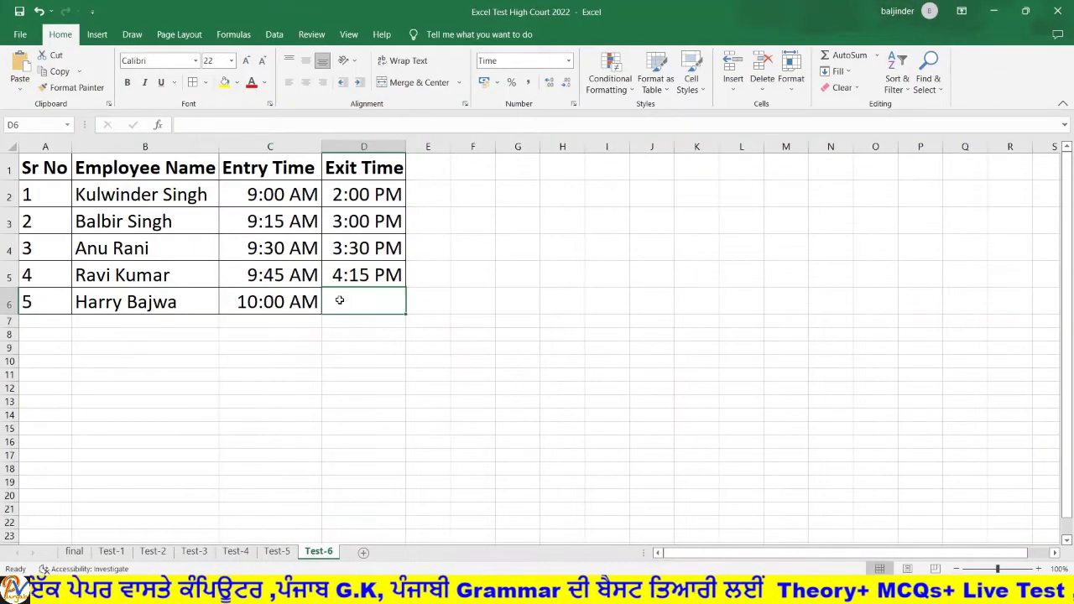
{"action": "type", "text": "1:1"}
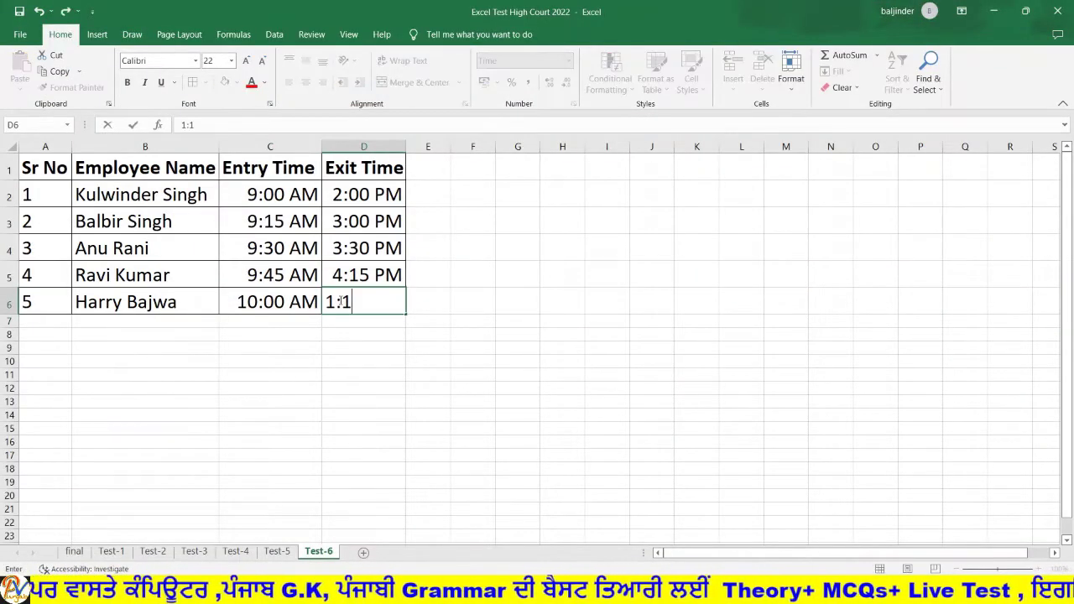
{"action": "type", "text": "5 pm"}
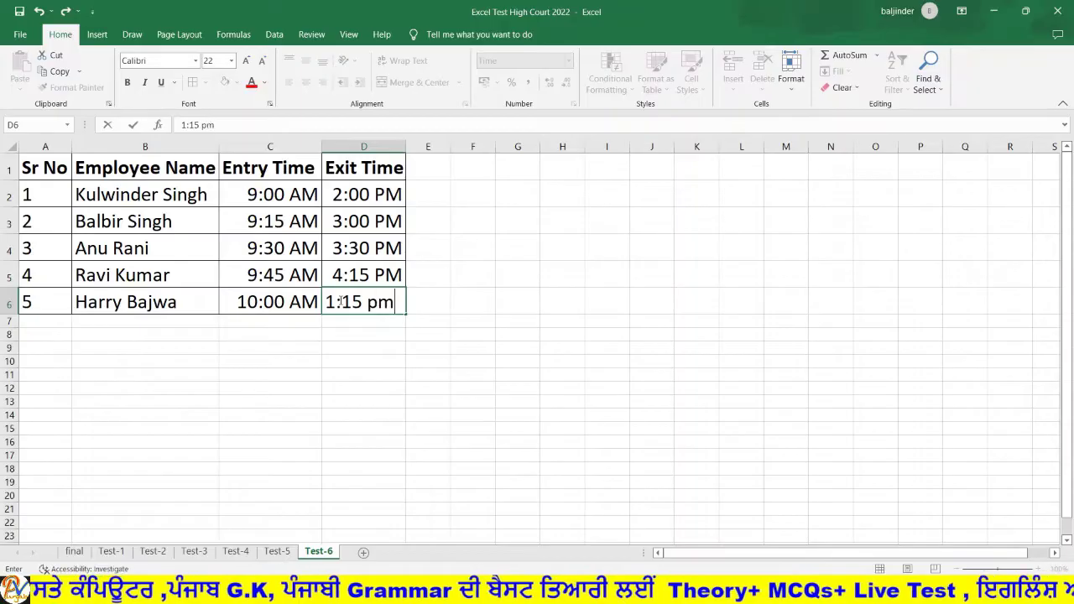
{"action": "key", "text": "Return"}
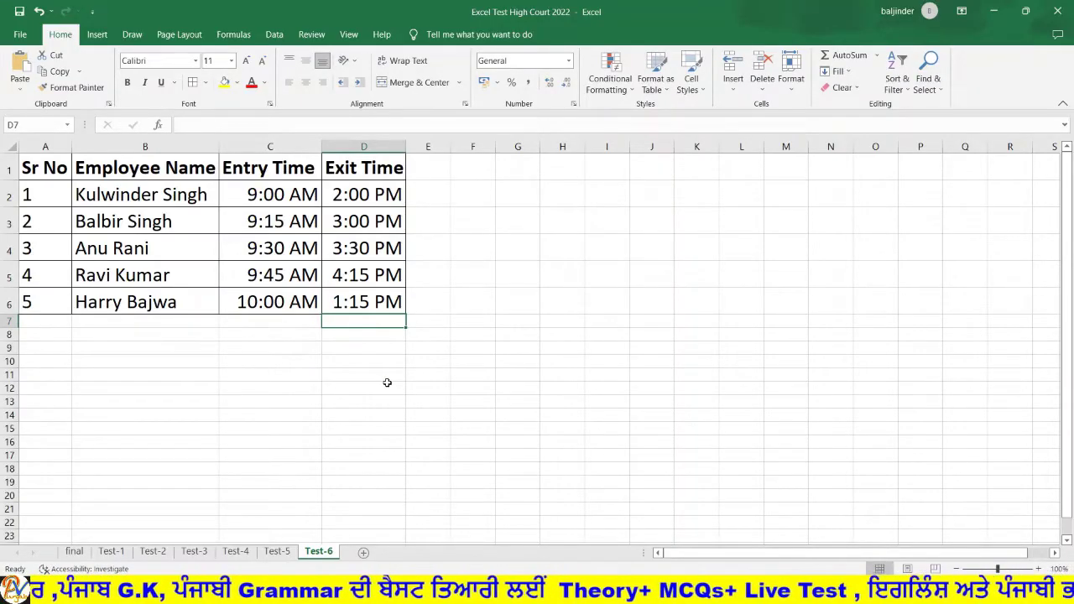
- Switch to PowerPoint, present the Test-6 slide and tick the first row's times and the second row's Entry Time in red pen
{"action": "key", "text": "alt+Tab"}
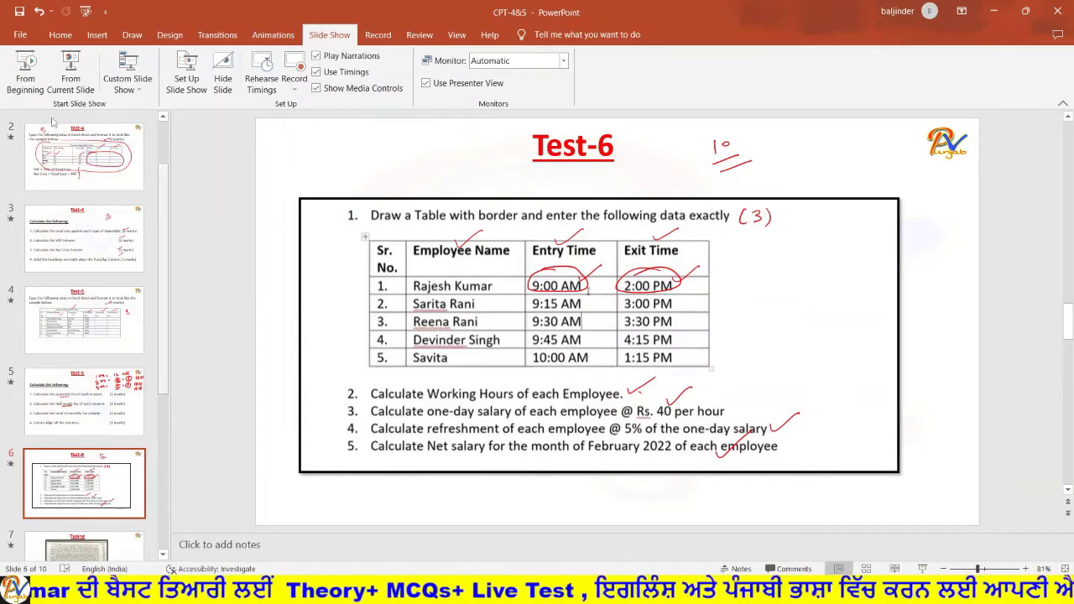
{"action": "left_click", "coordinate": [71, 84]}
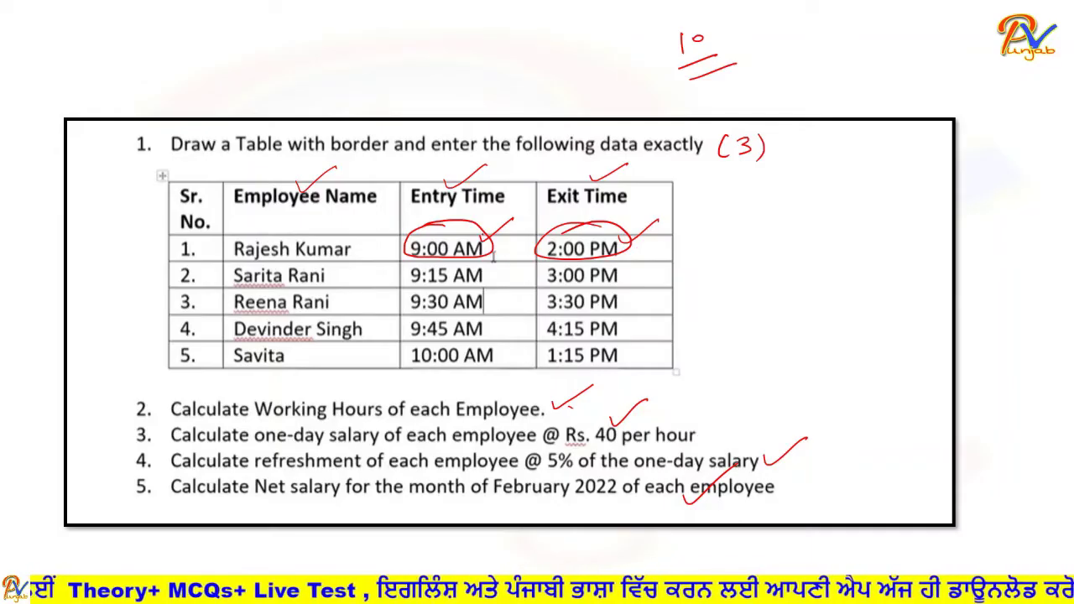
{"action": "left_click_drag", "start_coordinate": [484, 232], "coordinate": [518, 210]}
{"action": "left_click_drag", "start_coordinate": [632, 229], "coordinate": [646, 214]}
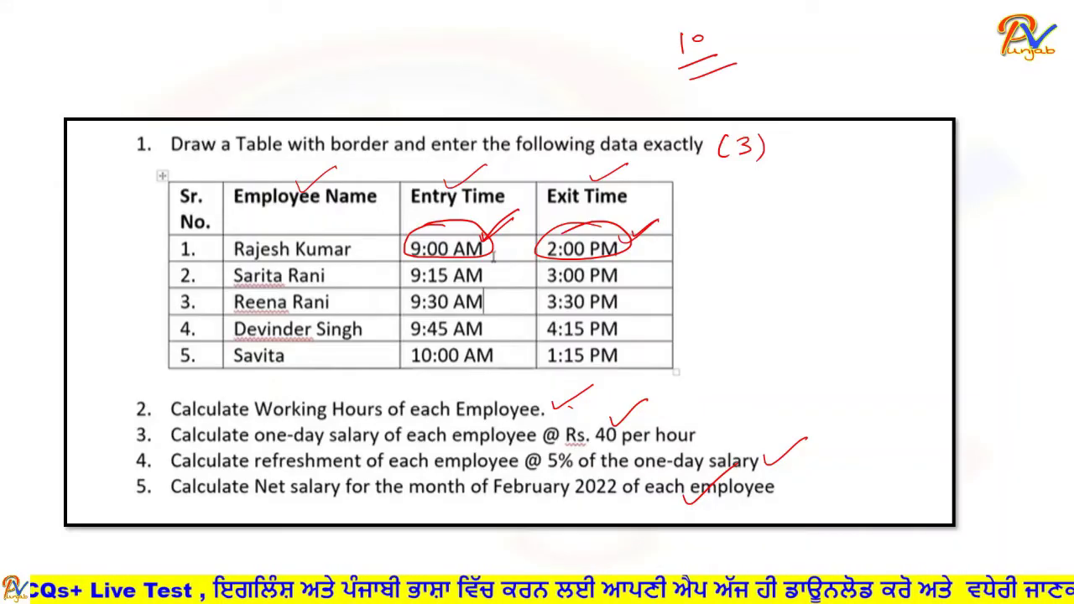
{"action": "left_click_drag", "start_coordinate": [433, 267], "coordinate": [450, 260]}
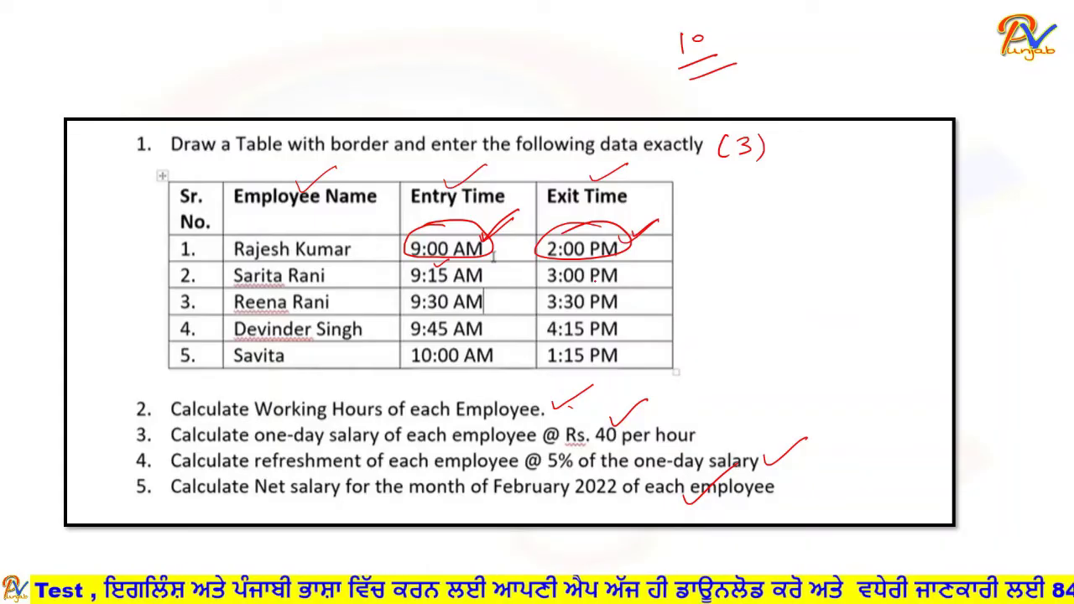
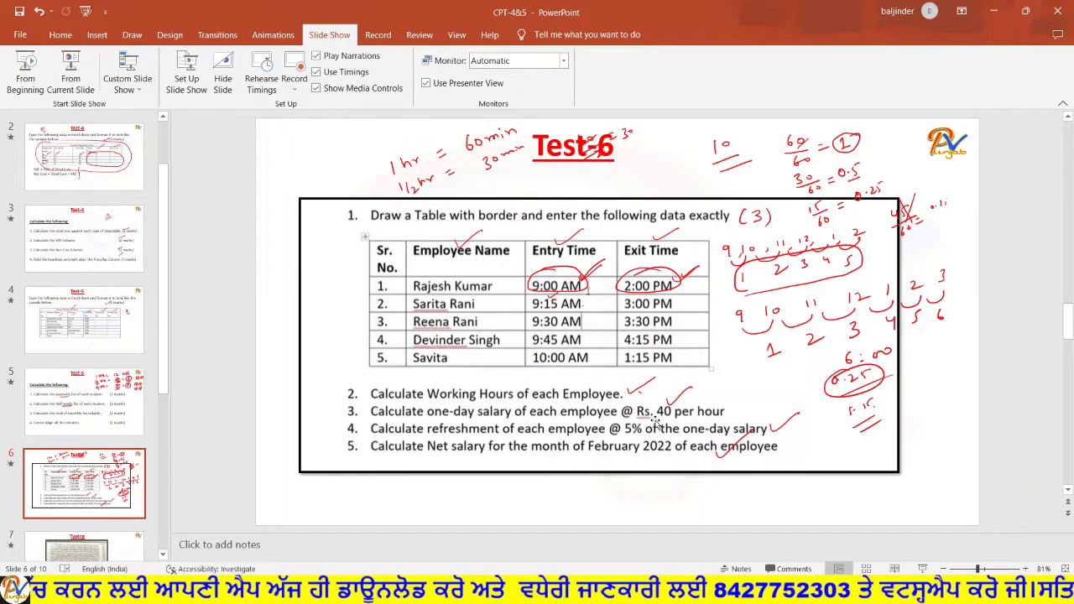
- Check the salary task on the Test-6 slide in PowerPoint and enter the heading One-day salary in F1 of the Excel sheet
{"action": "left_click", "coordinate": [585, 591]}
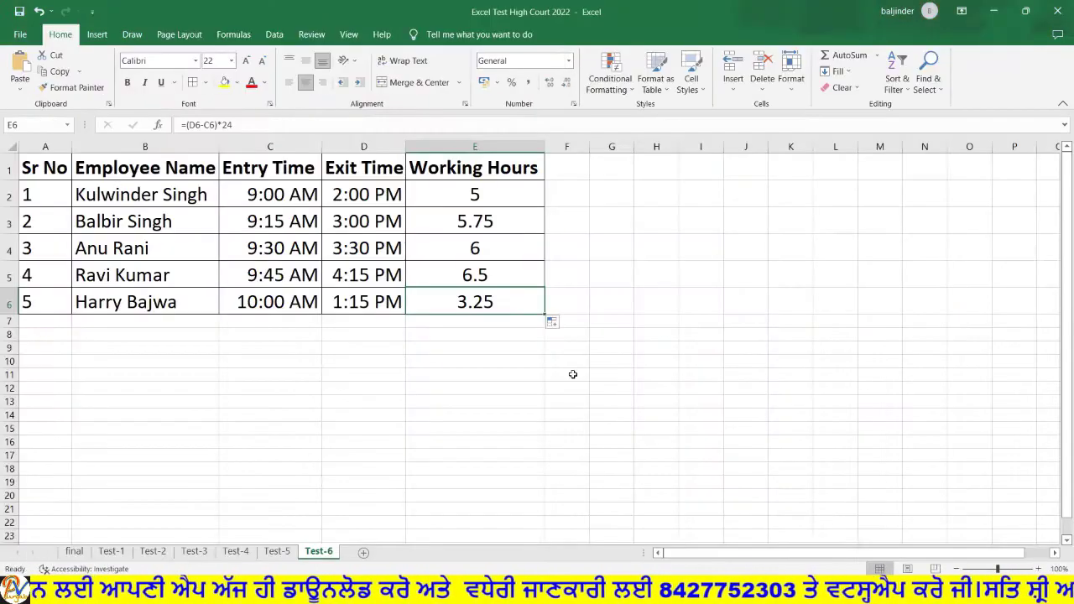
{"action": "left_click", "coordinate": [585, 590]}
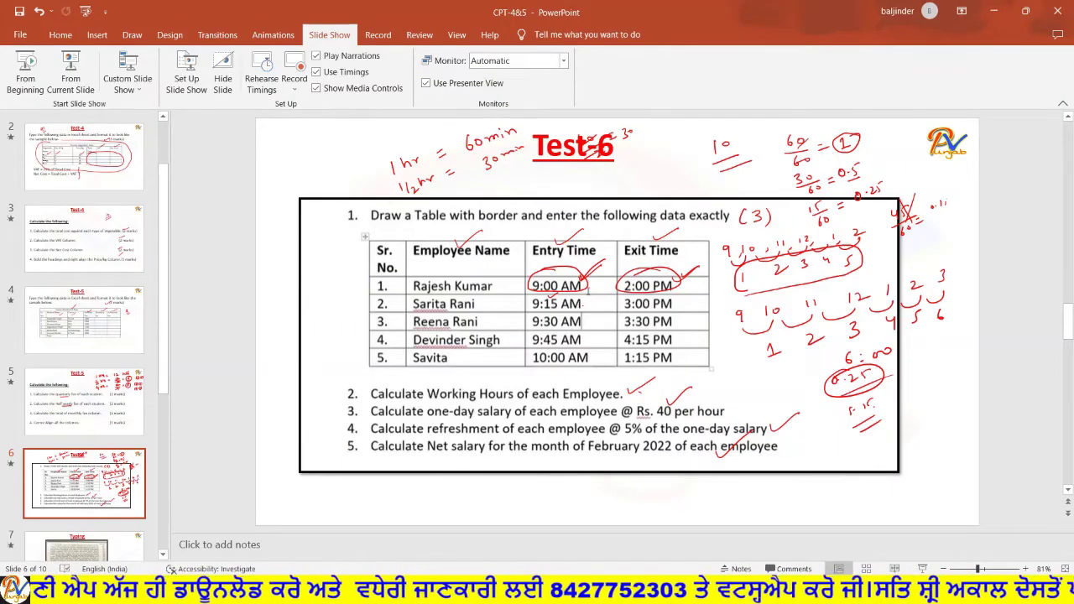
{"action": "left_click", "coordinate": [584, 591]}
{"action": "left_click", "coordinate": [557, 169]}
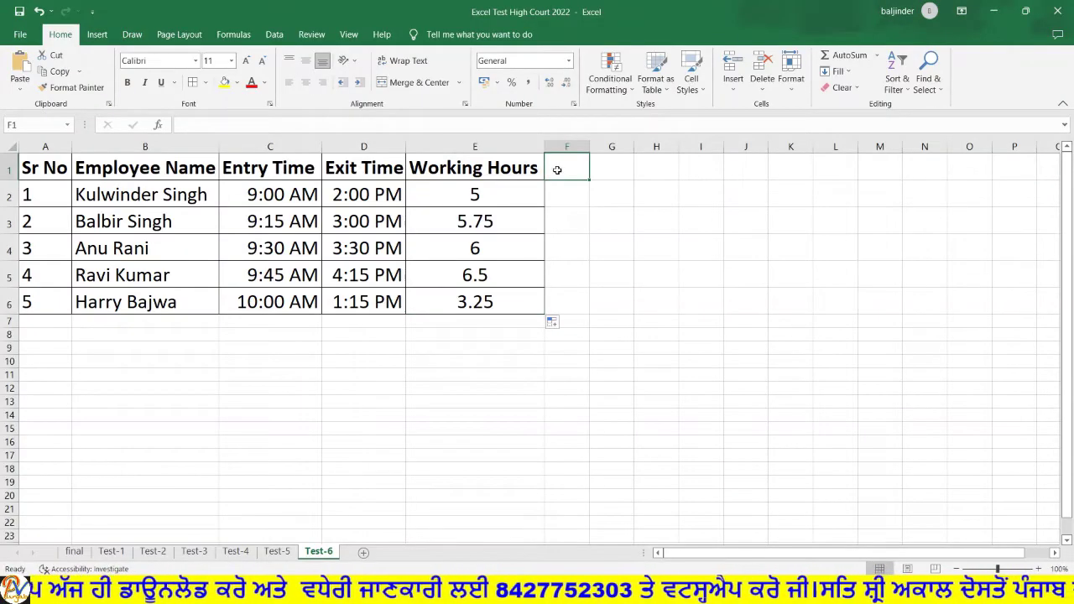
{"action": "type", "text": "One-day salary"}
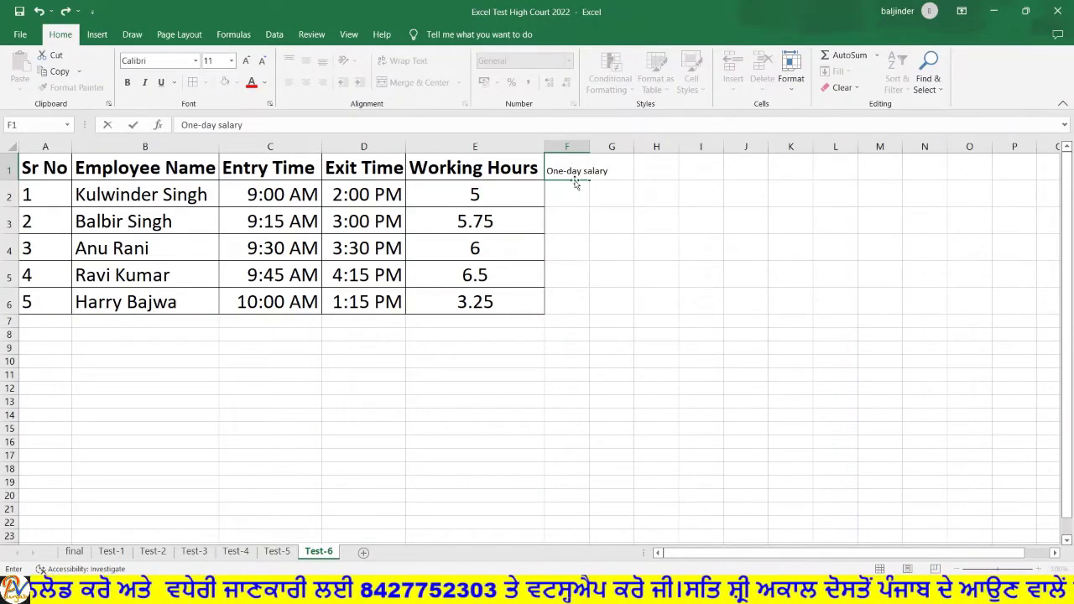
{"action": "key", "text": "Return"}
- Format F1:F6 like the rest of the table, with fitted column width, bold heading, borders, font size 22 and centred text
{"action": "left_click", "coordinate": [583, 172]}
{"action": "double_click", "coordinate": [590, 142]}
{"action": "left_click_drag", "start_coordinate": [587, 191], "coordinate": [601, 296]}
{"action": "left_click", "coordinate": [193, 81]}
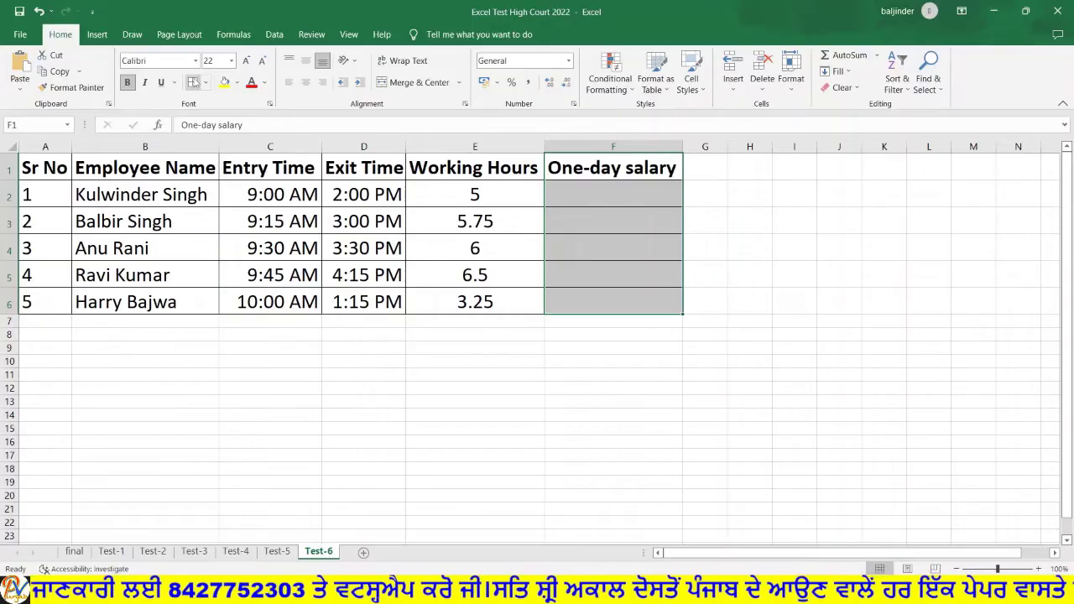
{"action": "left_click", "coordinate": [231, 60]}
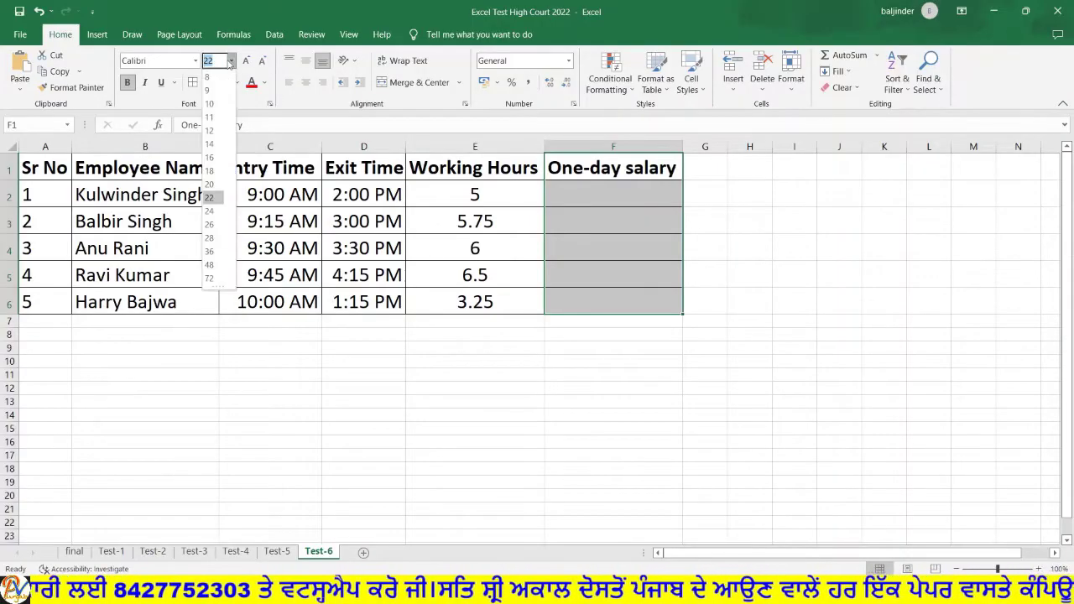
{"action": "left_click", "coordinate": [210, 197]}
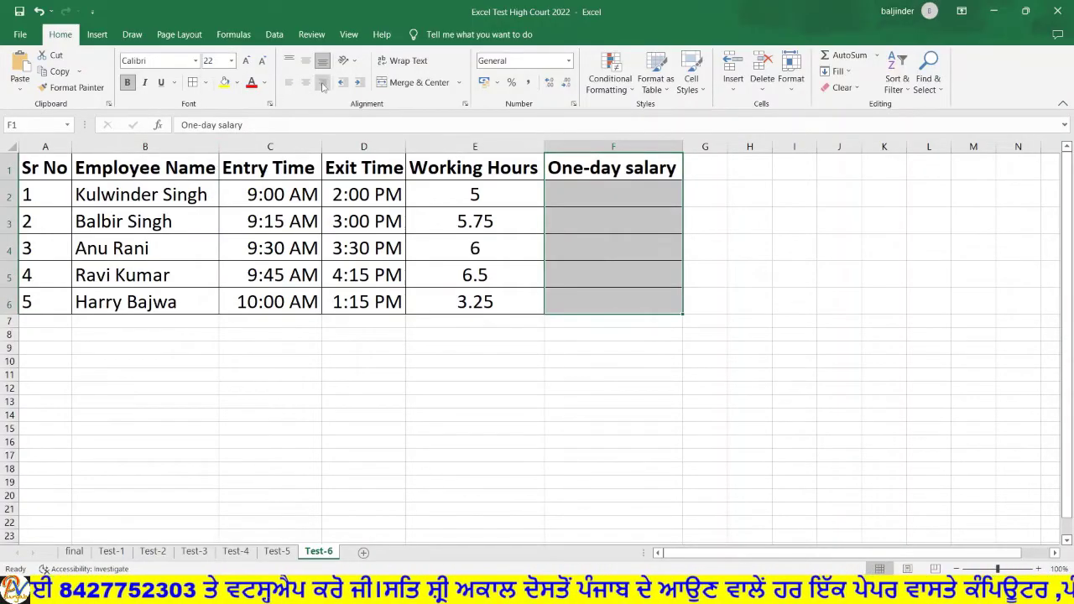
{"action": "left_click", "coordinate": [306, 81]}
- Calculate the first employee's one-day salary in F2 with the formula =E2*40
{"action": "left_click", "coordinate": [567, 203]}
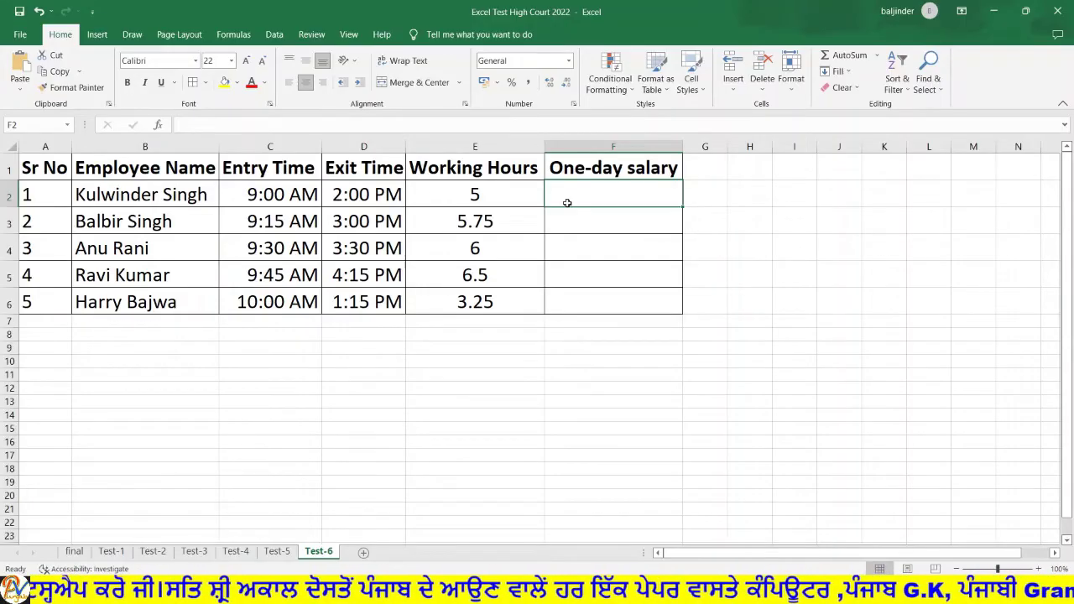
{"action": "type", "text": "="}
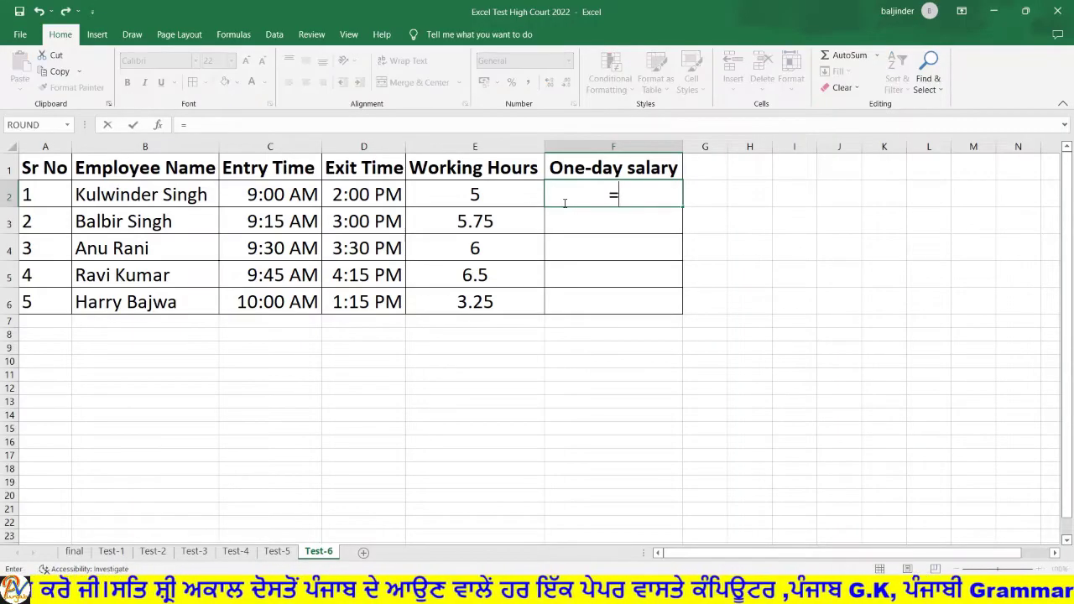
{"action": "left_click", "coordinate": [506, 192]}
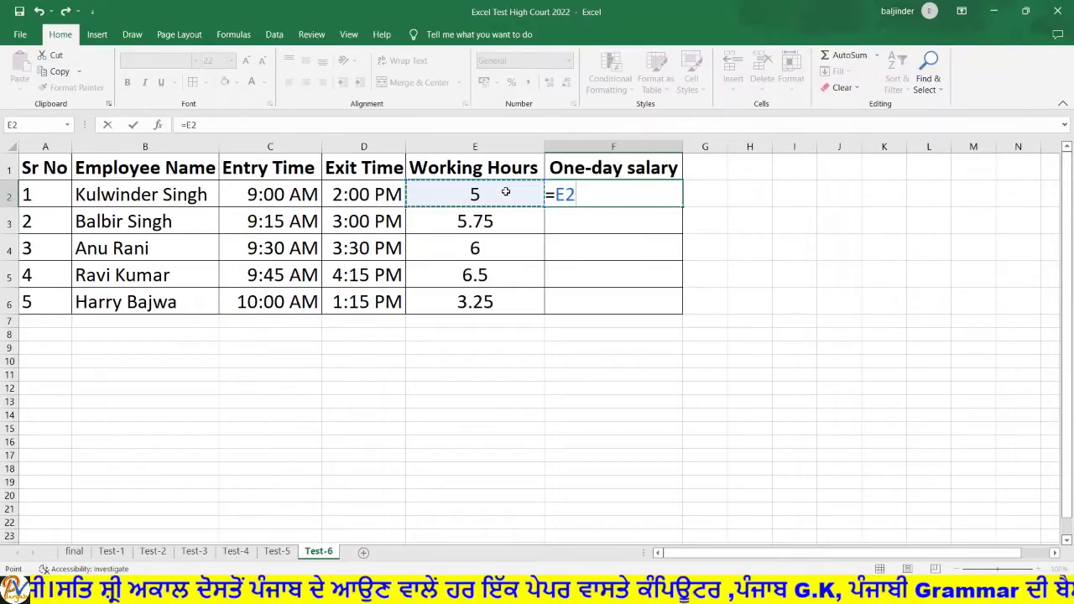
{"action": "type", "text": "*4"}
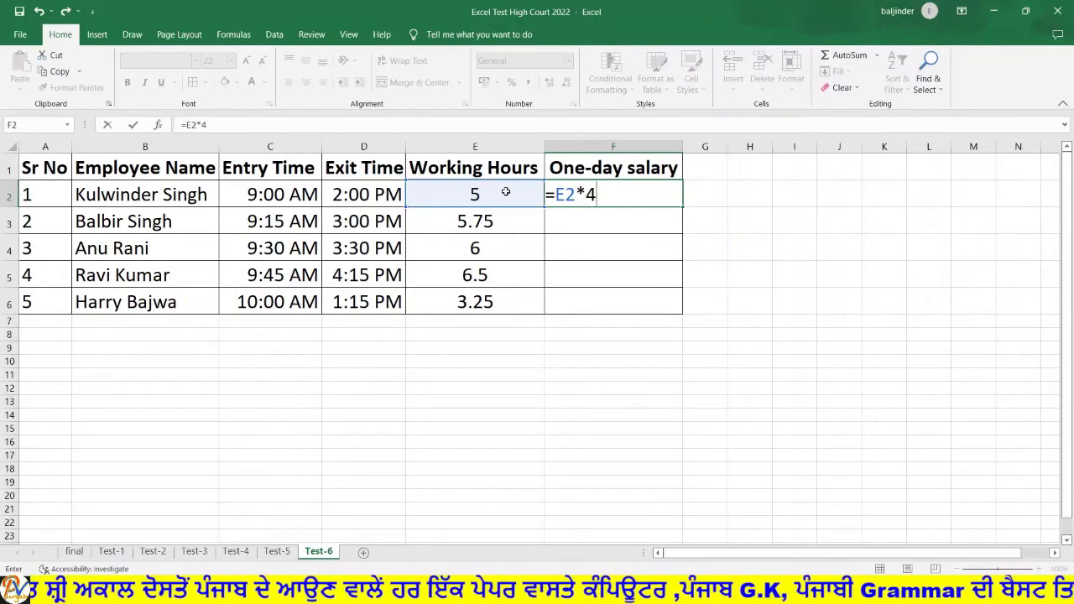
{"action": "type", "text": "0"}
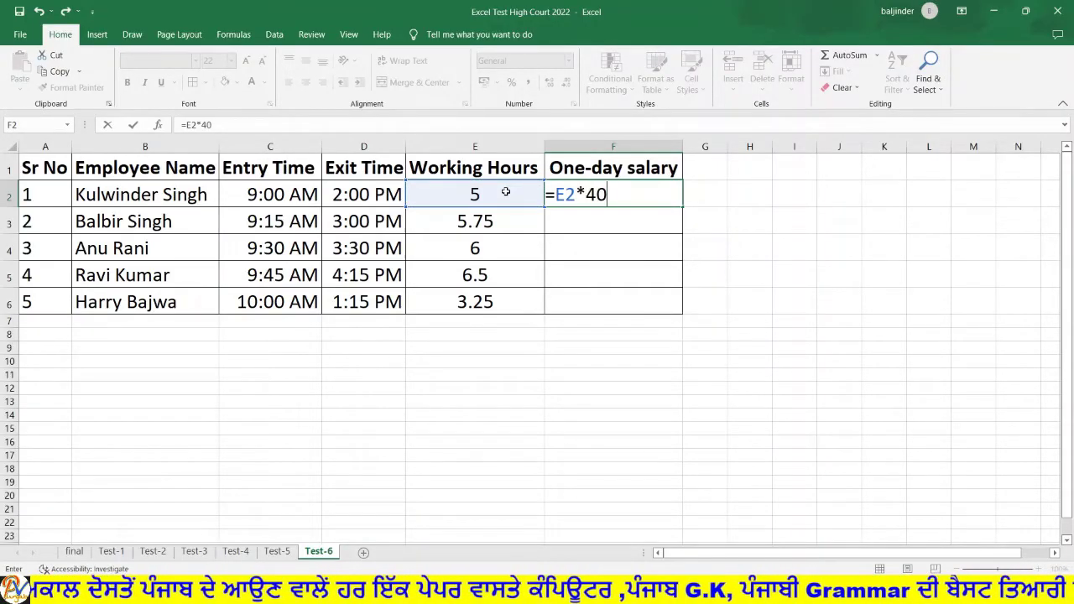
{"action": "key", "text": "Return"}
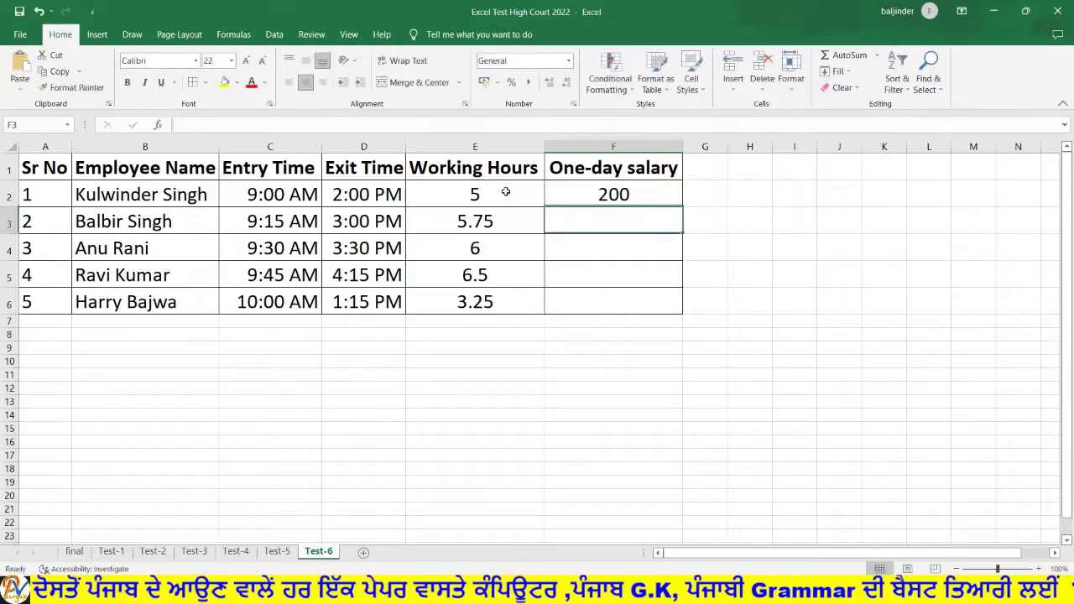
- Fill the One-day salary formula from F2 down to F6 for the remaining employees
{"action": "left_click", "coordinate": [604, 195]}
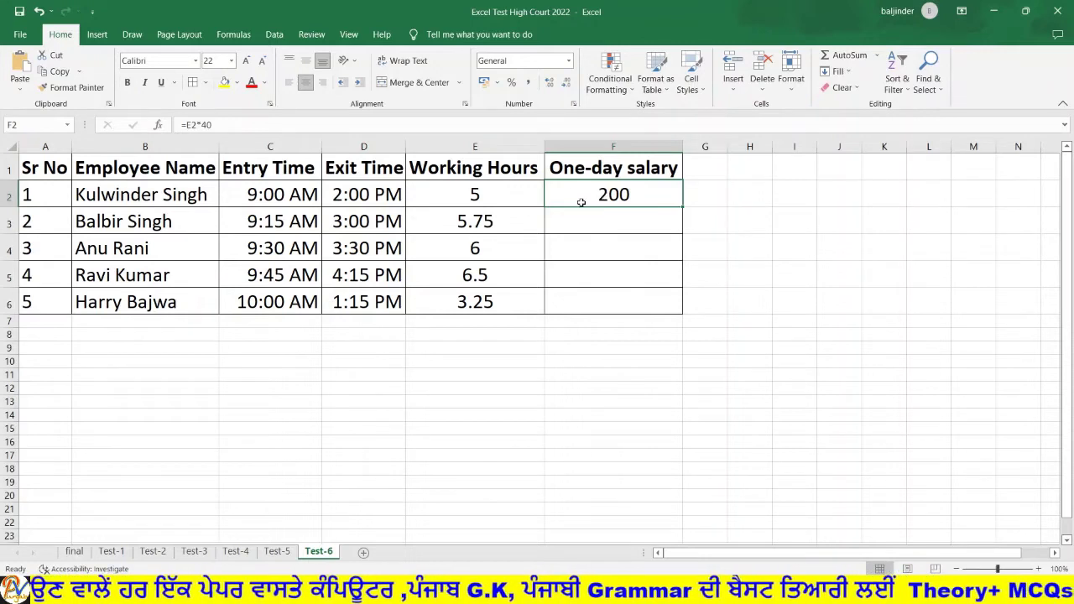
{"action": "left_click_drag", "start_coordinate": [684, 207], "coordinate": [677, 304]}
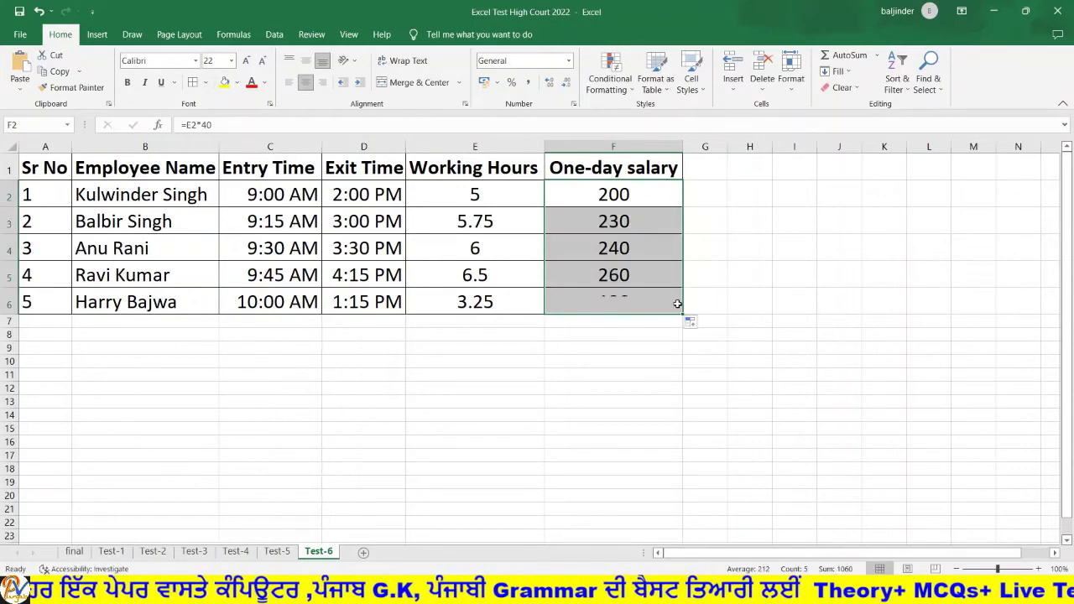
{"action": "left_click", "coordinate": [736, 346]}
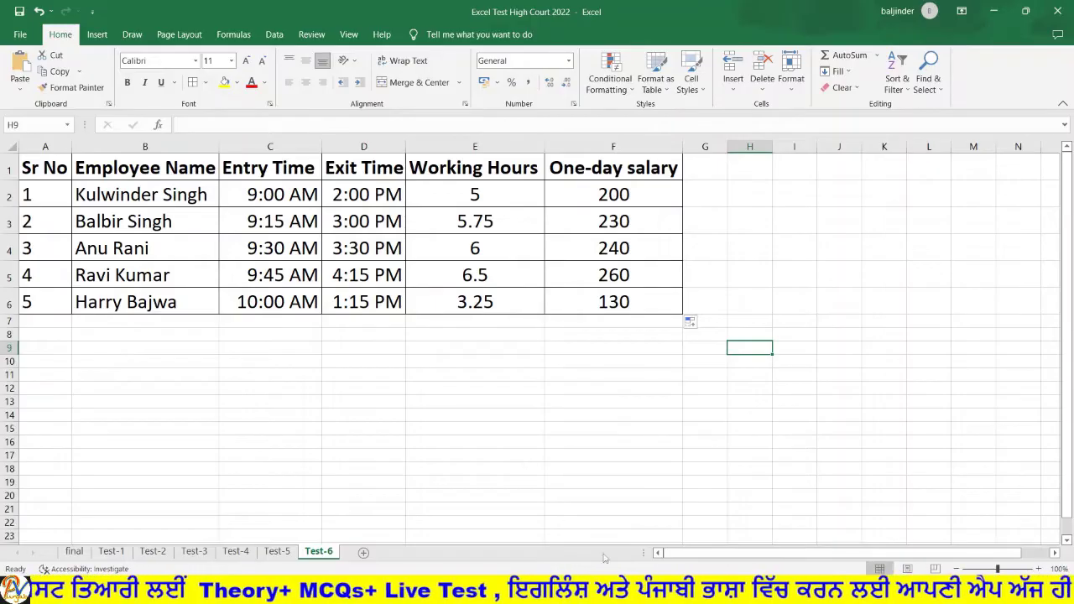
{"action": "left_click", "coordinate": [591, 592]}
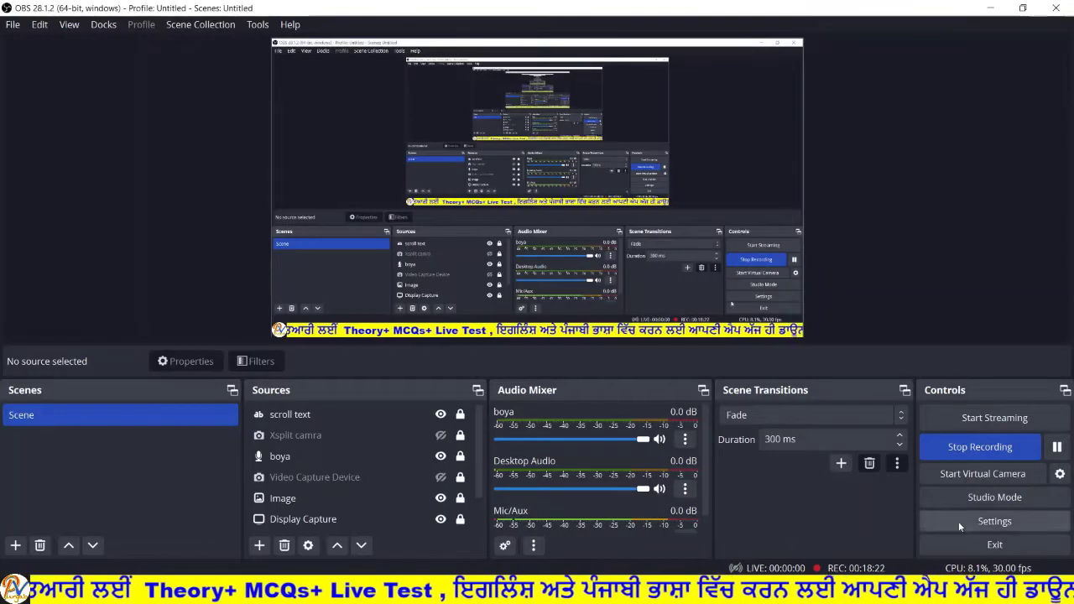
{"action": "left_click", "coordinate": [1057, 447]}
{"action": "left_click", "coordinate": [1057, 447]}
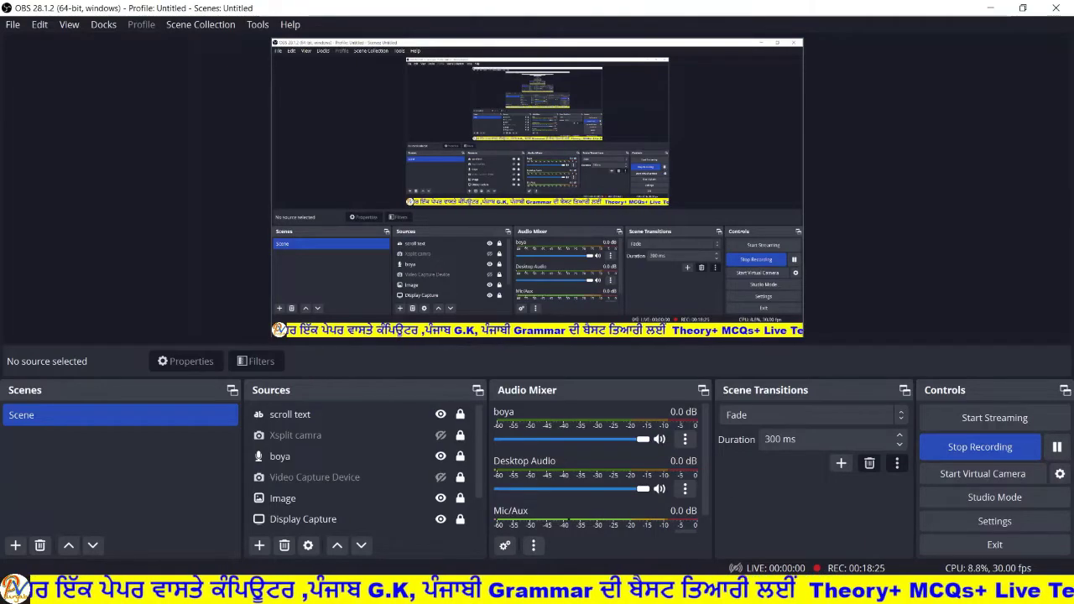
{"action": "mouse_move", "coordinate": [568, 592]}
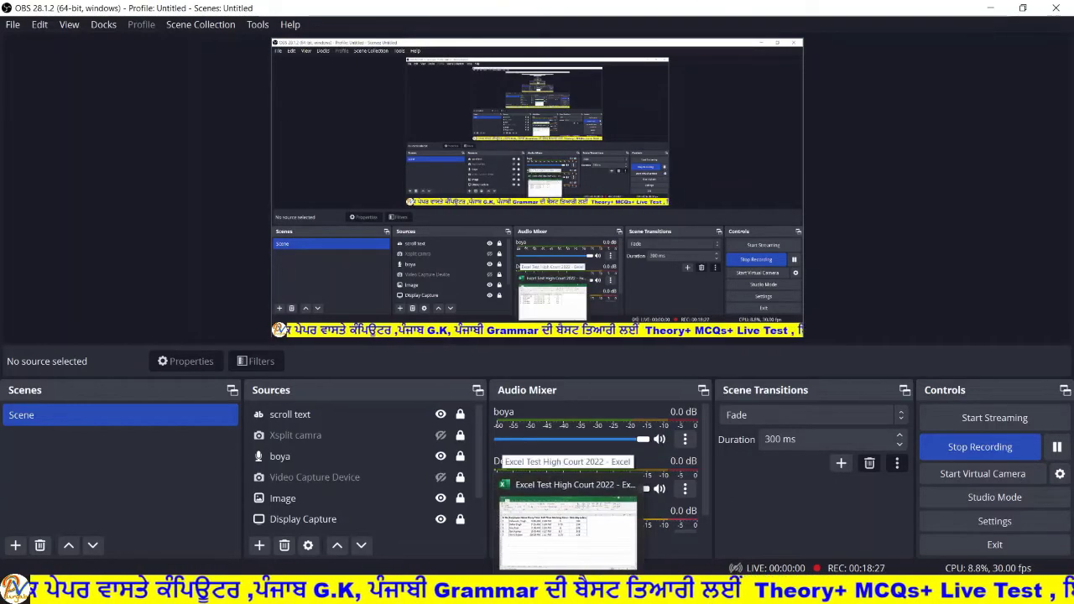
{"action": "left_click", "coordinate": [568, 525]}
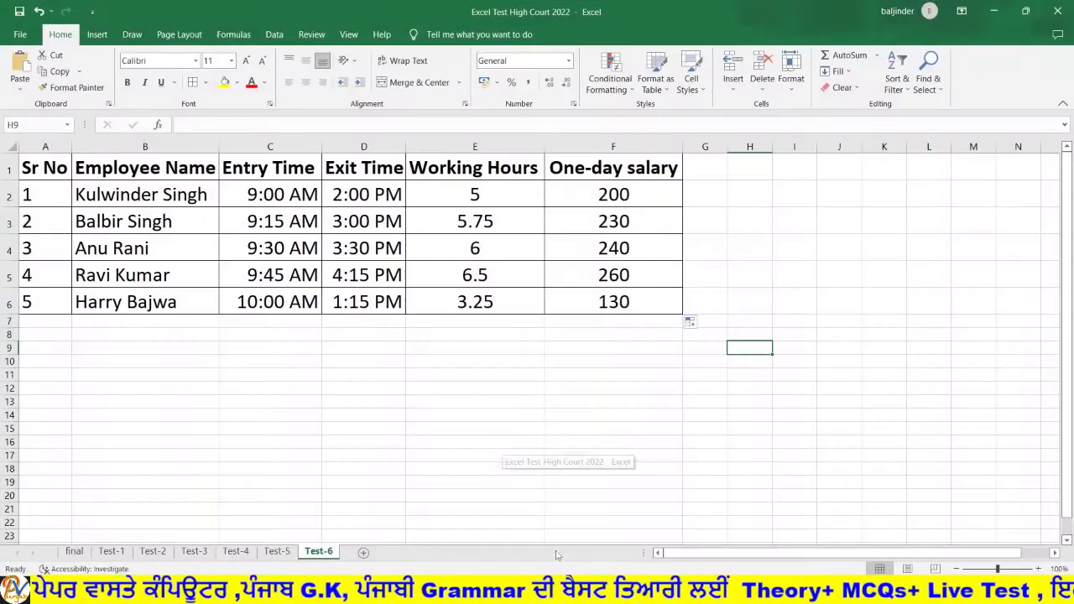
- Examine the first employee's Working Hours and the One-day salary formulas in F2 and F3
{"action": "left_click", "coordinate": [523, 194]}
{"action": "left_click", "coordinate": [576, 195]}
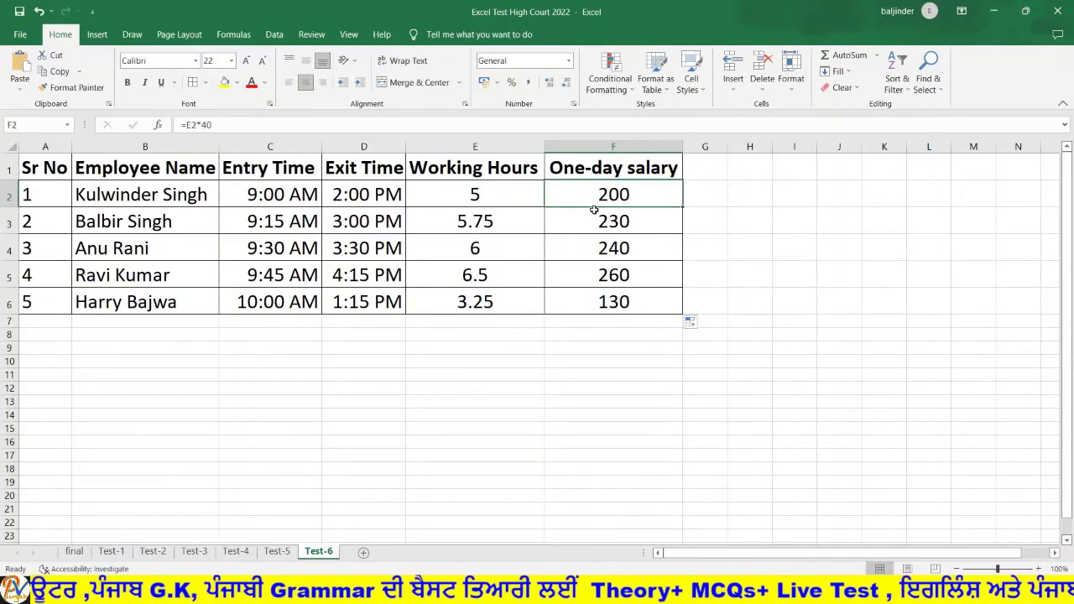
{"action": "left_click", "coordinate": [550, 212]}
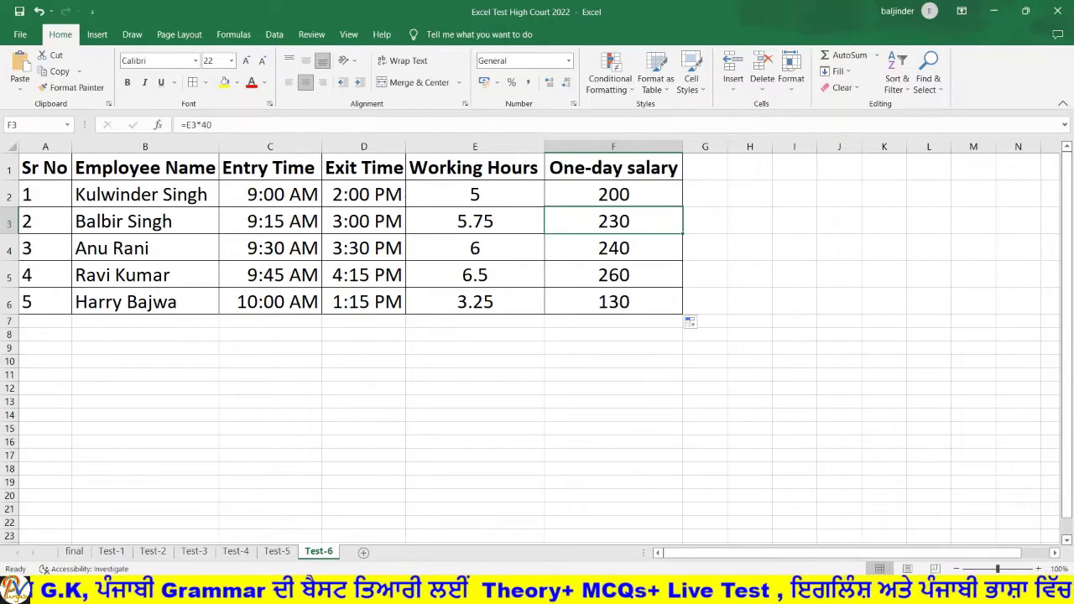
- Check the refreshment question on the Test-6 slide in PowerPoint, and enter the heading Refreshment in G1 of the Excel sheet
{"action": "mouse_move", "coordinate": [517, 594]}
{"action": "left_click", "coordinate": [528, 524]}
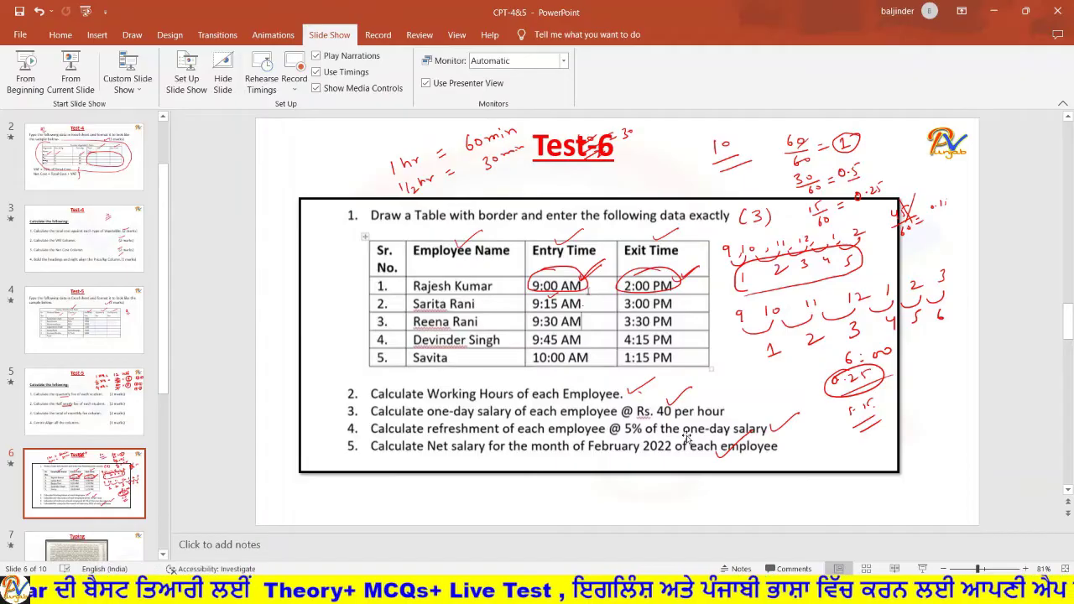
{"action": "left_click", "coordinate": [574, 590]}
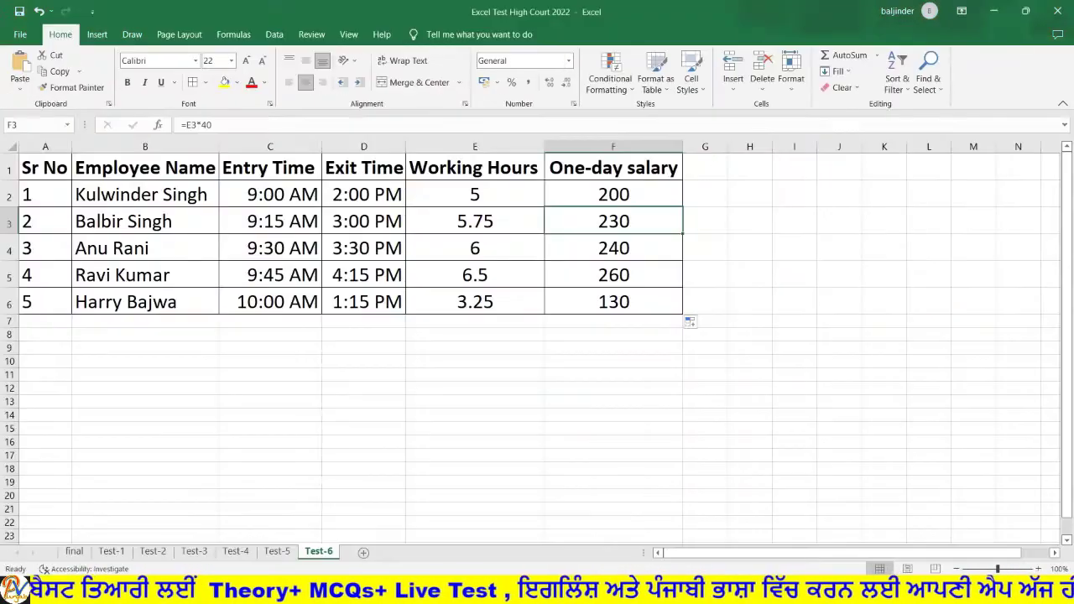
{"action": "left_click", "coordinate": [697, 170]}
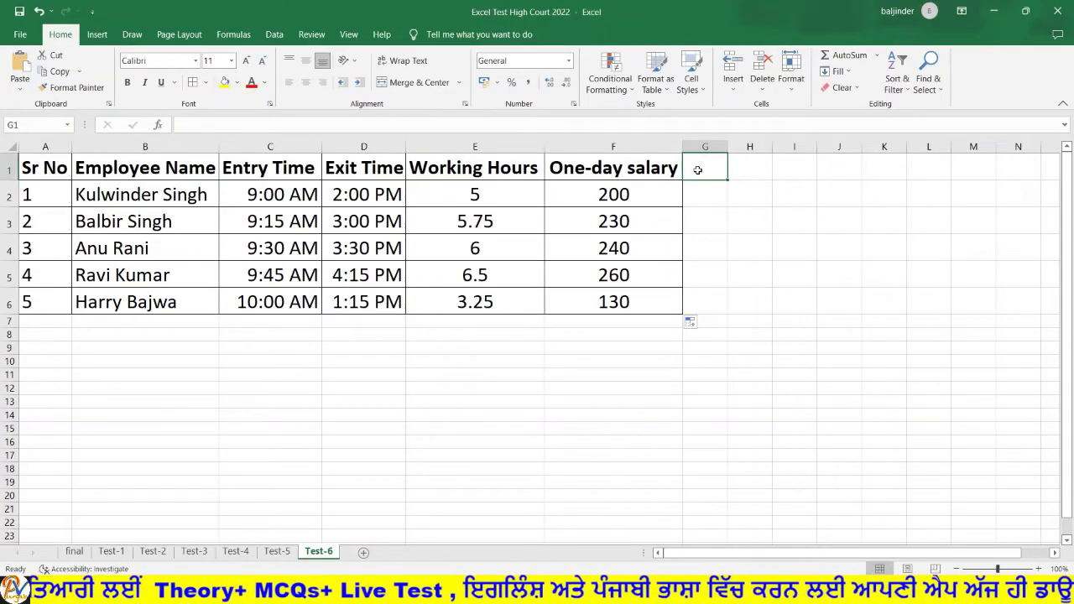
{"action": "type", "text": "Refreshment"}
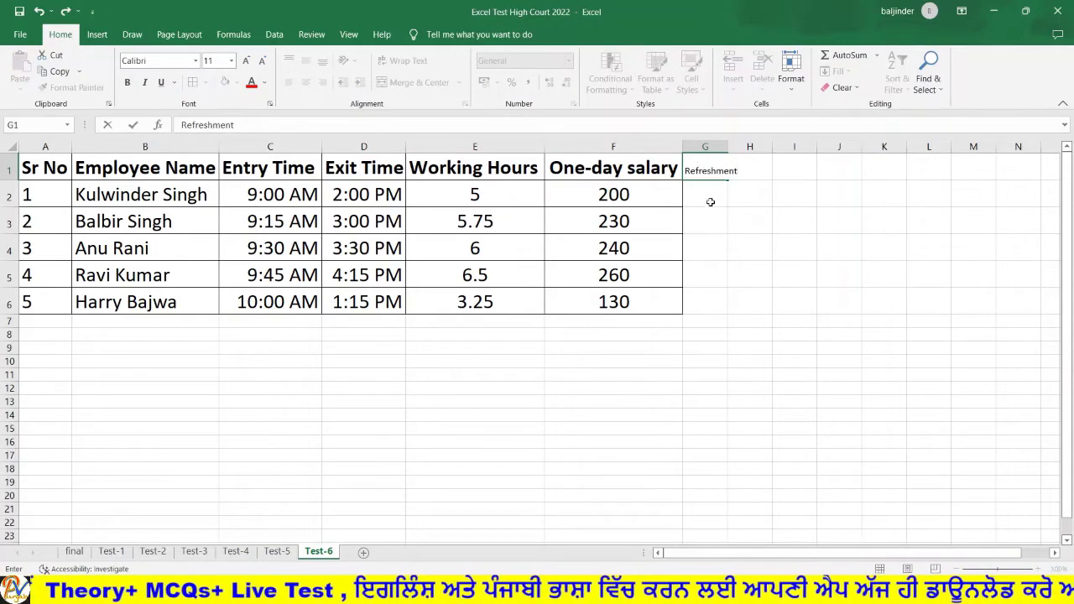
{"action": "key", "text": "Return"}
- Format G1:G6 like the rest of the table, with fitted column width, borders and font size 22
{"action": "left_click", "coordinate": [715, 159]}
{"action": "double_click", "coordinate": [726, 146]}
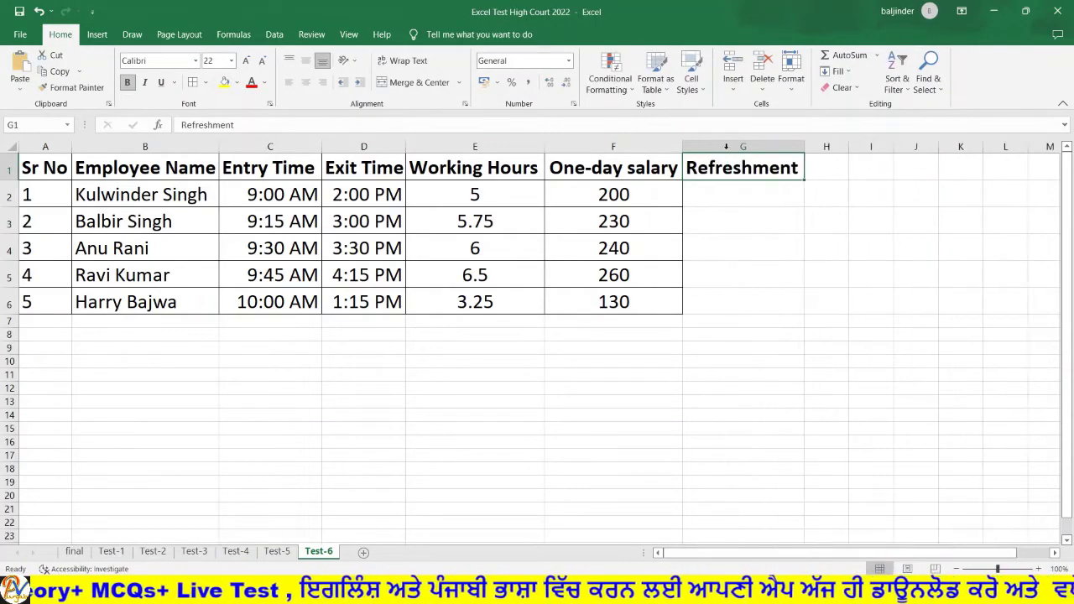
{"action": "left_click_drag", "start_coordinate": [730, 190], "coordinate": [757, 305]}
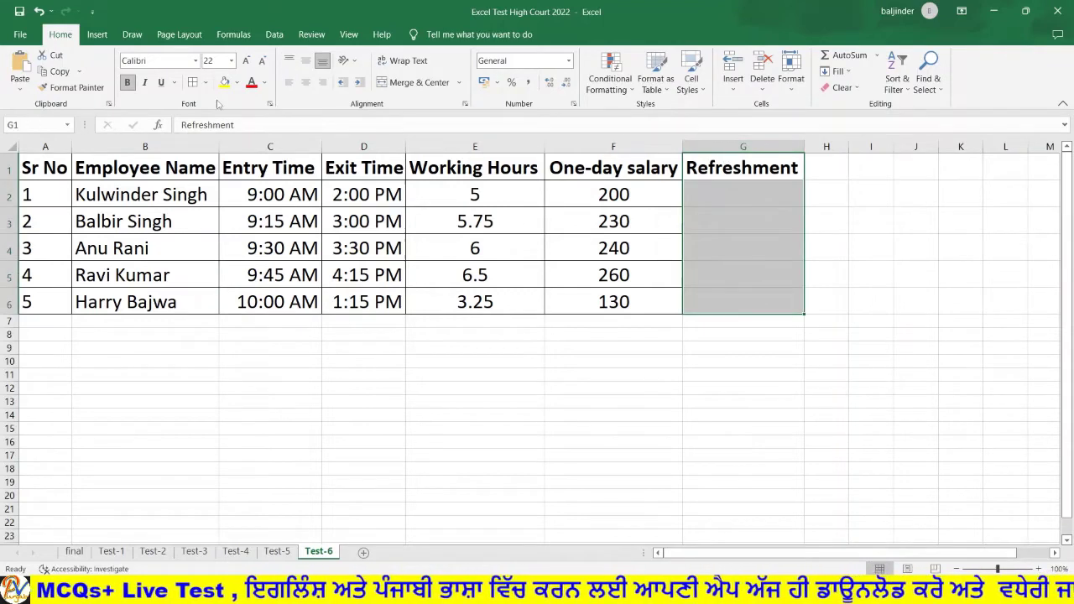
{"action": "left_click", "coordinate": [231, 60]}
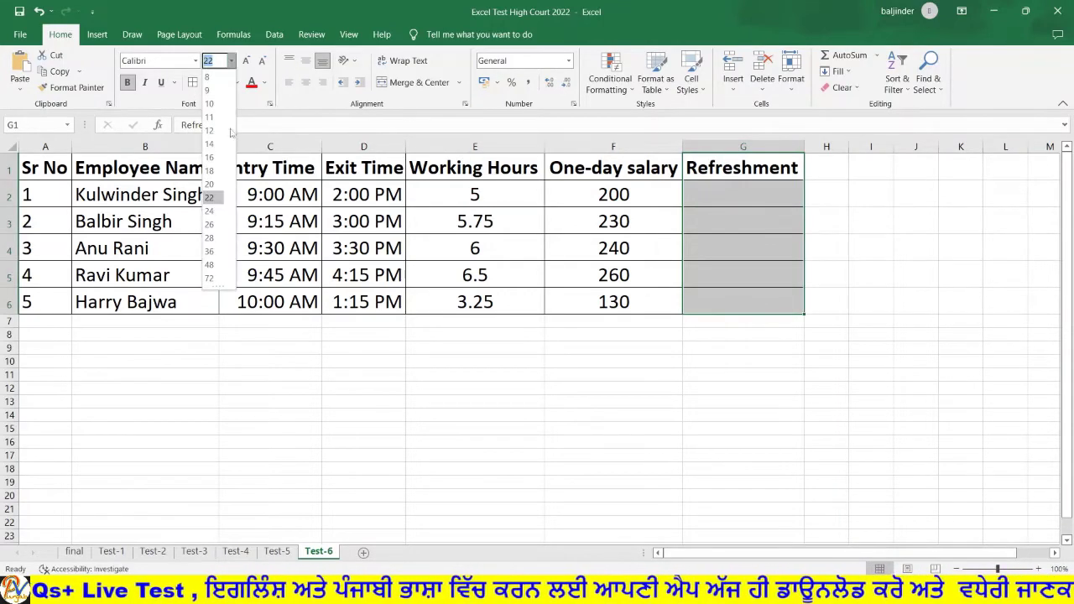
{"action": "left_click", "coordinate": [211, 197]}
- Confirm the refreshment rate on the PowerPoint slide and calculate the first employee's refreshment in G2 with the formula =F2*5%
{"action": "left_click", "coordinate": [709, 195]}
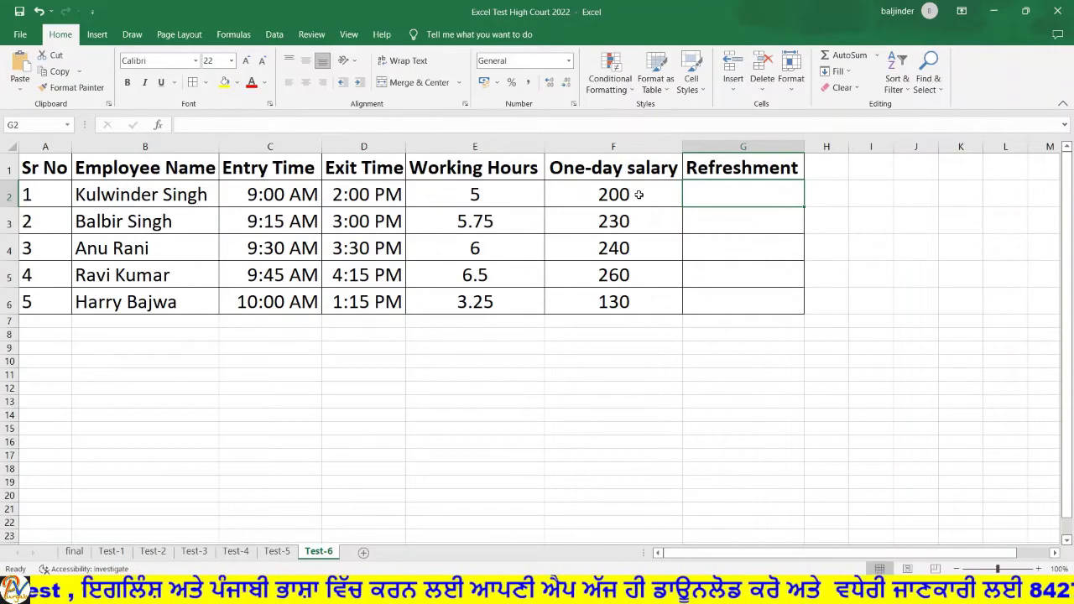
{"action": "key", "text": "alt+Tab"}
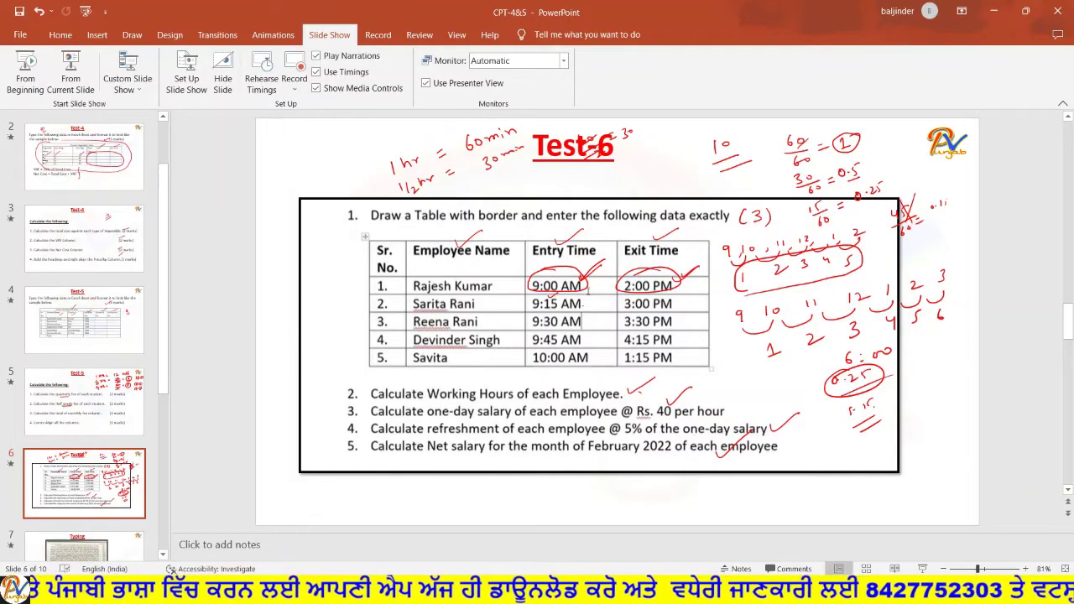
{"action": "mouse_move", "coordinate": [567, 596]}
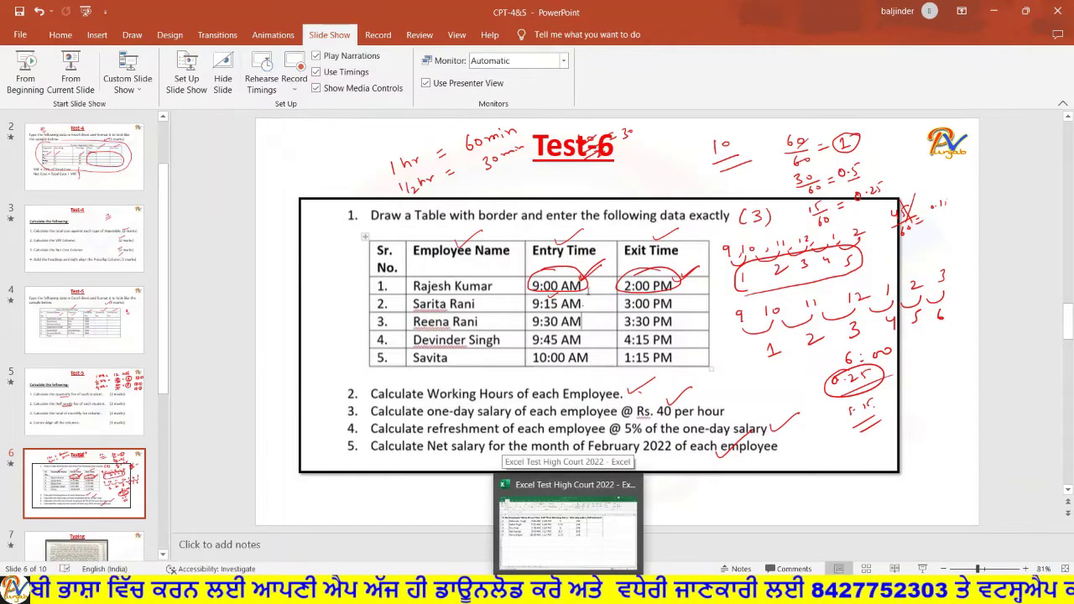
{"action": "left_click", "coordinate": [567, 525]}
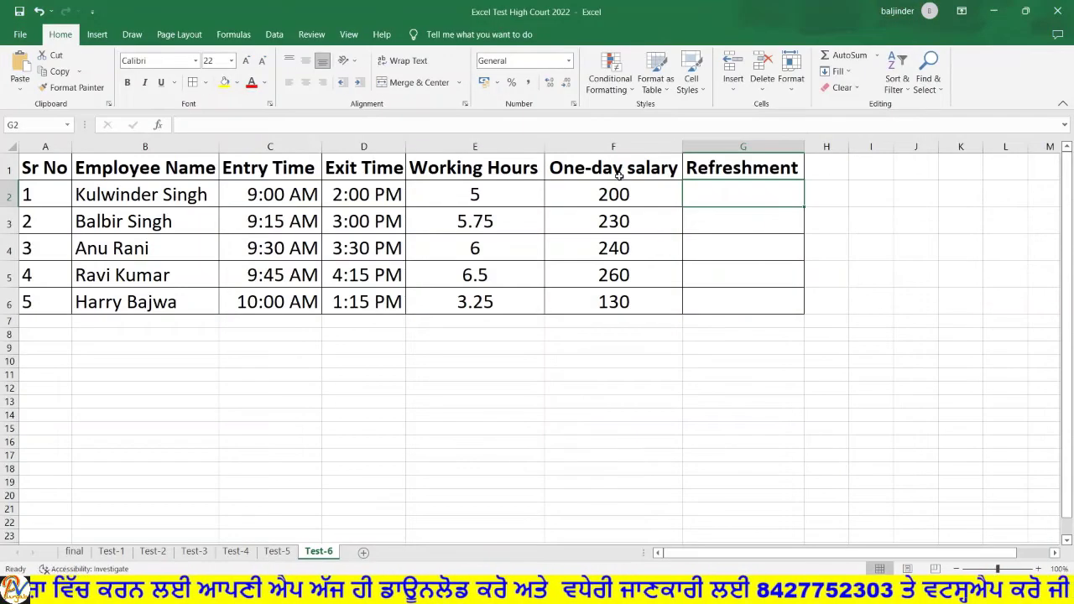
{"action": "left_click", "coordinate": [625, 203]}
{"action": "left_click", "coordinate": [708, 199]}
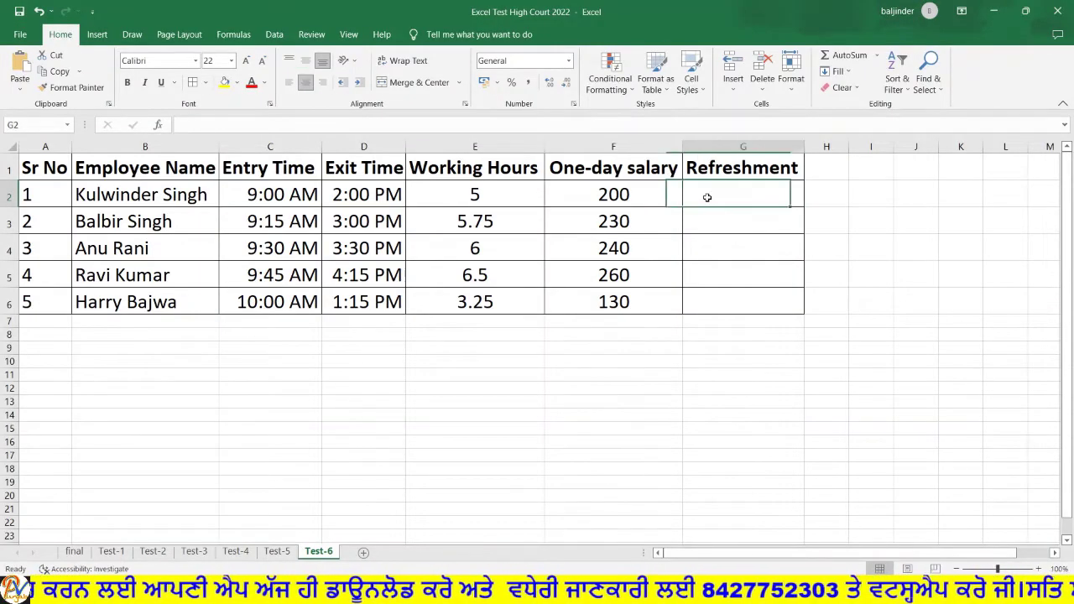
{"action": "type", "text": "="}
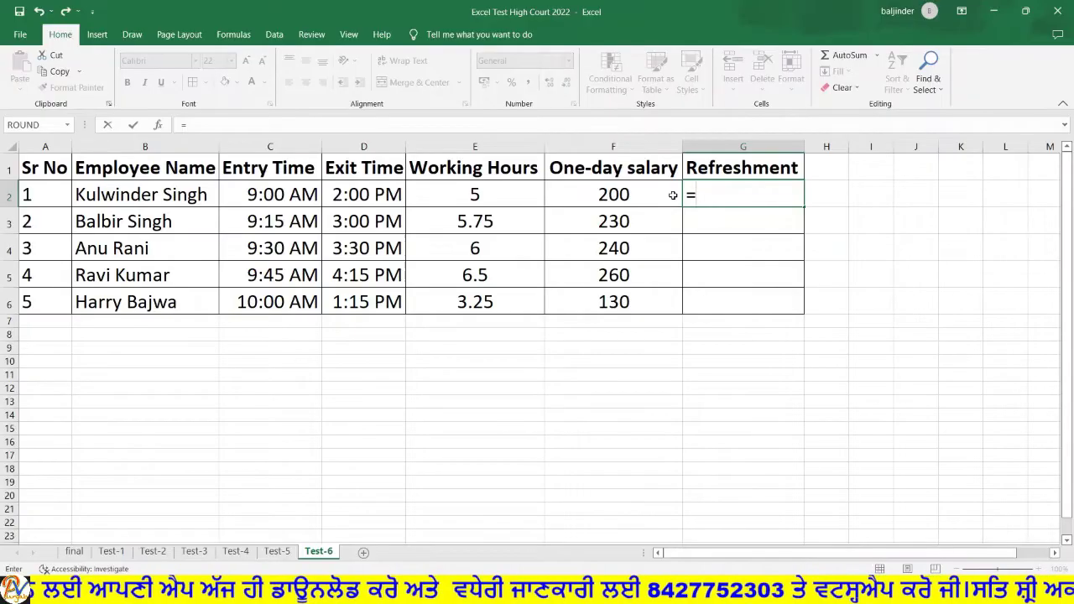
{"action": "left_click", "coordinate": [643, 195]}
{"action": "type", "text": "*"}
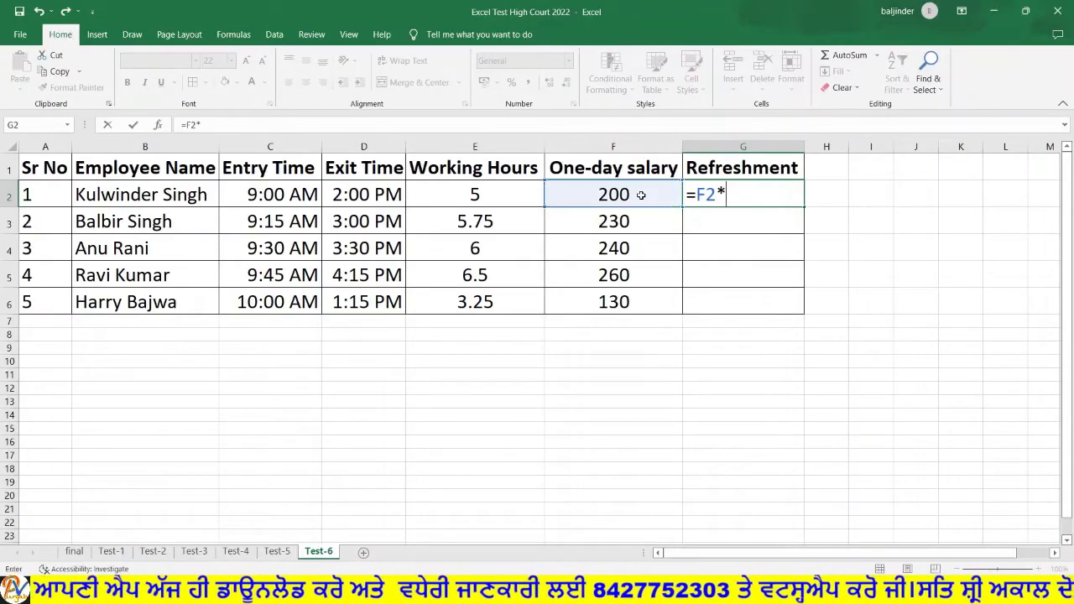
{"action": "type", "text": "5"}
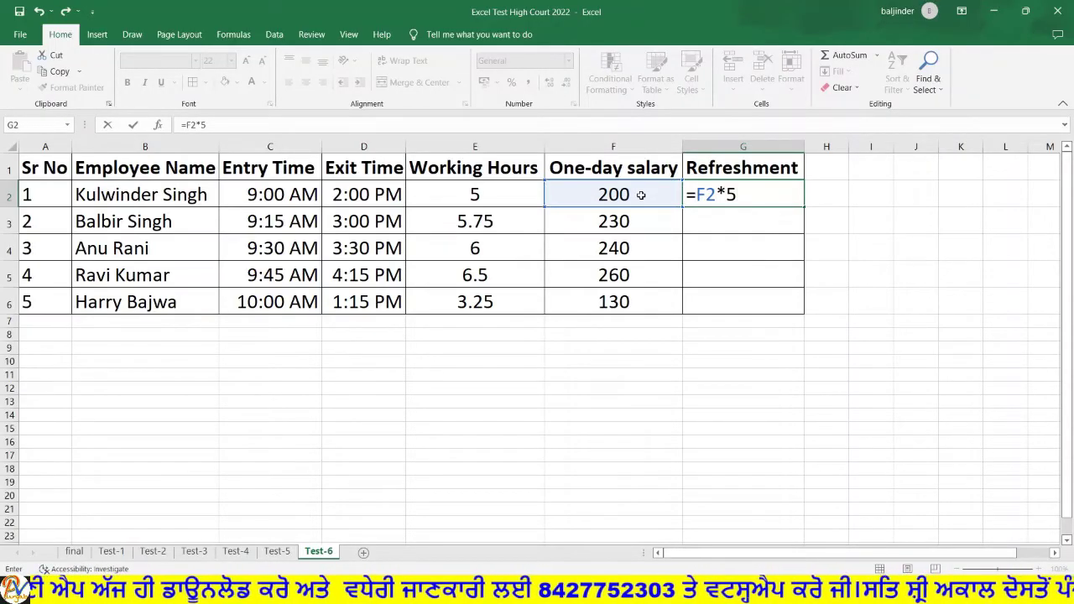
{"action": "type", "text": "%"}
{"action": "key", "text": "Return"}
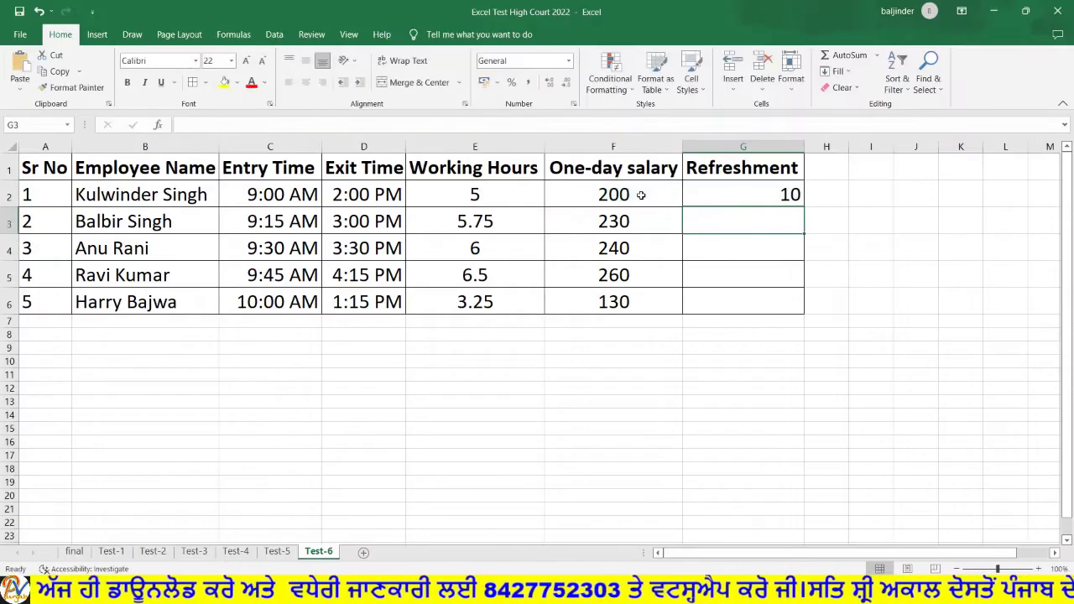
- Fill the Refreshment formula from G2 down to G6 and centre the contents of G1:G6
{"action": "left_click", "coordinate": [722, 195]}
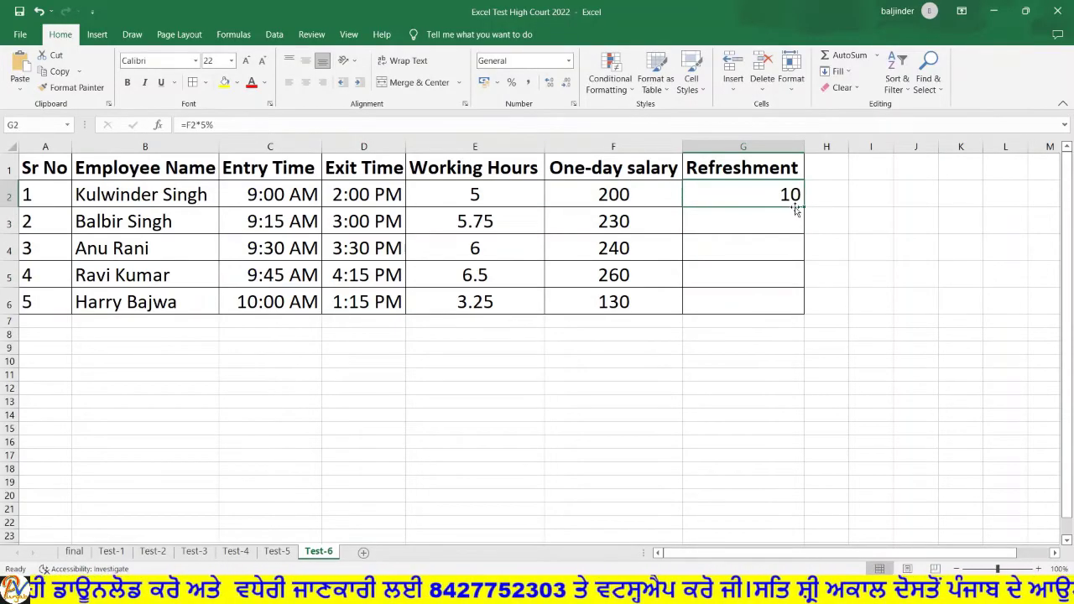
{"action": "left_click_drag", "start_coordinate": [805, 206], "coordinate": [806, 307]}
{"action": "left_click_drag", "start_coordinate": [713, 165], "coordinate": [719, 302]}
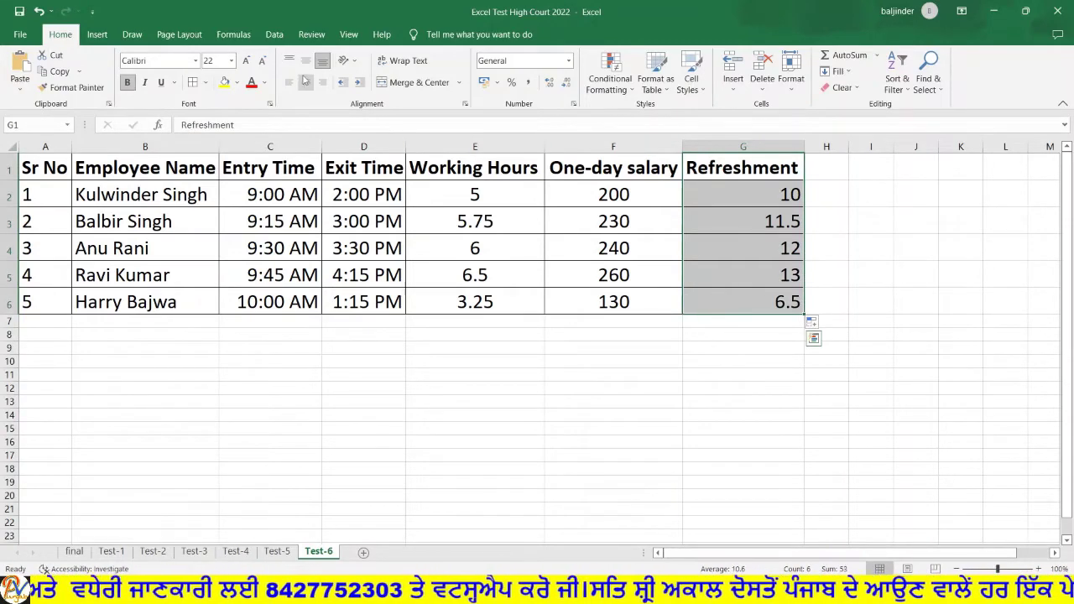
{"action": "left_click", "coordinate": [305, 82]}
{"action": "left_click", "coordinate": [858, 269]}
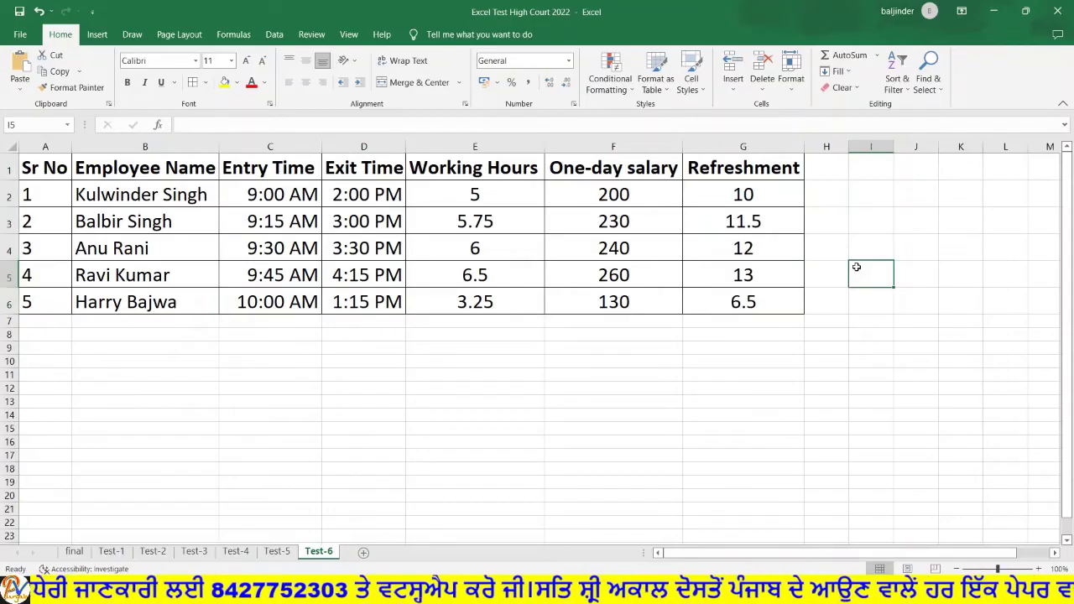
- Check the net salary question on the PowerPoint slide and enter the heading Feb Month salary in H1 of the Excel sheet
{"action": "left_click", "coordinate": [647, 194]}
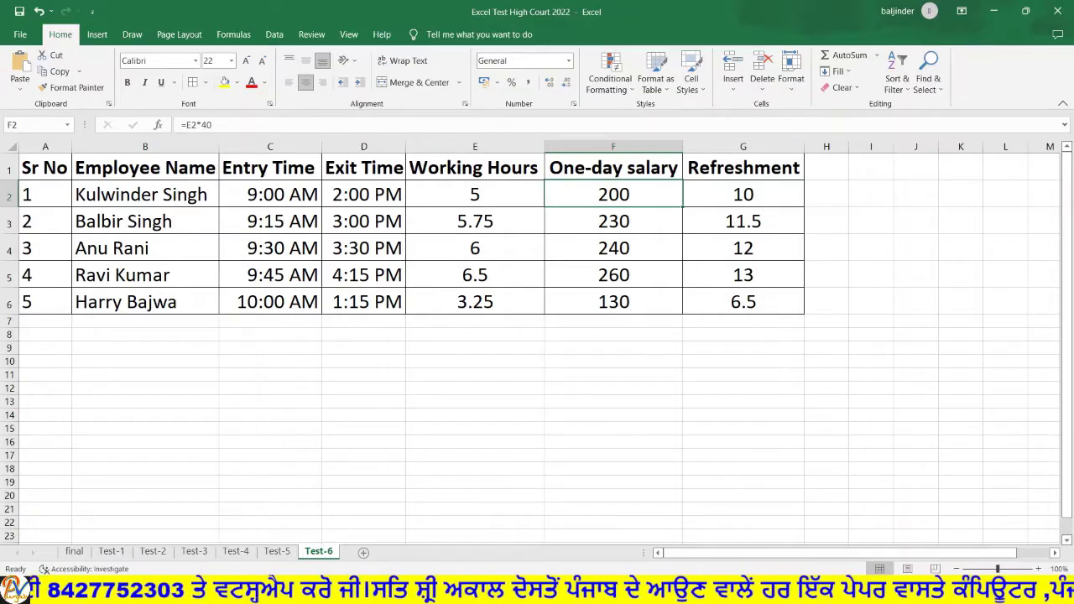
{"action": "key", "text": "alt+Tab"}
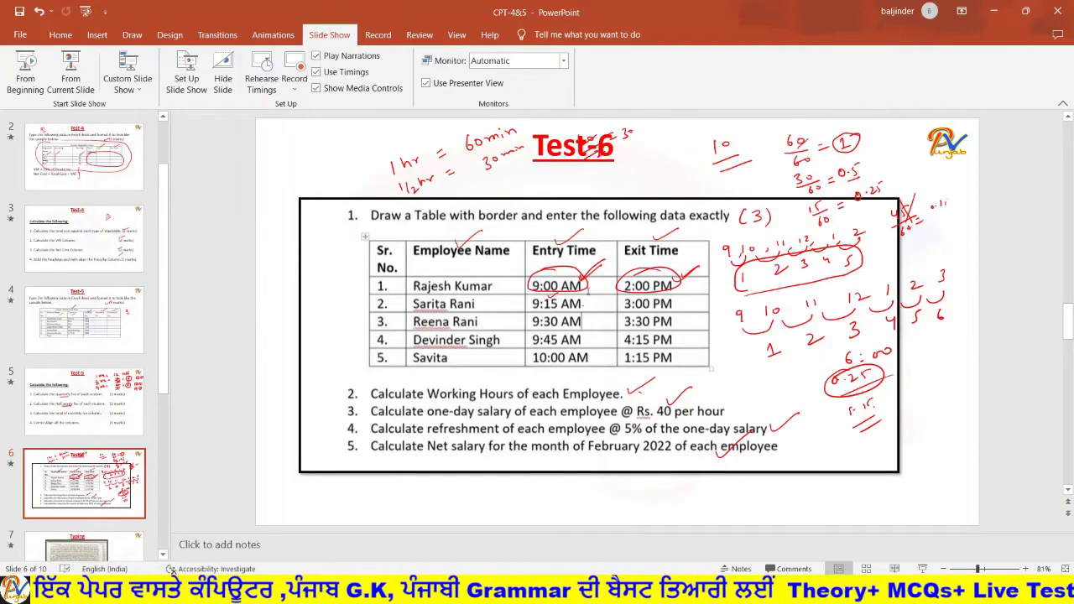
{"action": "key", "text": "alt+Tab"}
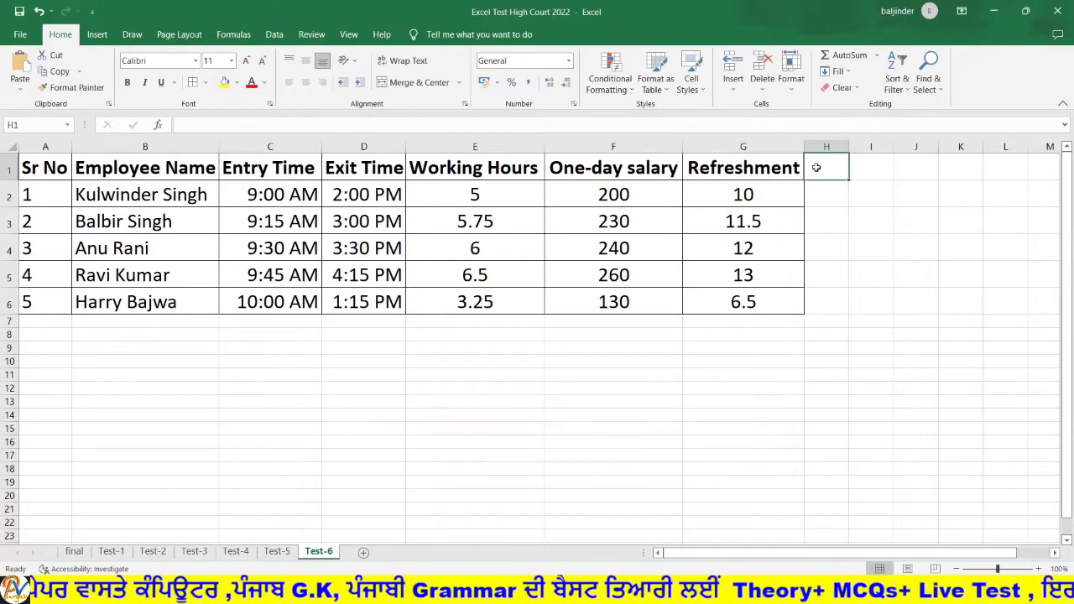
{"action": "type", "text": "Feb"}
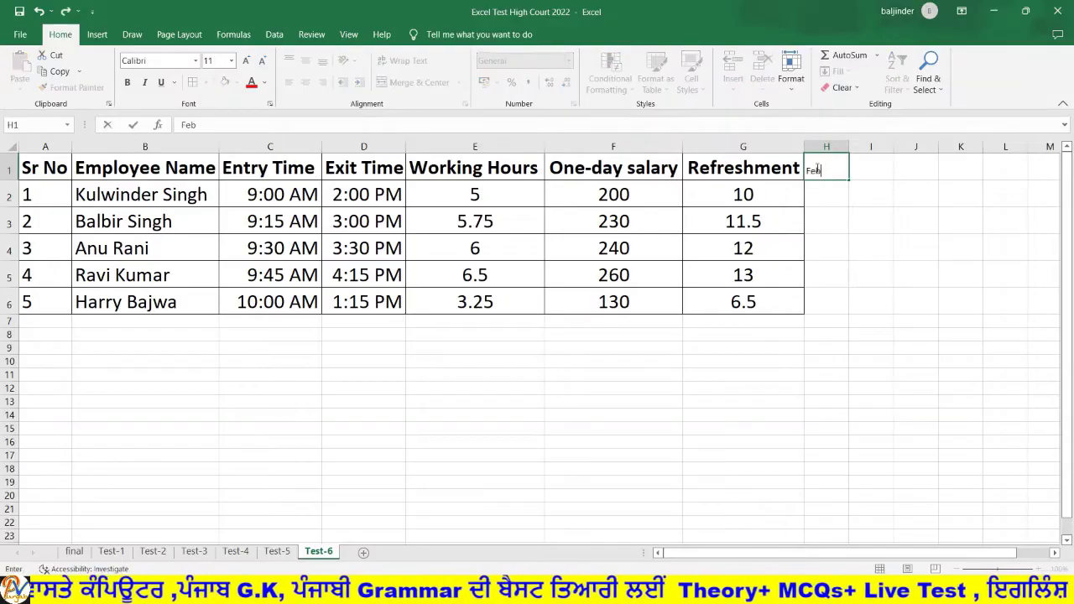
{"action": "type", "text": "on"}
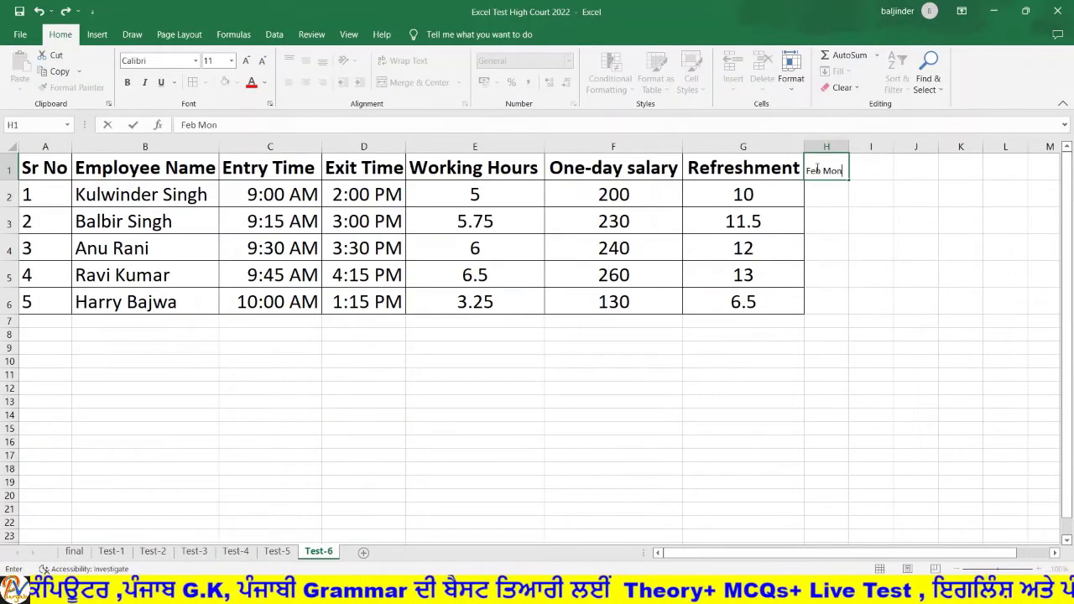
{"action": "type", "text": "th salary"}
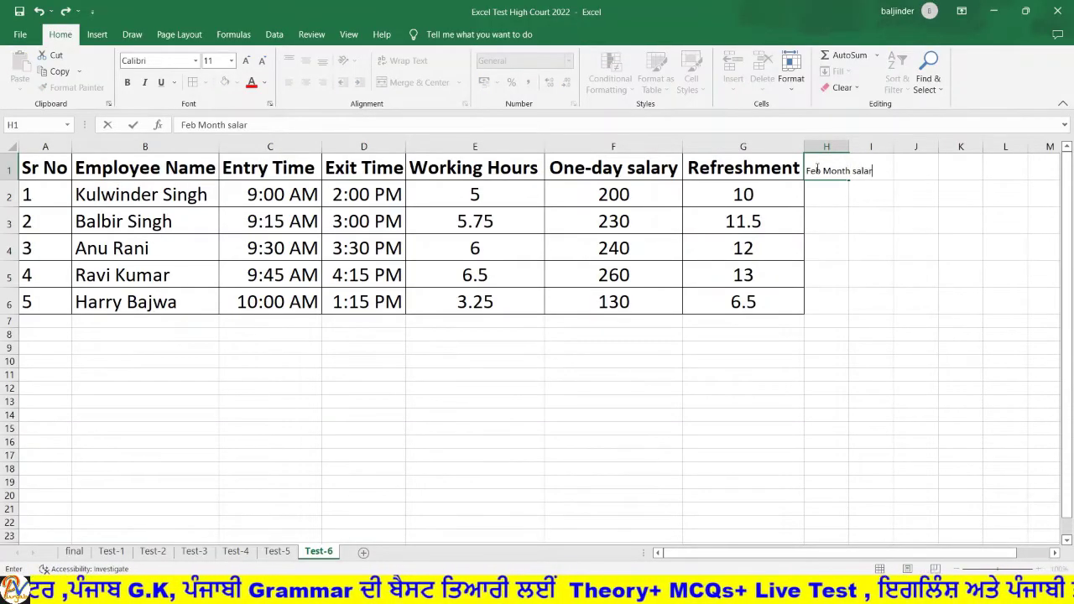
{"action": "left_click", "coordinate": [840, 186]}
- Format H1:H6 like the rest of the table, with fitted column width, borders and font size 22
{"action": "left_click", "coordinate": [840, 169]}
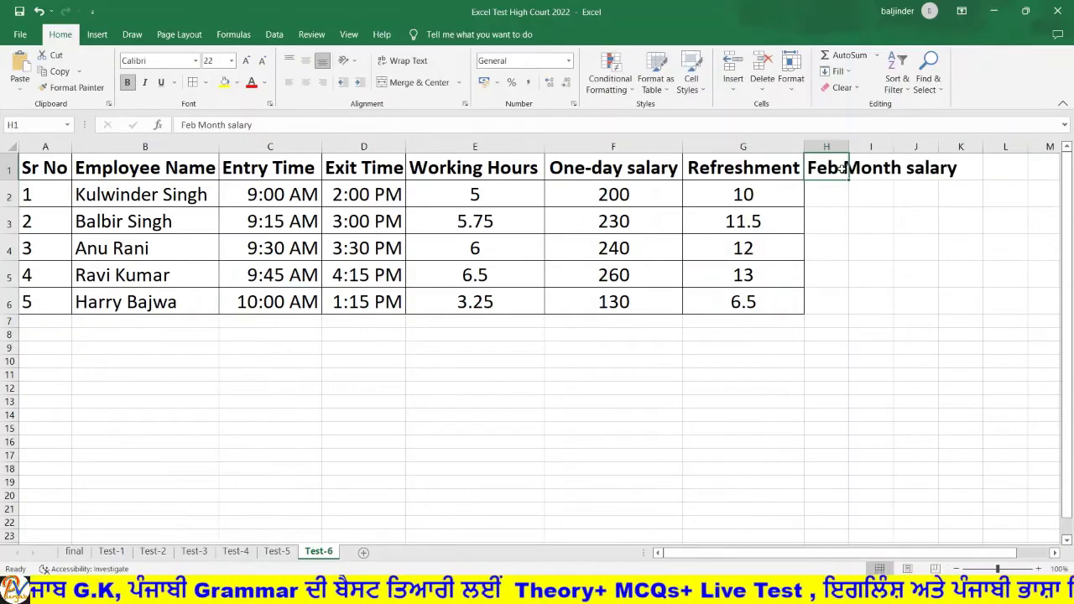
{"action": "double_click", "coordinate": [849, 144]}
{"action": "left_click_drag", "start_coordinate": [856, 164], "coordinate": [877, 298]}
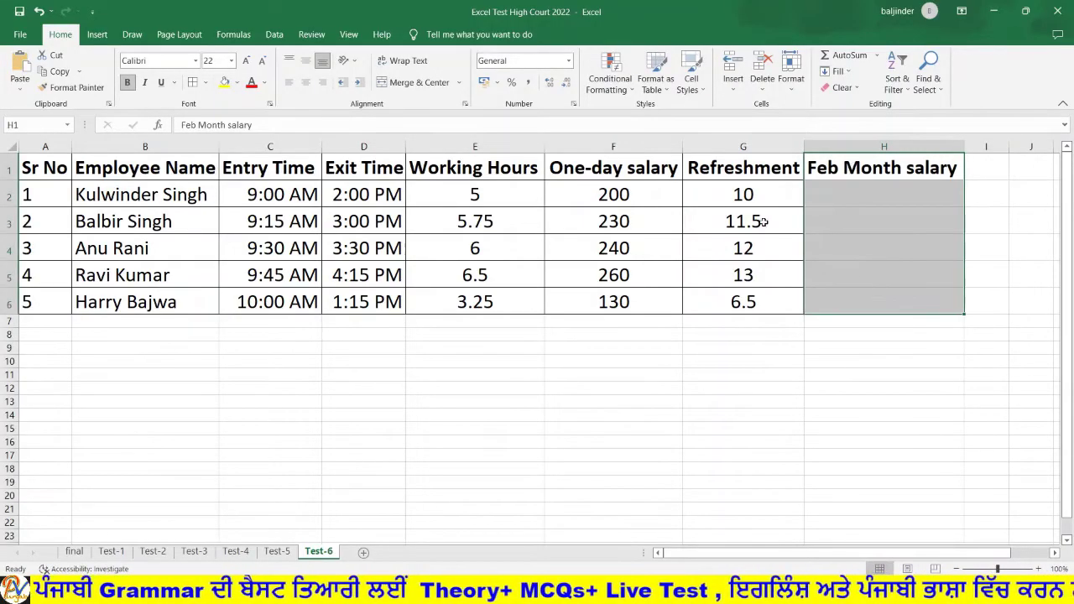
{"action": "left_click", "coordinate": [193, 83]}
{"action": "left_click", "coordinate": [230, 61]}
{"action": "left_click", "coordinate": [215, 194]}
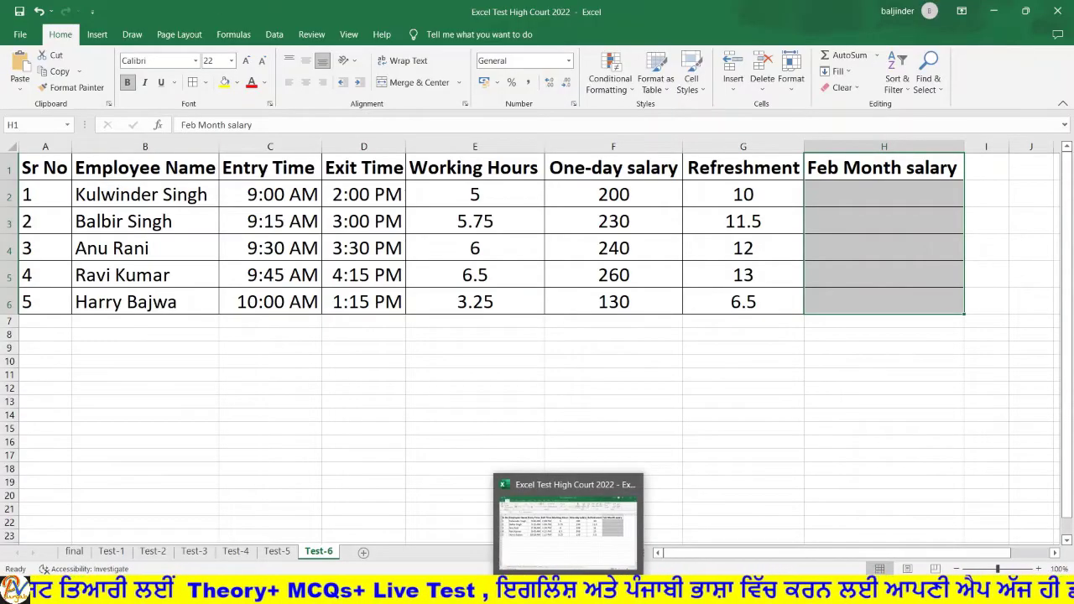
- Reread the net salary question in PowerPoint and examine the One-day salary and Refreshment formulas in F2, F3 and G2 in Excel
{"action": "left_click", "coordinate": [598, 592]}
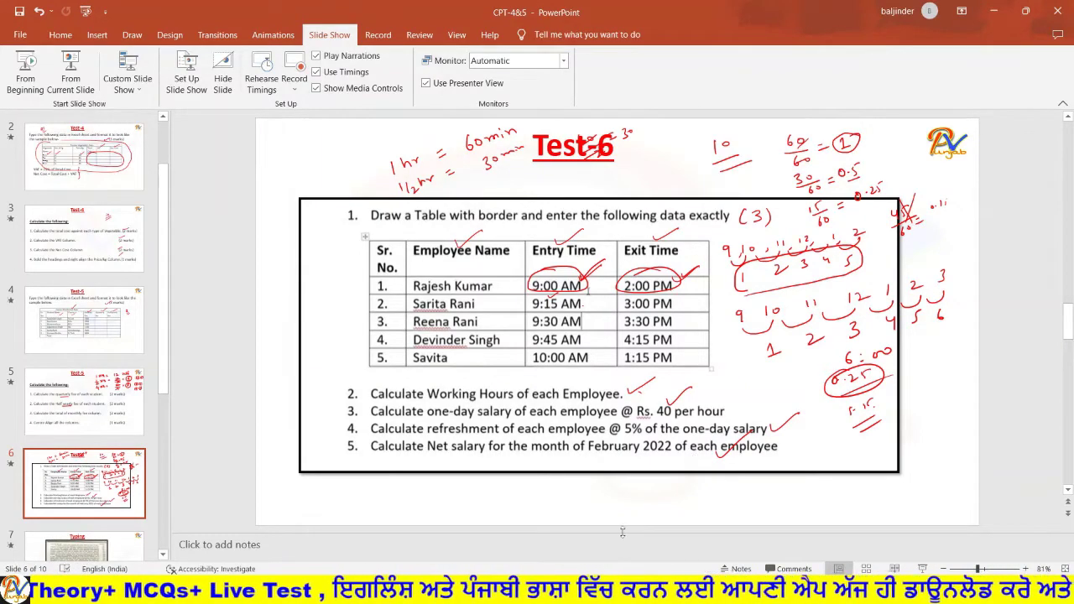
{"action": "left_click", "coordinate": [220, 591]}
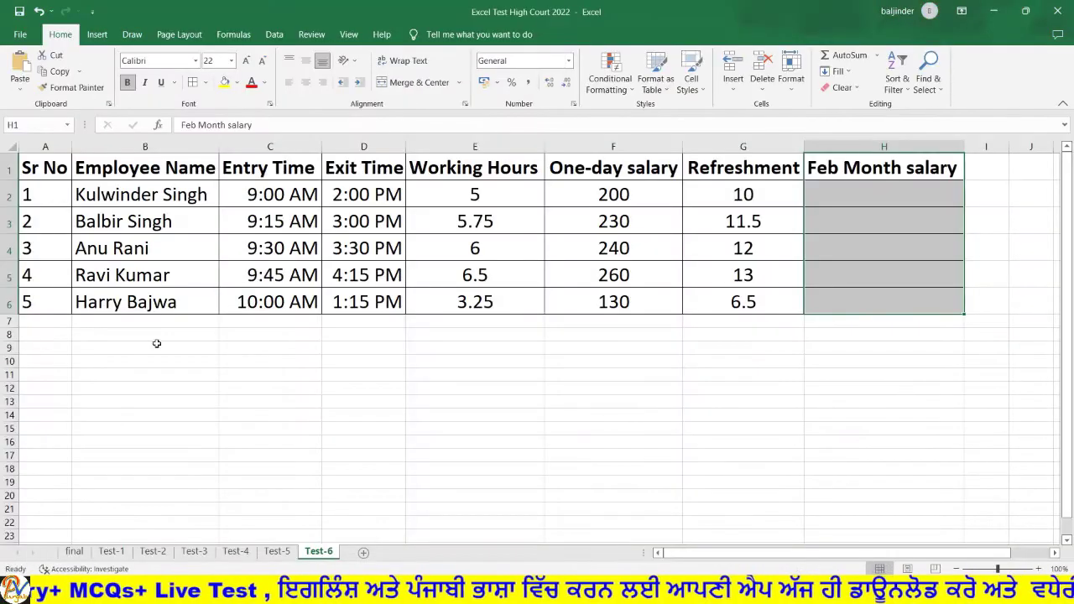
{"action": "double_click", "coordinate": [604, 196]}
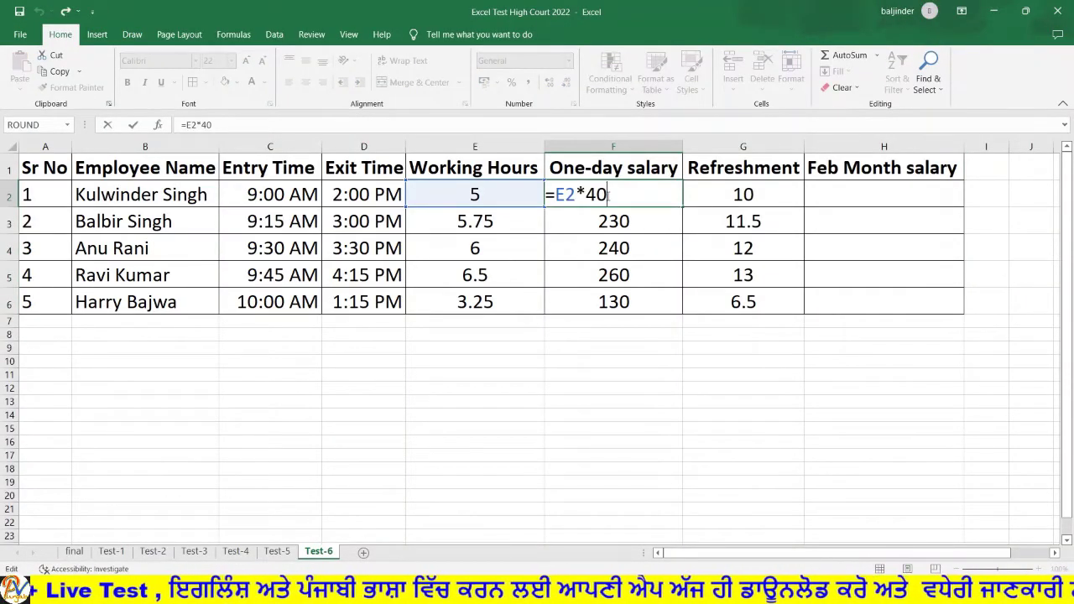
{"action": "left_click", "coordinate": [619, 213]}
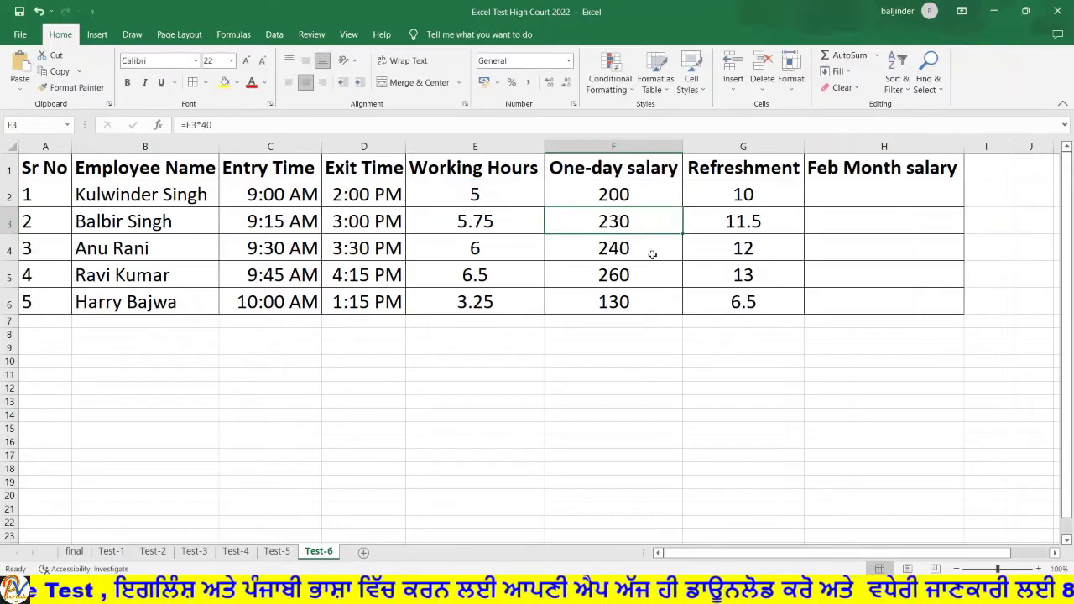
{"action": "left_click", "coordinate": [645, 194]}
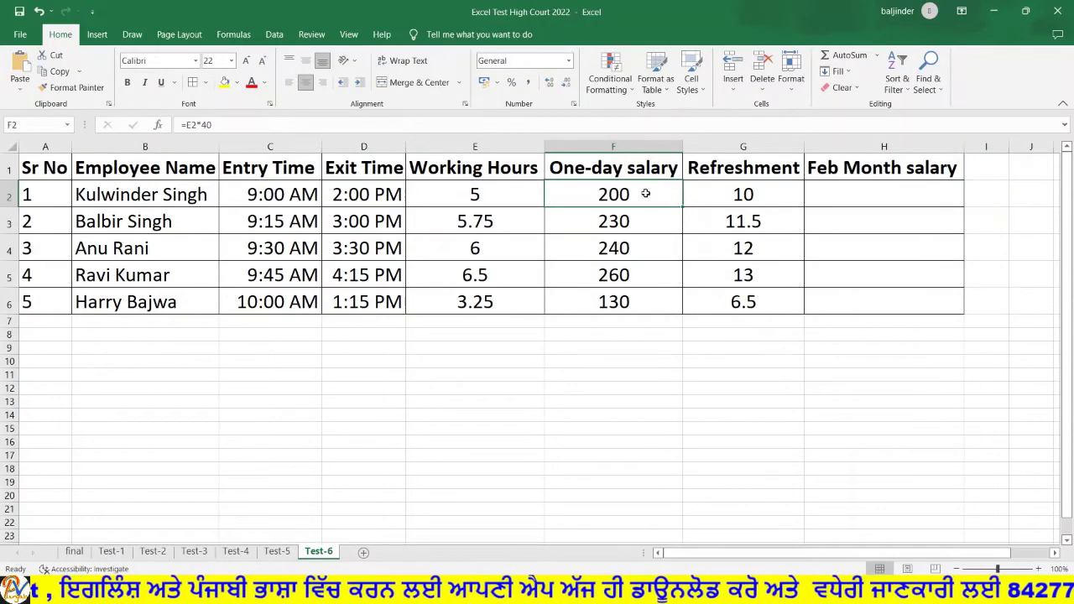
{"action": "left_click", "coordinate": [702, 194]}
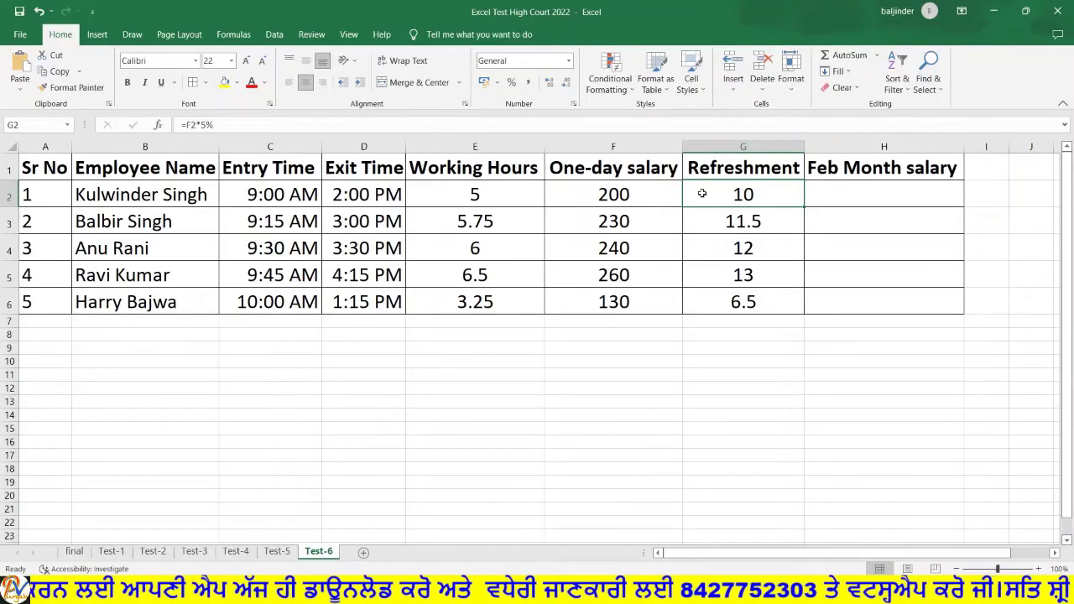
{"action": "left_click", "coordinate": [637, 191]}
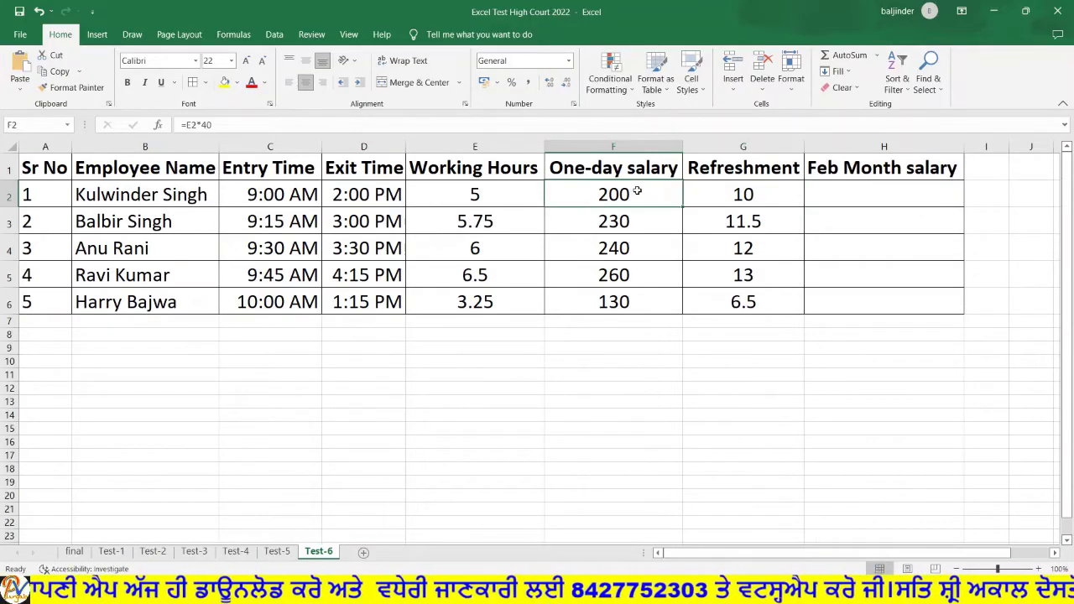
- Enter the formula =(F2+G2)*28 in H2 to calculate the first employee's February salary
{"action": "left_click", "coordinate": [709, 192]}
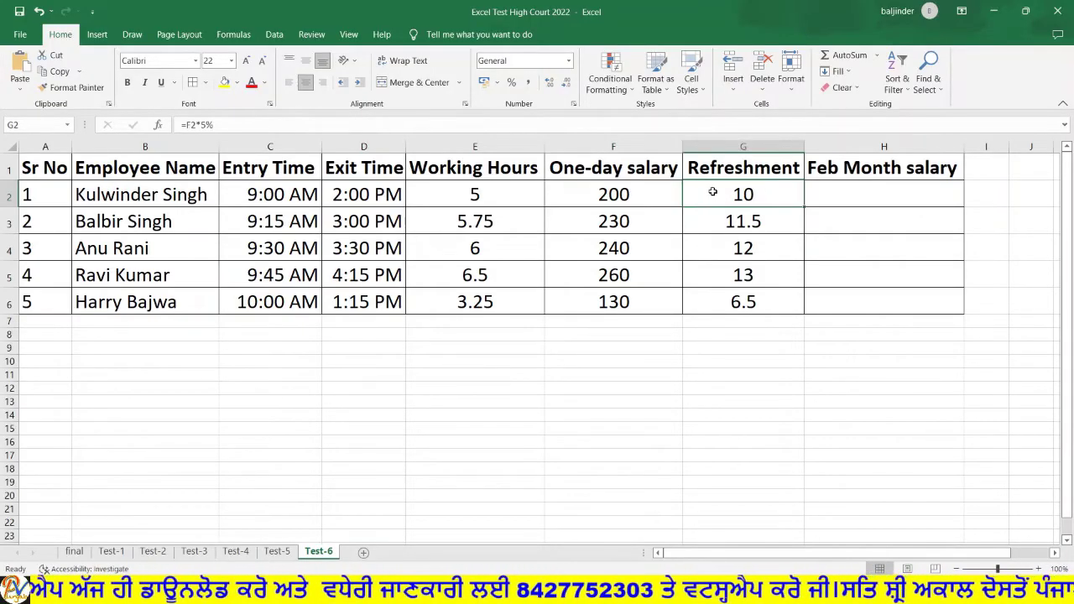
{"action": "left_click", "coordinate": [823, 194]}
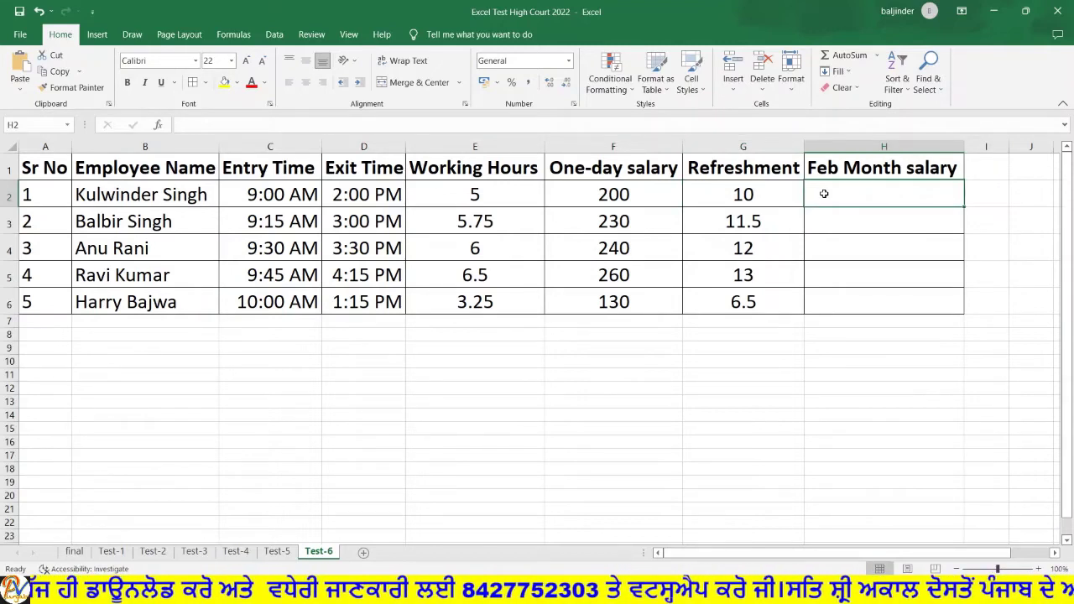
{"action": "type", "text": "="}
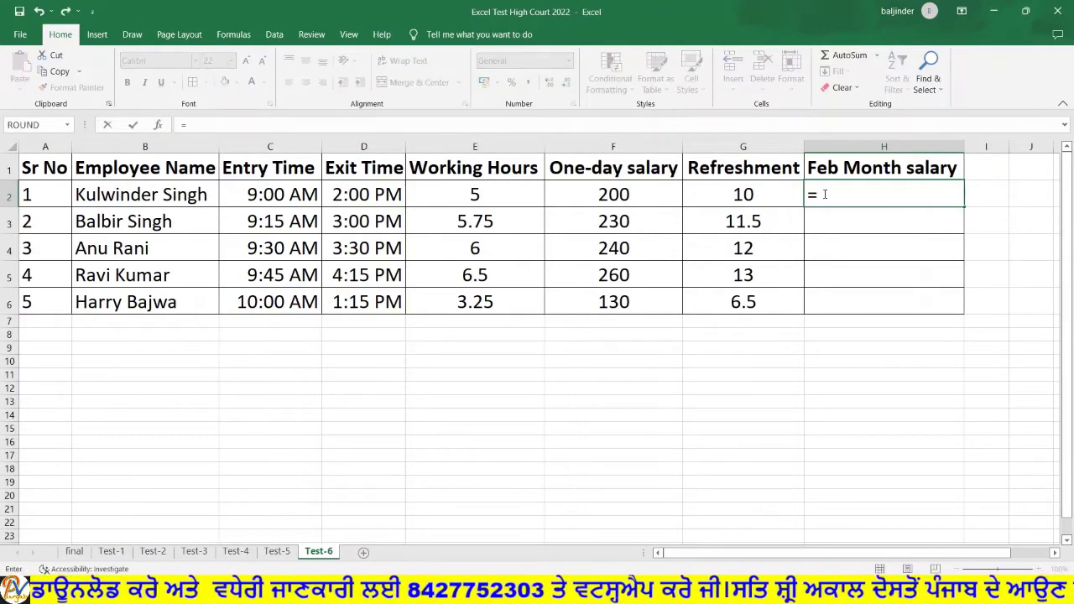
{"action": "type", "text": "("}
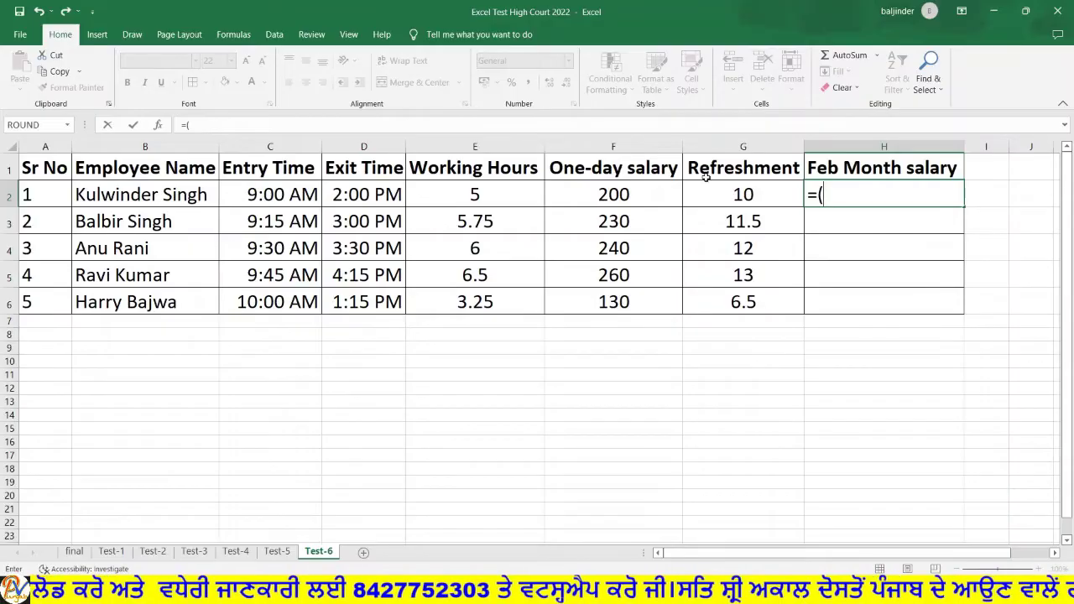
{"action": "left_click", "coordinate": [630, 193]}
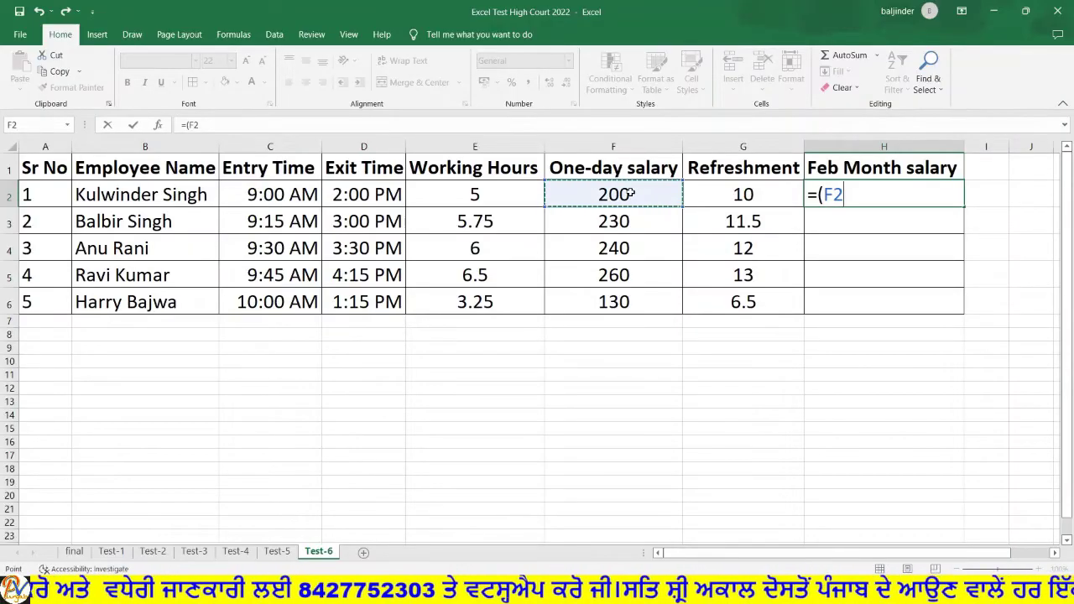
{"action": "type", "text": "+"}
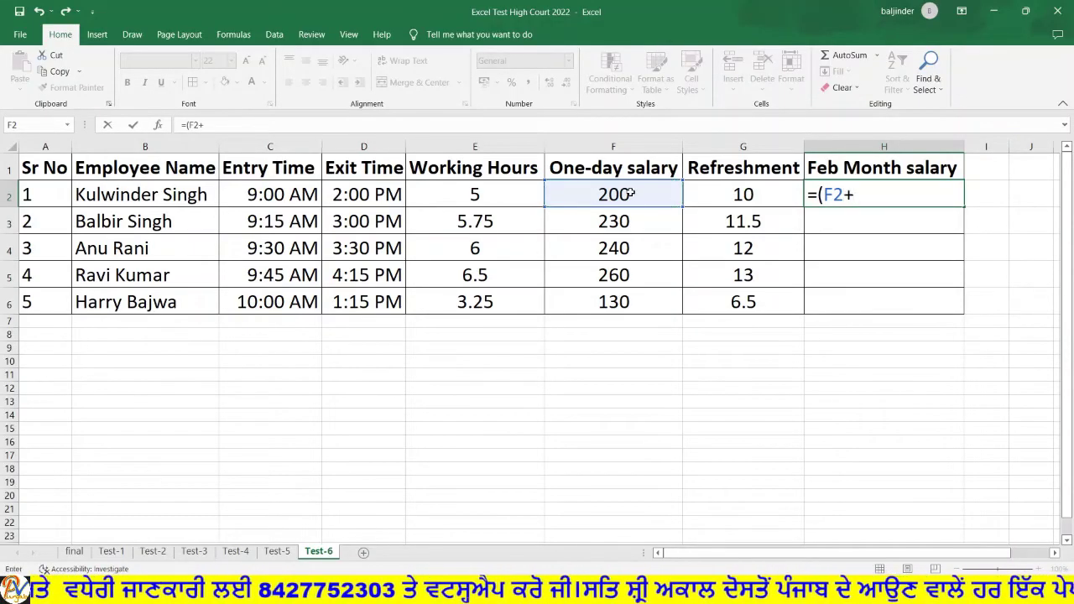
{"action": "left_click", "coordinate": [702, 194]}
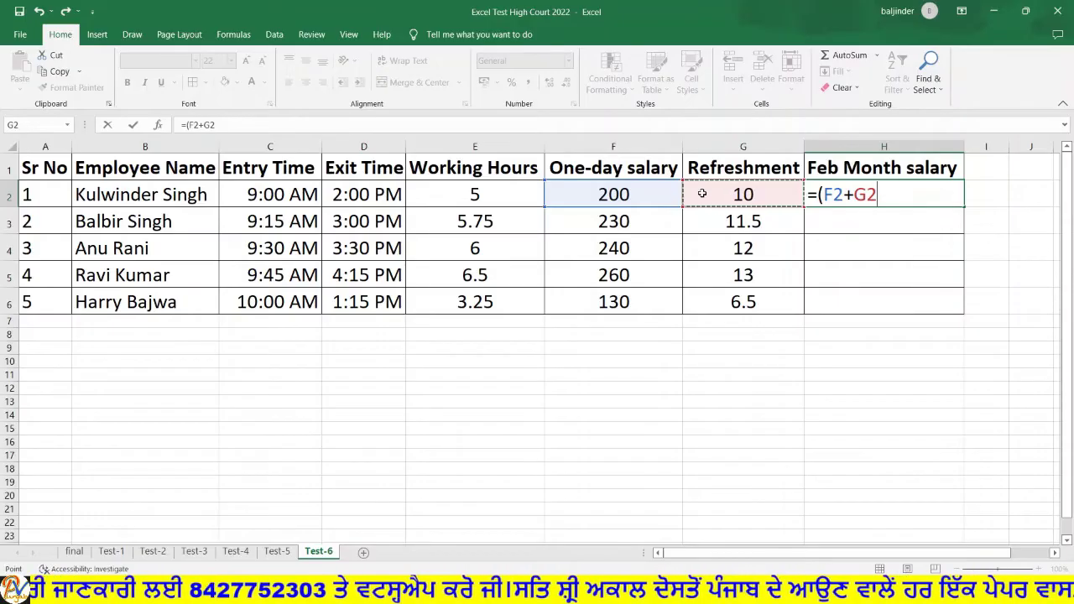
{"action": "type", "text": ")"}
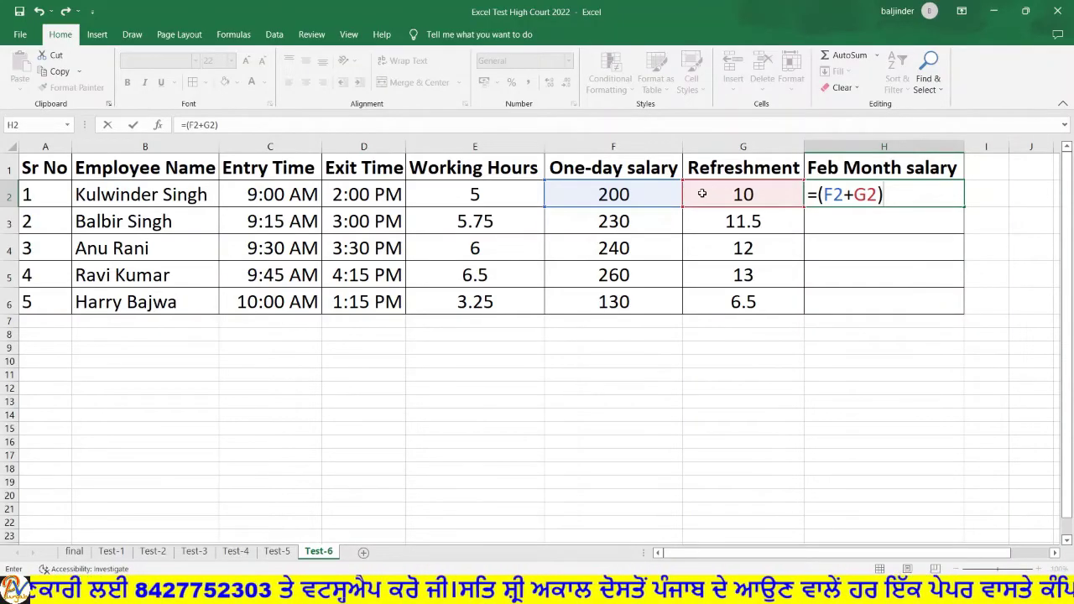
{"action": "type", "text": "*28"}
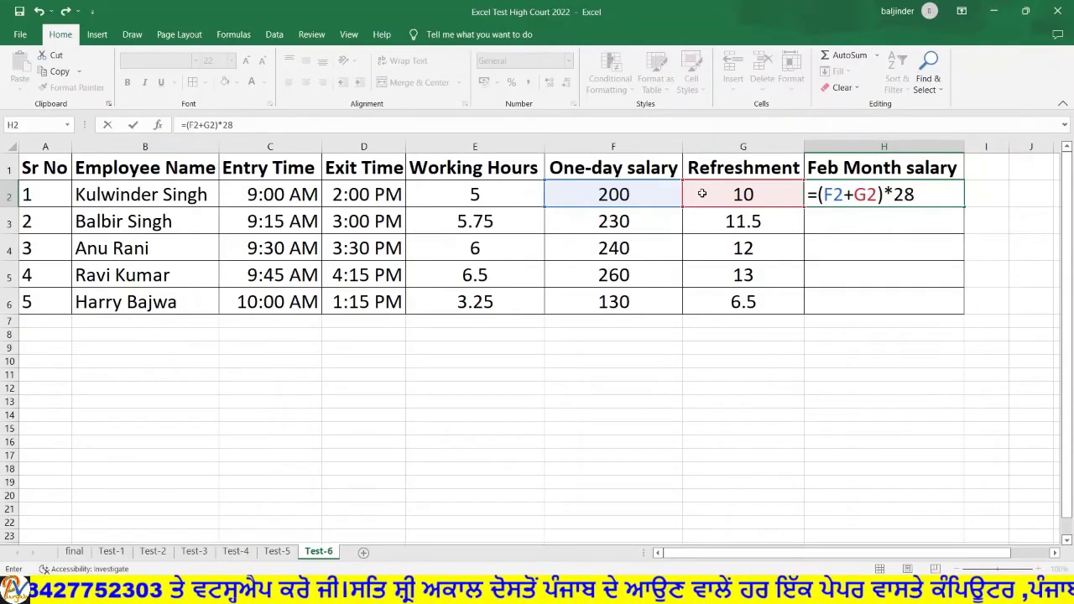
{"action": "key", "text": "Return"}
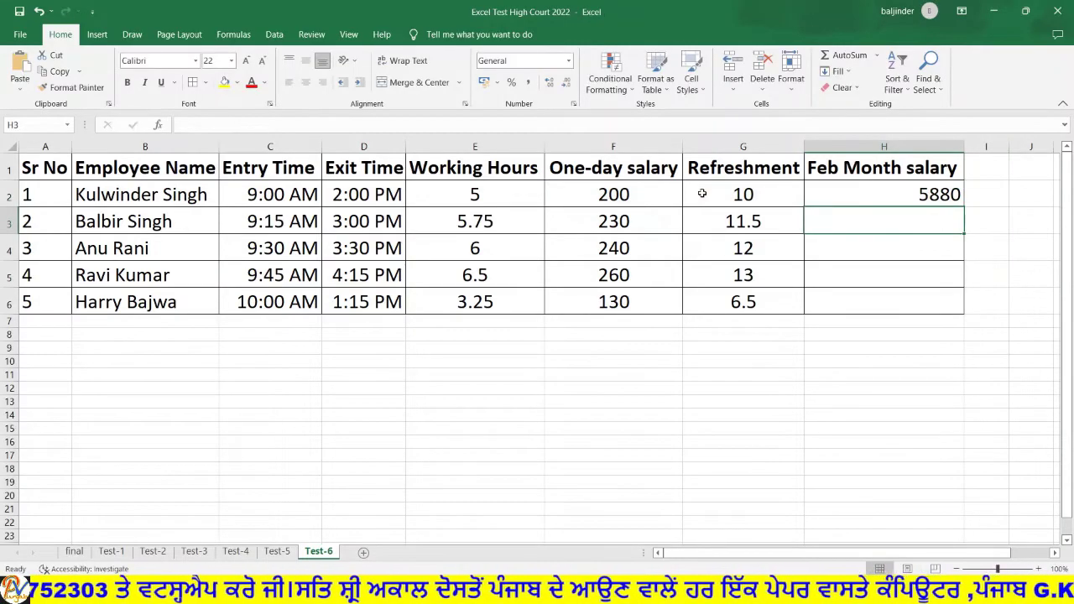
- Fill the February salary formula from H2 down to H6 and centre the contents of H2:H6
{"action": "left_click", "coordinate": [864, 194]}
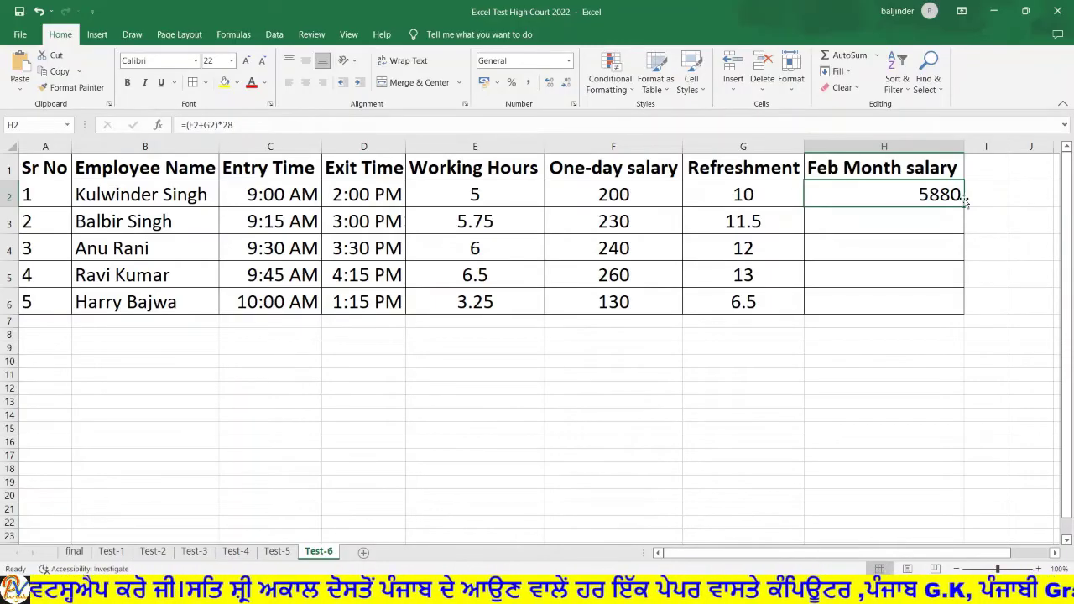
{"action": "left_click_drag", "start_coordinate": [964, 204], "coordinate": [956, 305]}
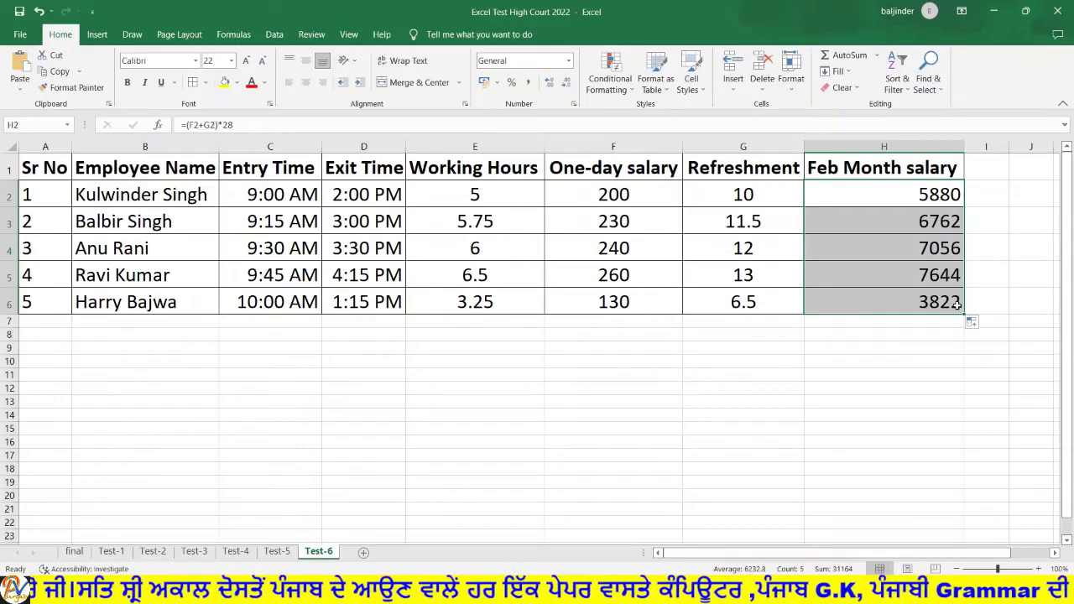
{"action": "left_click", "coordinate": [307, 83]}
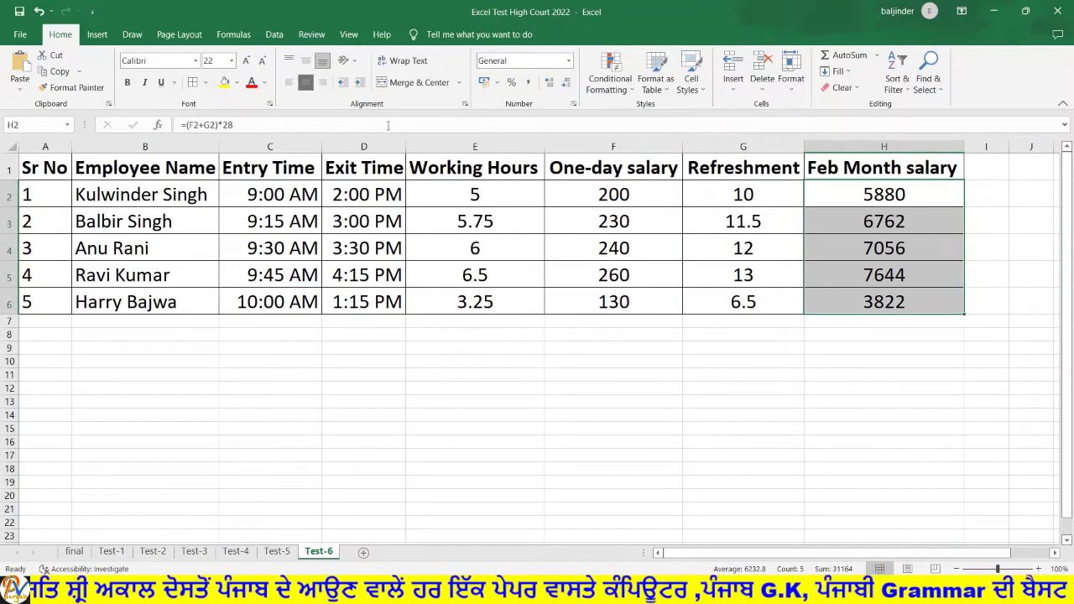
{"action": "left_click", "coordinate": [859, 454]}
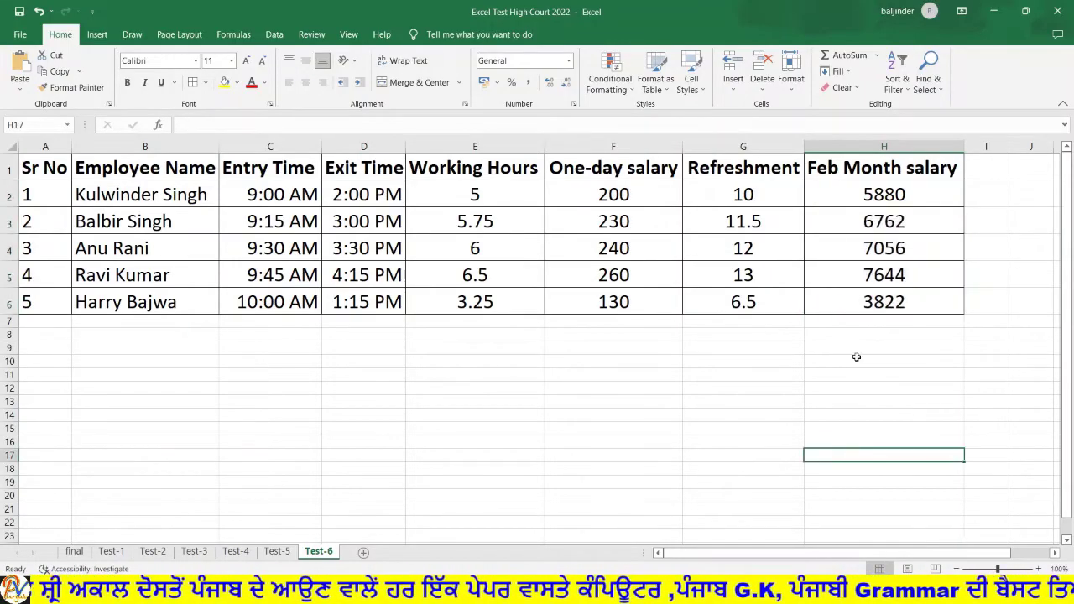
- Review the February salary formula in H2 and switch to the PowerPoint slide with the exercise questions
{"action": "double_click", "coordinate": [900, 195]}
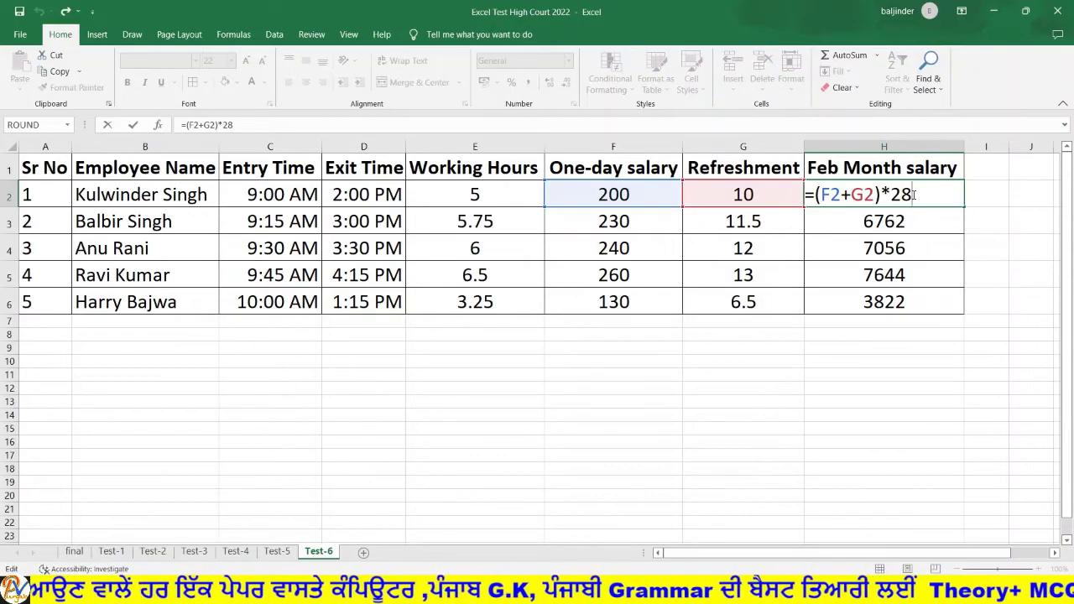
{"action": "key", "text": "Return"}
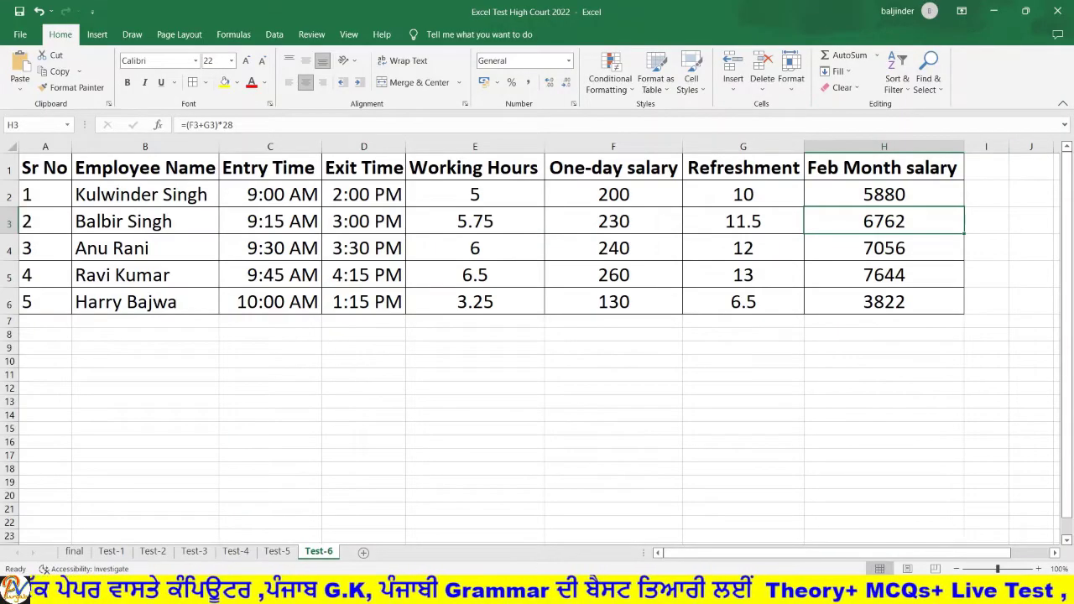
{"action": "key", "text": "alt+Tab"}
{"action": "left_click", "coordinate": [77, 84]}
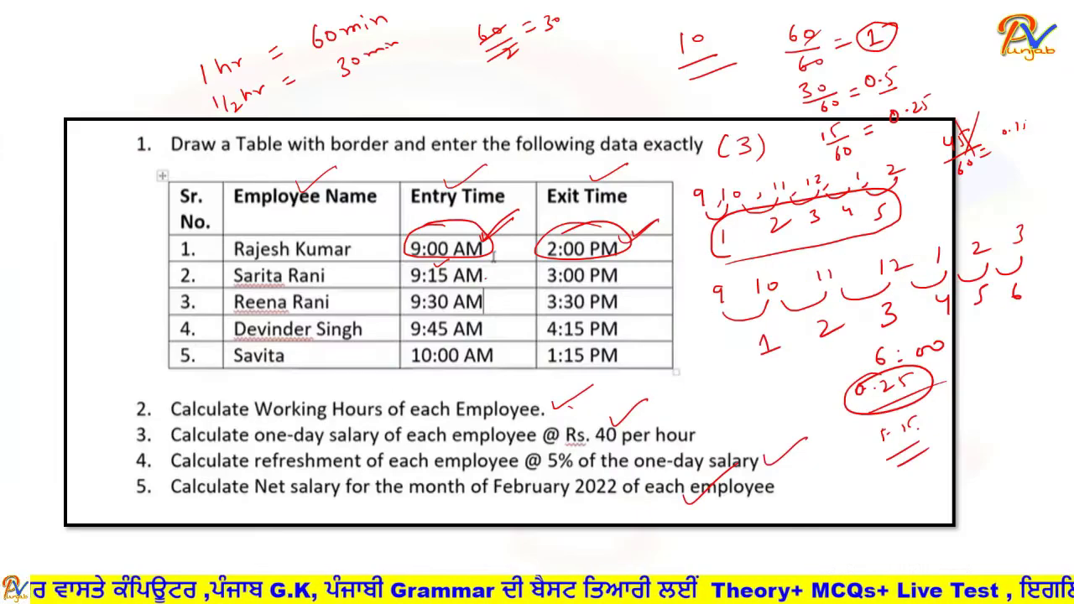